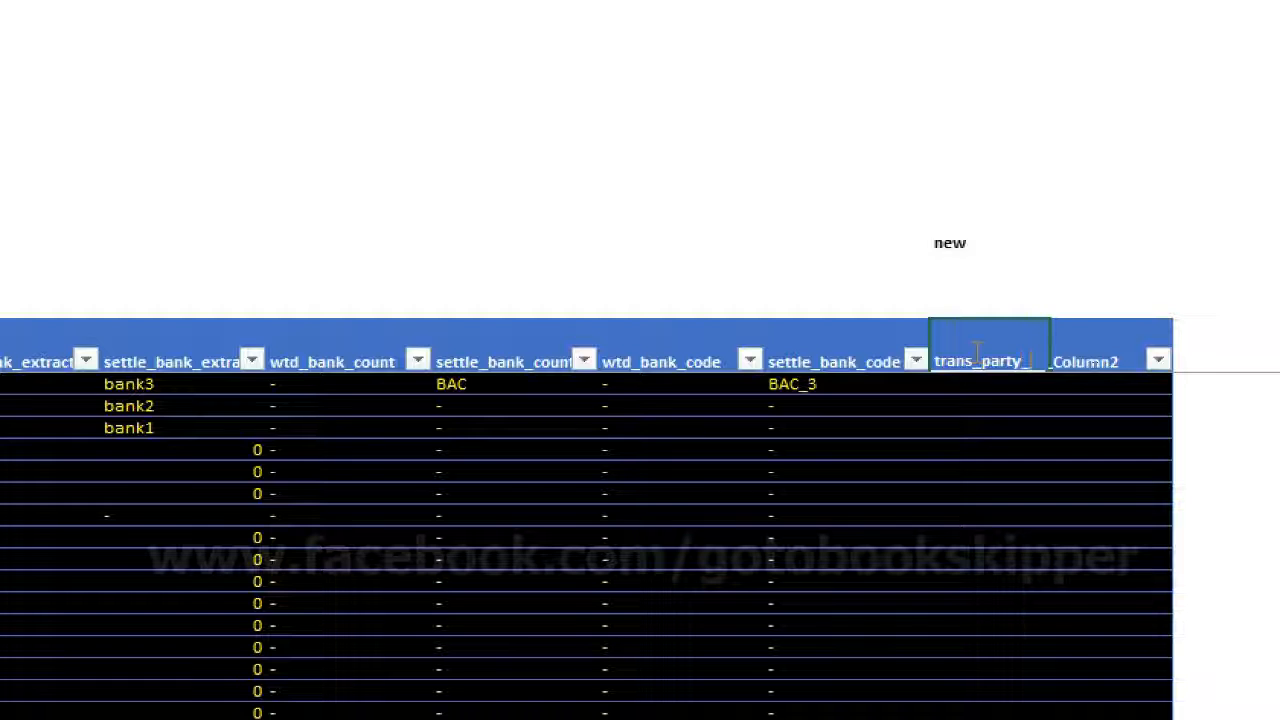
Name the two new table columns trans_party_valid and settle_bank_acct_valid
text(valid)
key(Return)
key(Up)
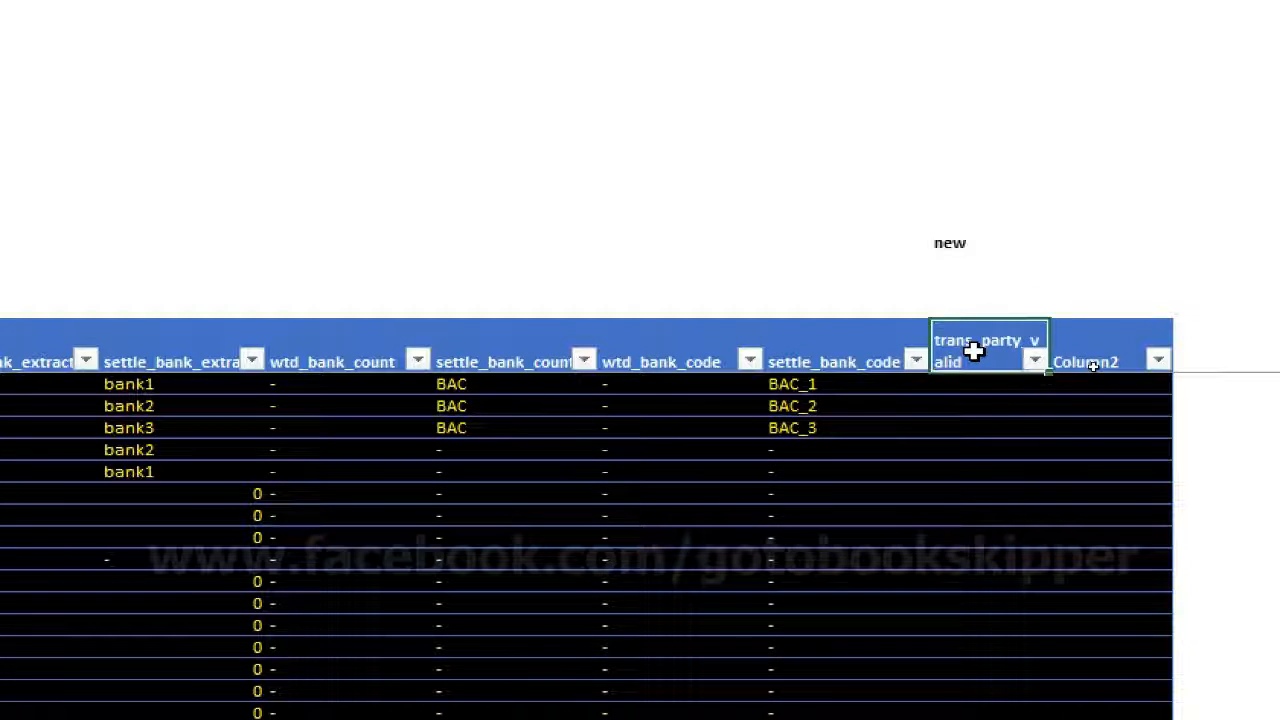
key(Right)
text(sett)
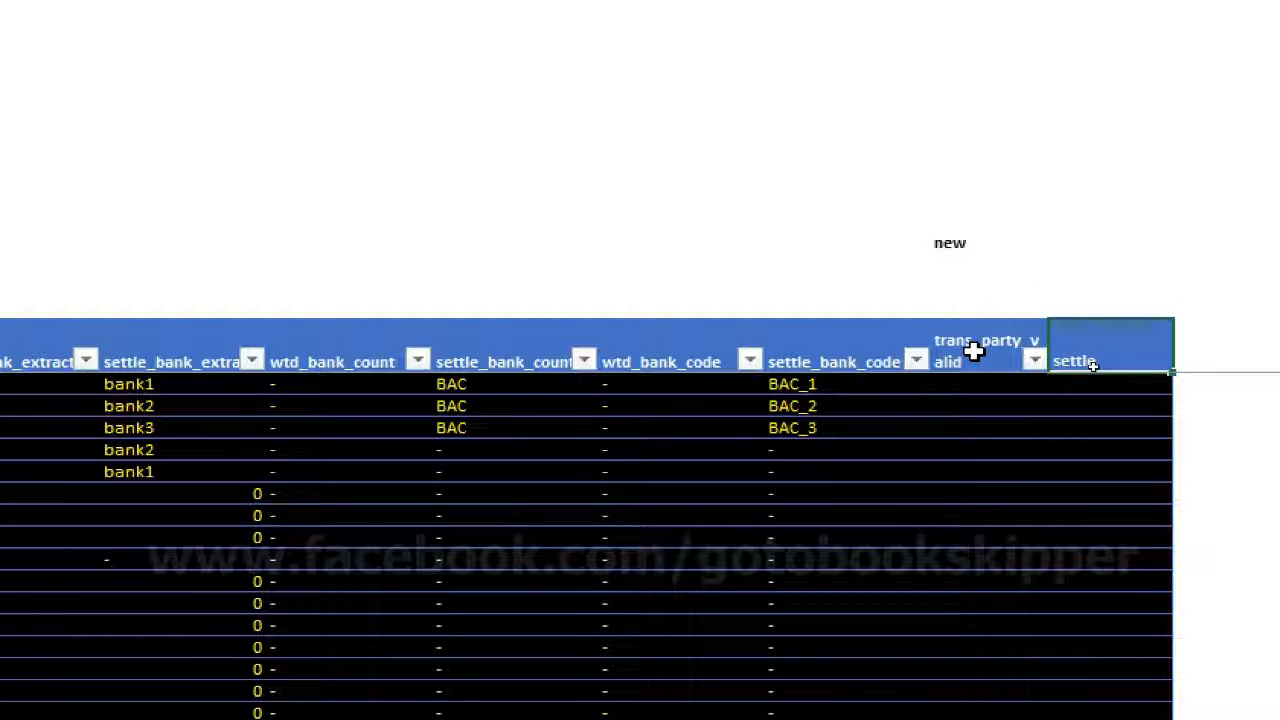
text(le_bank_acct_valid)
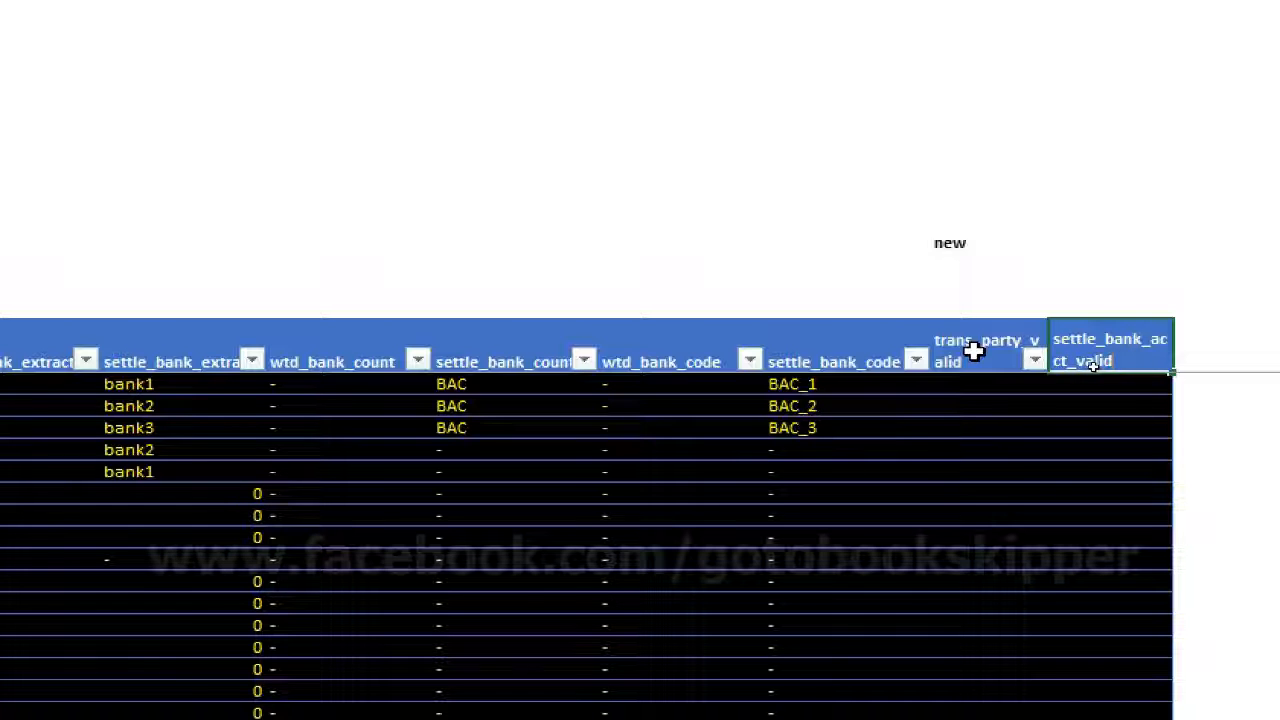
key(Return)
key(Left)
Examine the transaction reference and counterparty entries in the journal table for rows I0001 to I0008
scroll(657, 434, left, 8)
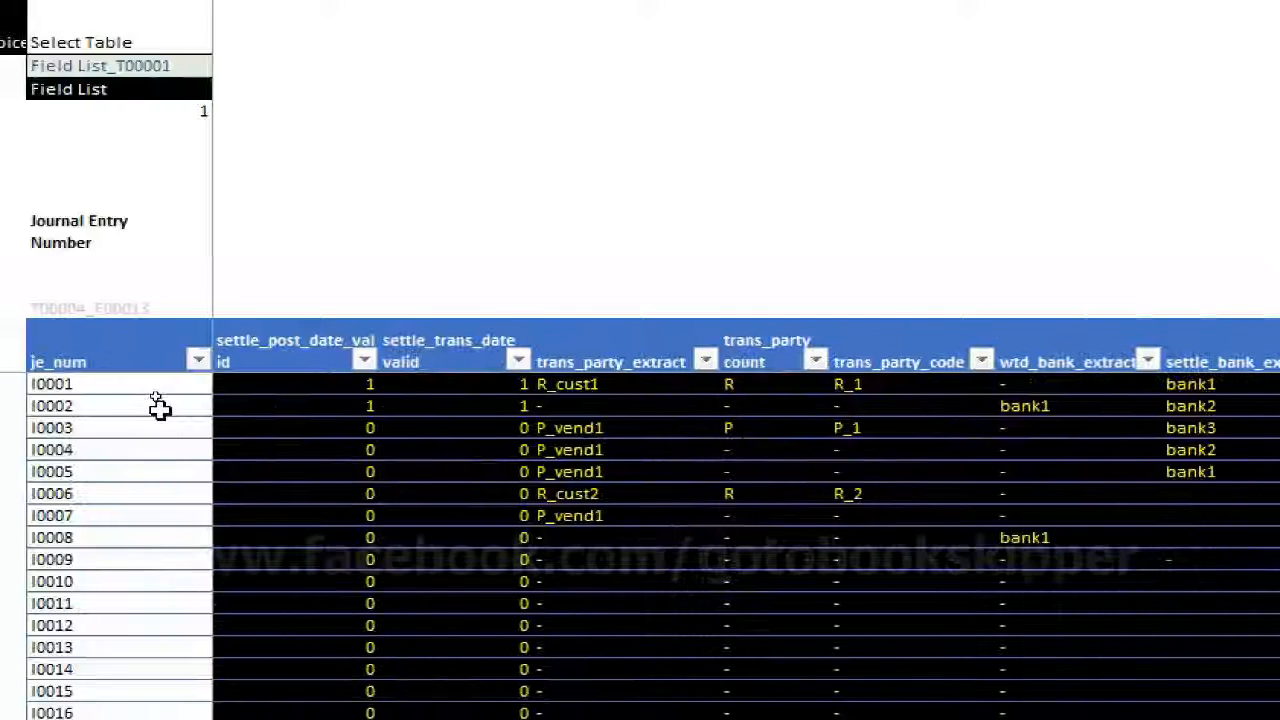
click(222, 384)
key(Left)
key(Left)
key(Left)
key(Left)
key(Left)
key(Left)
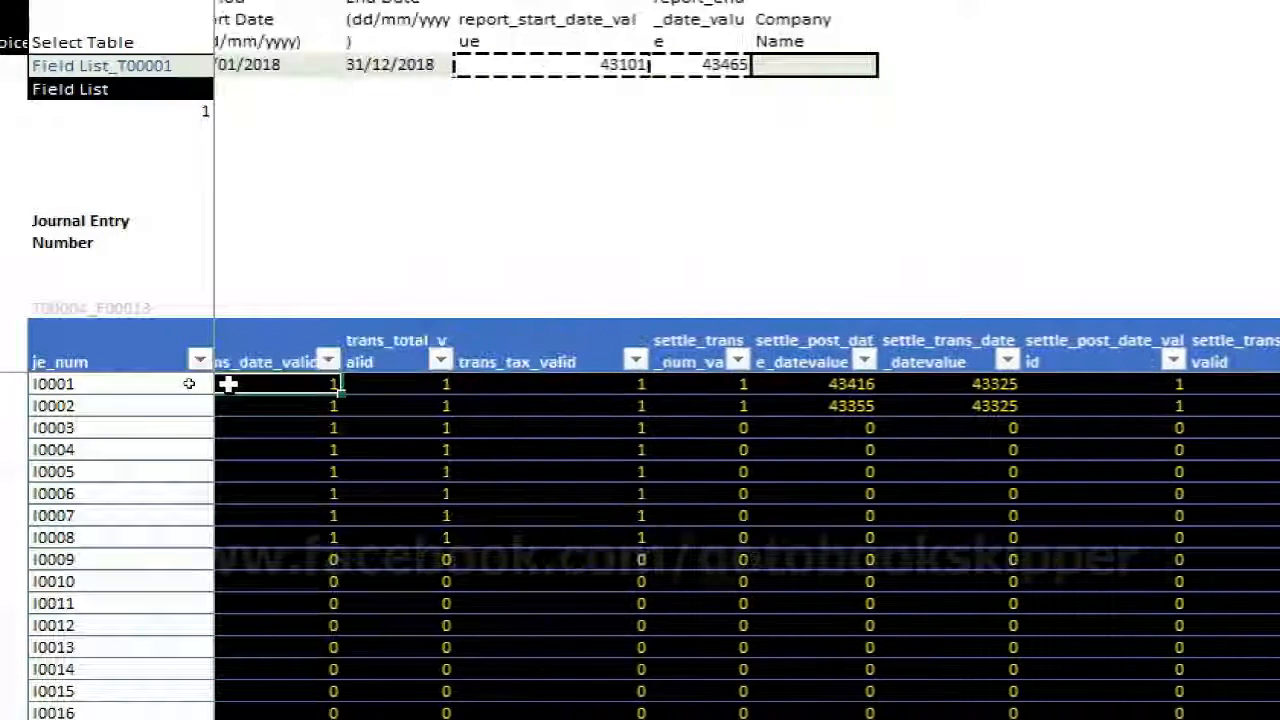
key(Left)
key(Left)
key(Left)
key(Left)
key(Left)
key(Left)
key(Left)
key(Left)
key(Left)
key(Left)
key(Left)
key(Left)
key(Left)
key(Left)
key(Left)
key(Left)
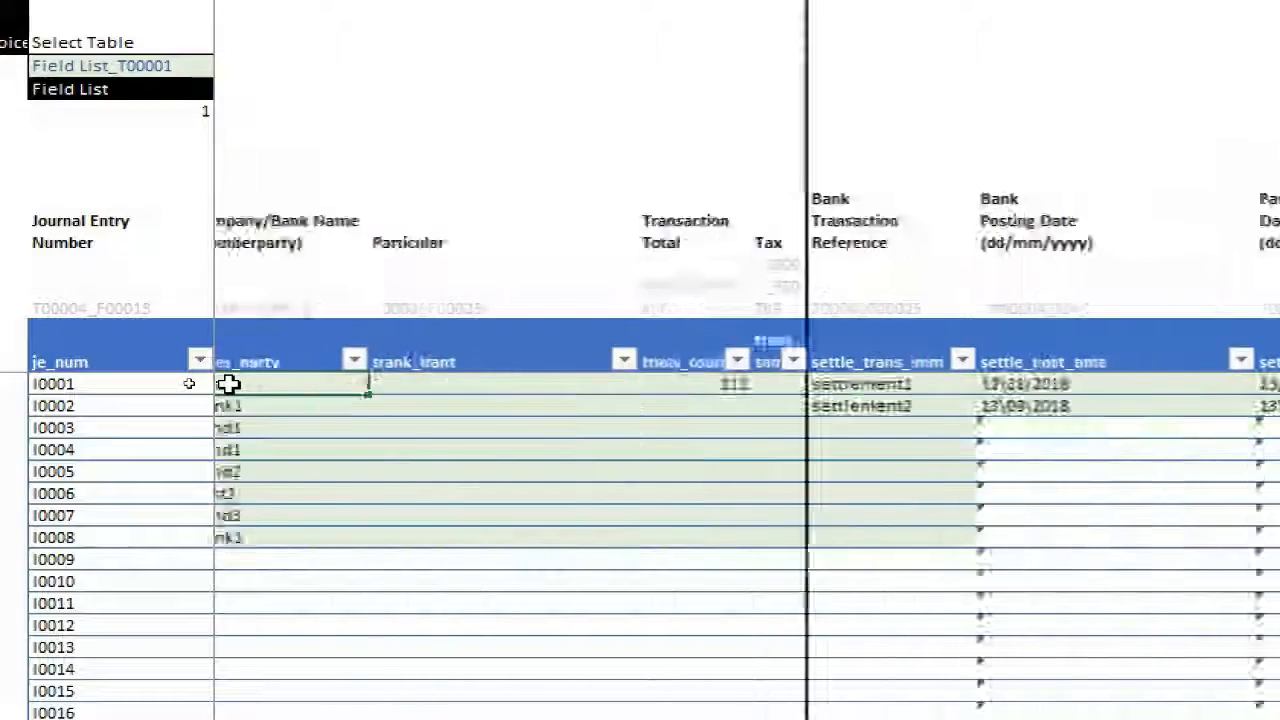
scroll(229, 384, left, 3)
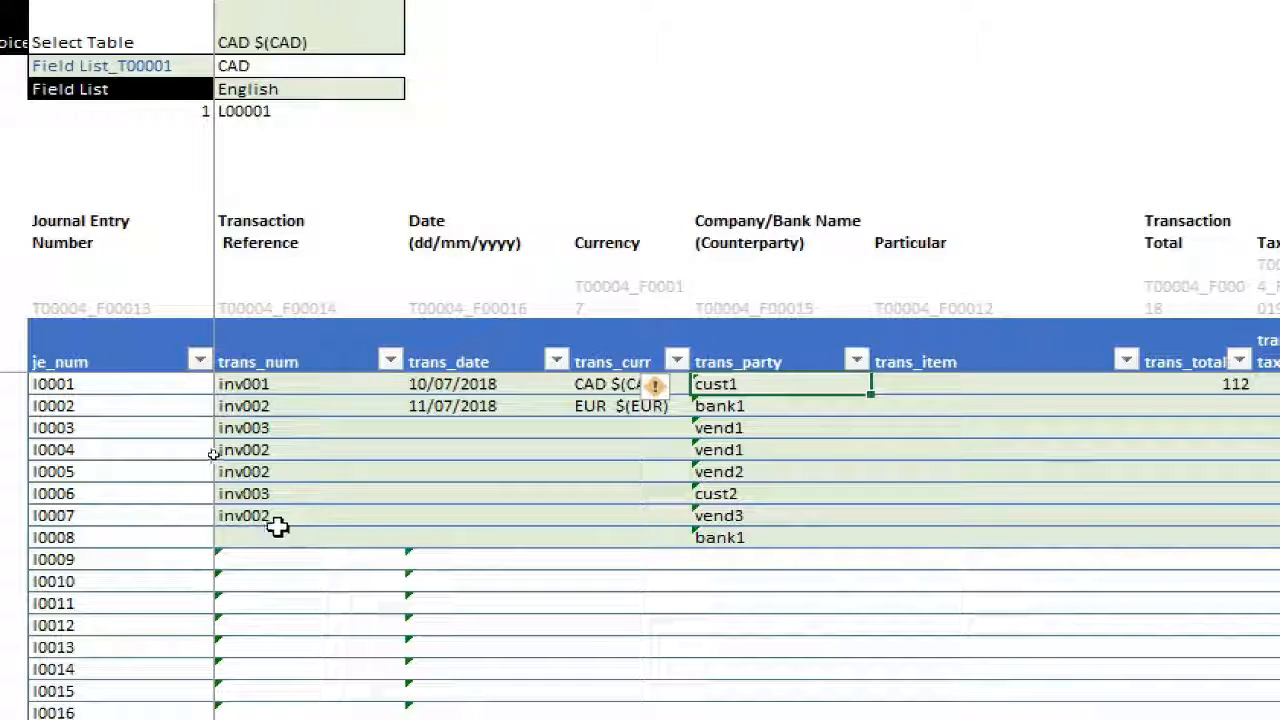
click(780, 537)
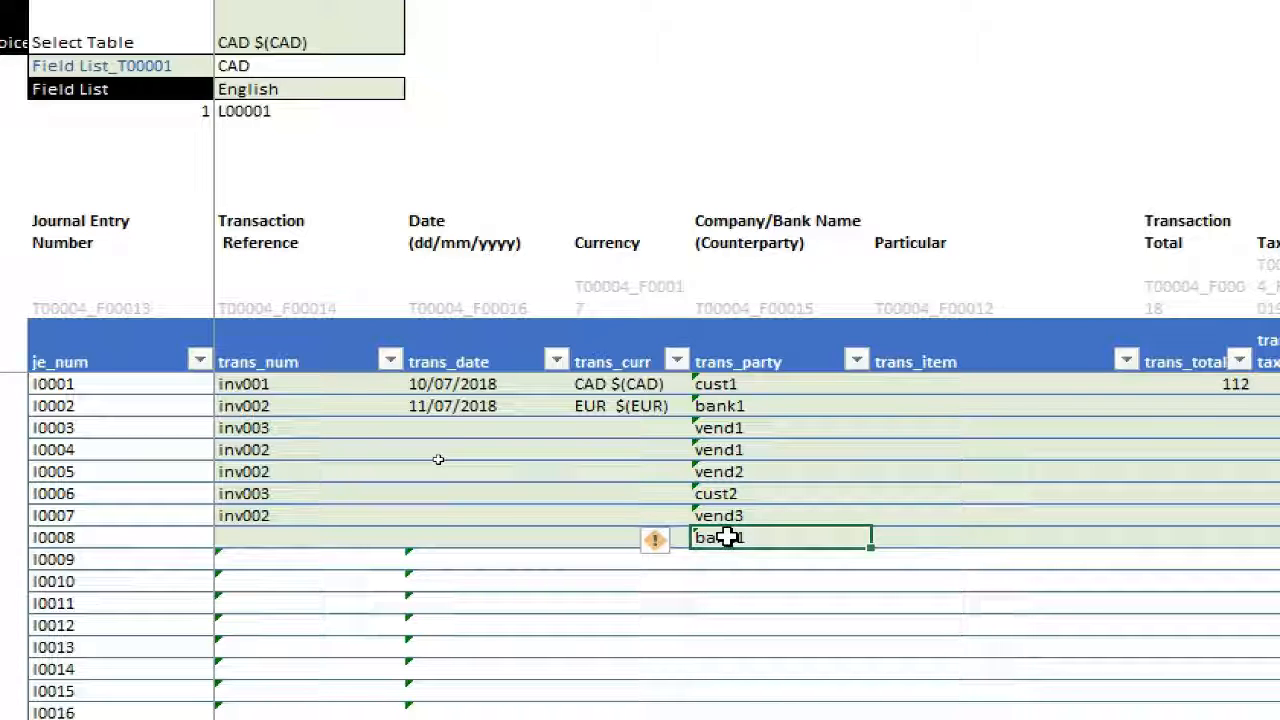
Enter the formula skeleton =if(or(cond1,cond2),1,0) in the first data row of the trans_party_valid column
scroll(1118, 466, right, 20)
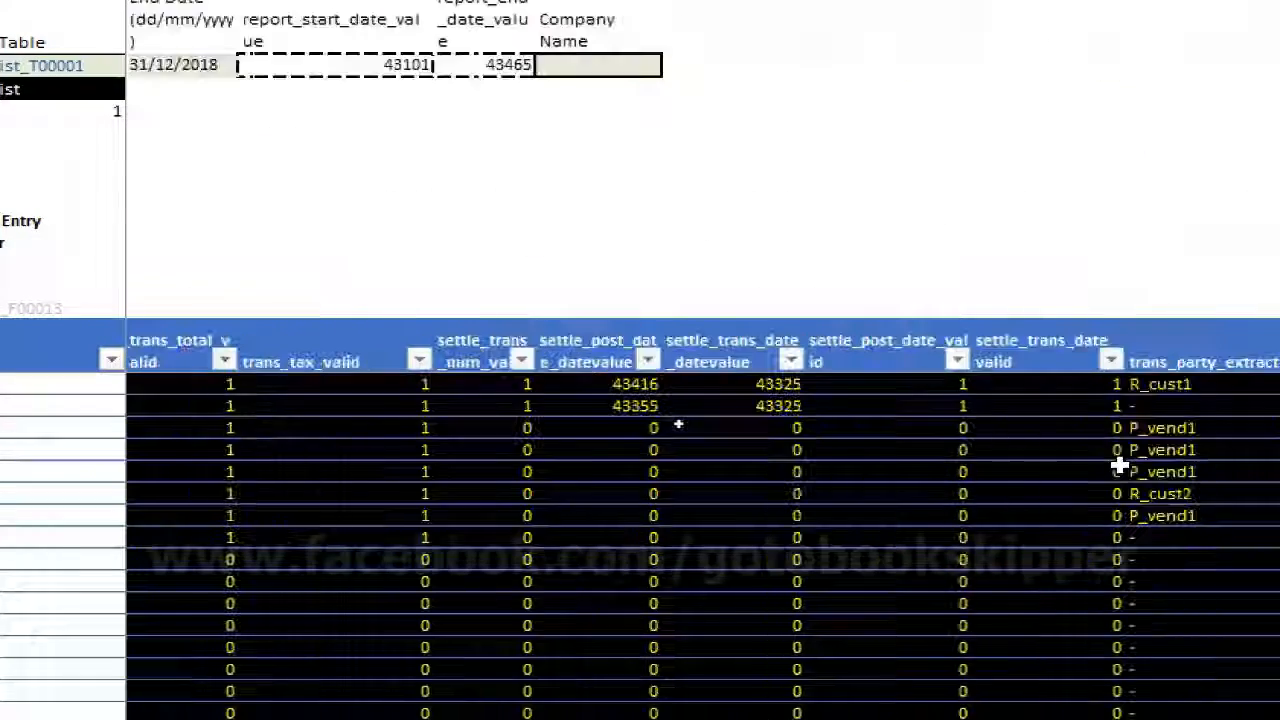
scroll(1118, 466, right, 15)
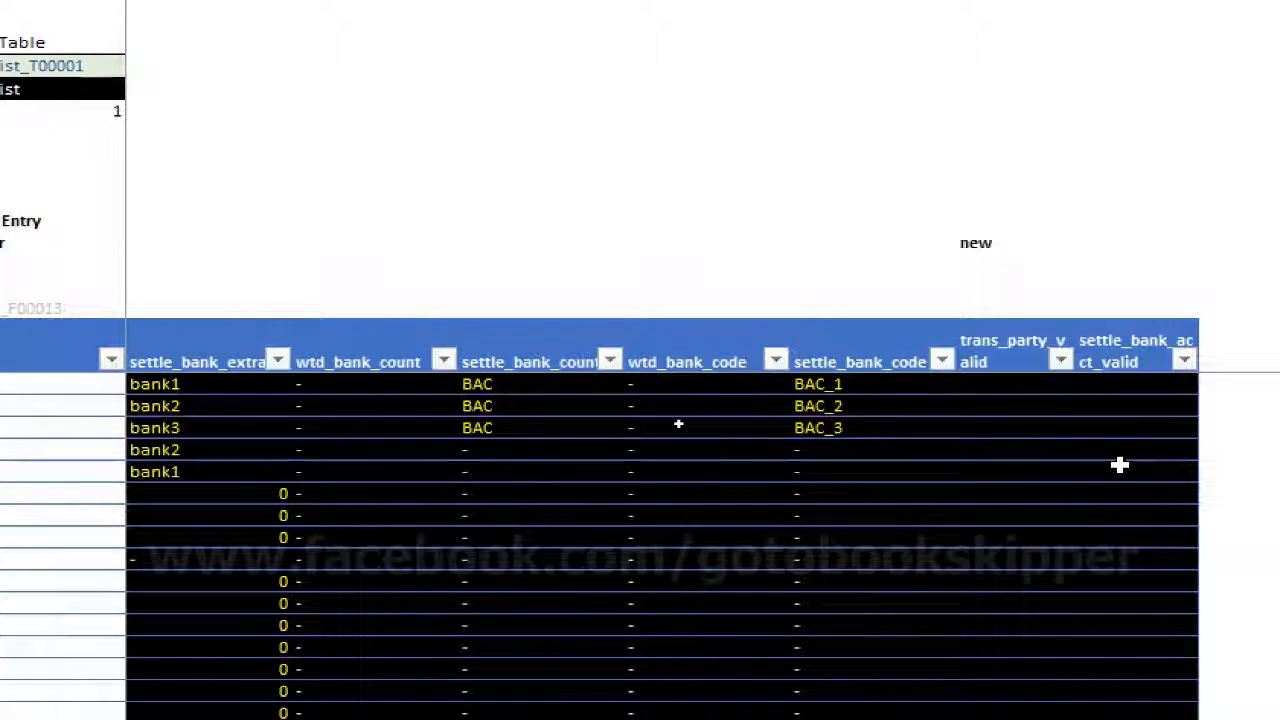
click(999, 378)
text(=if()
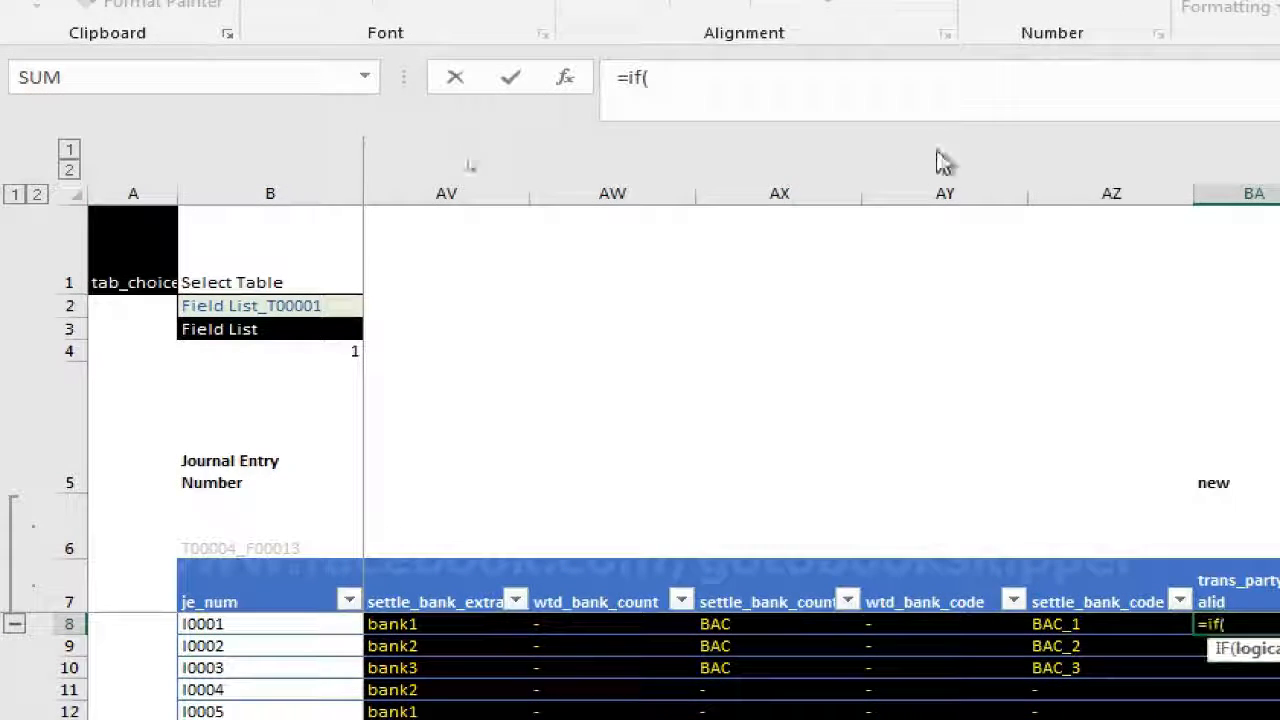
click(526, 103)
text(or(c)
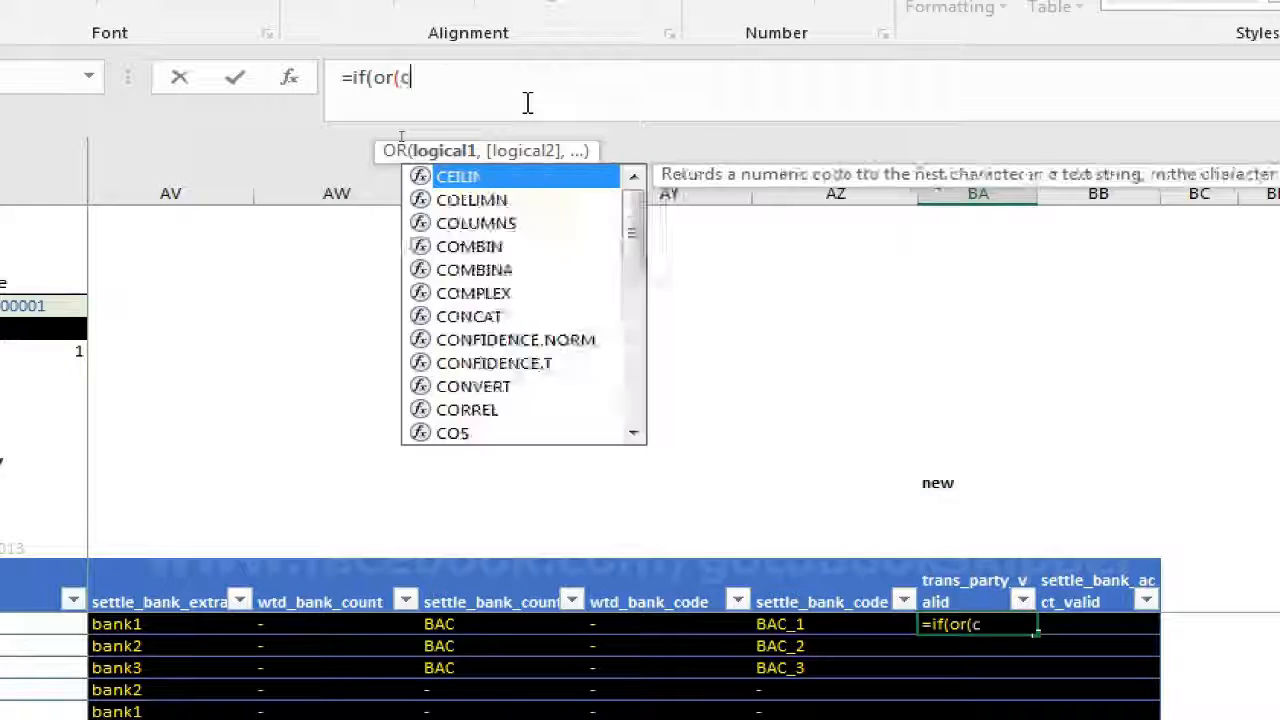
text(ond1,cond2))
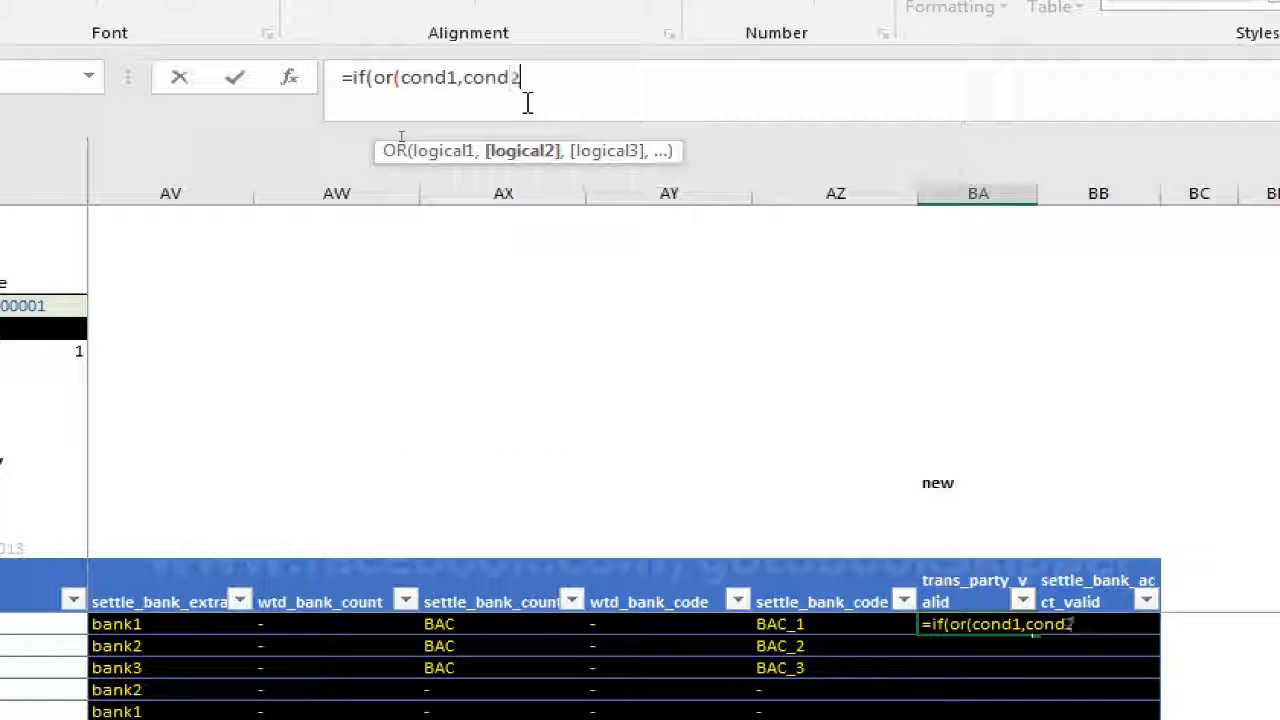
text(,)
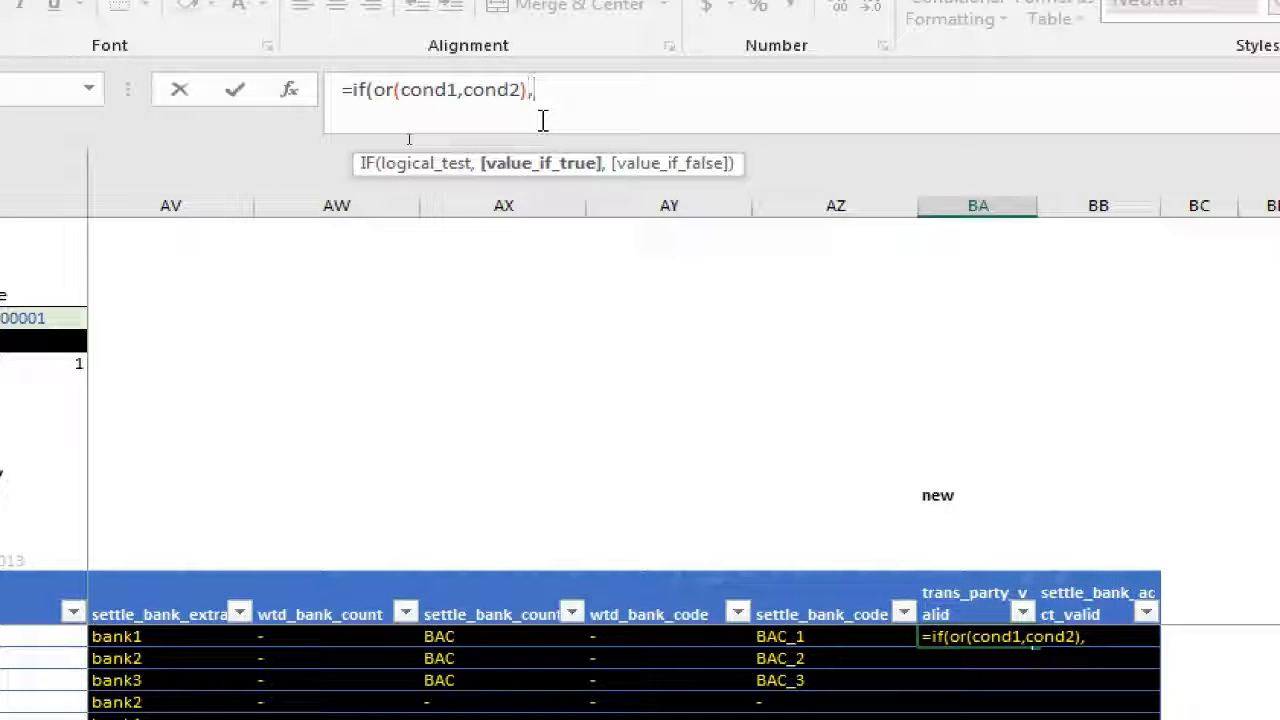
text(1)
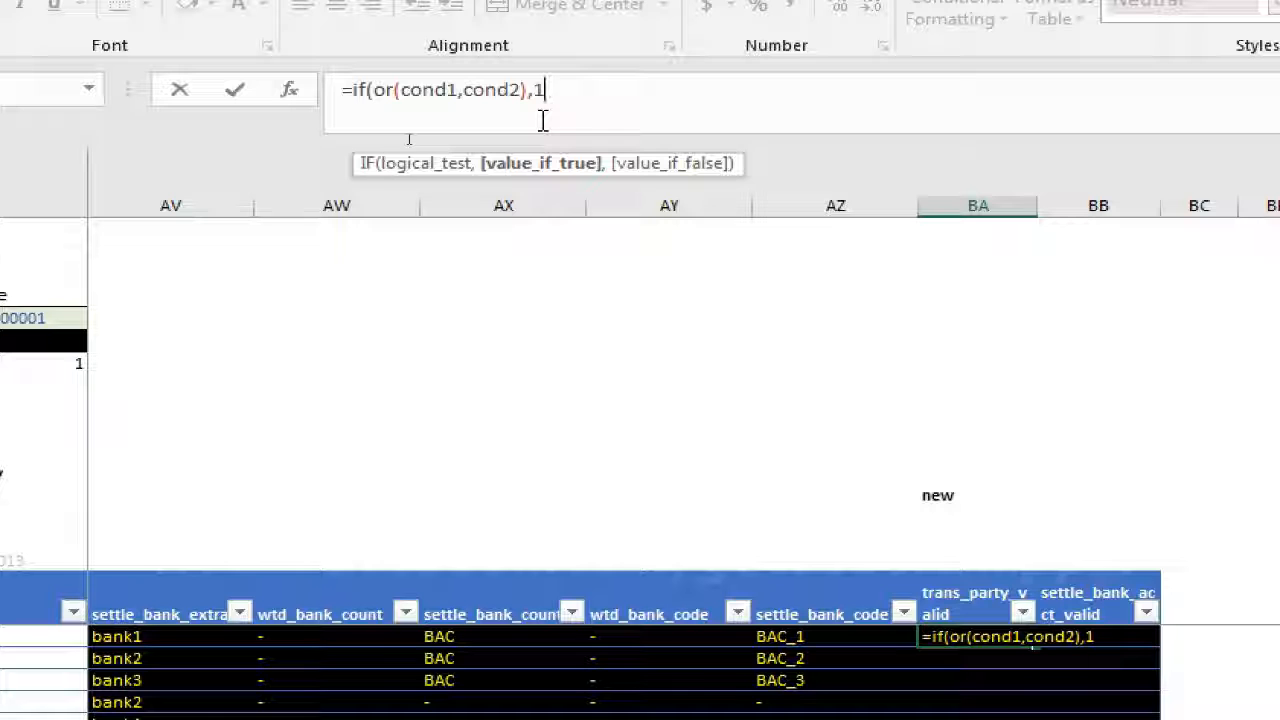
text(,0)
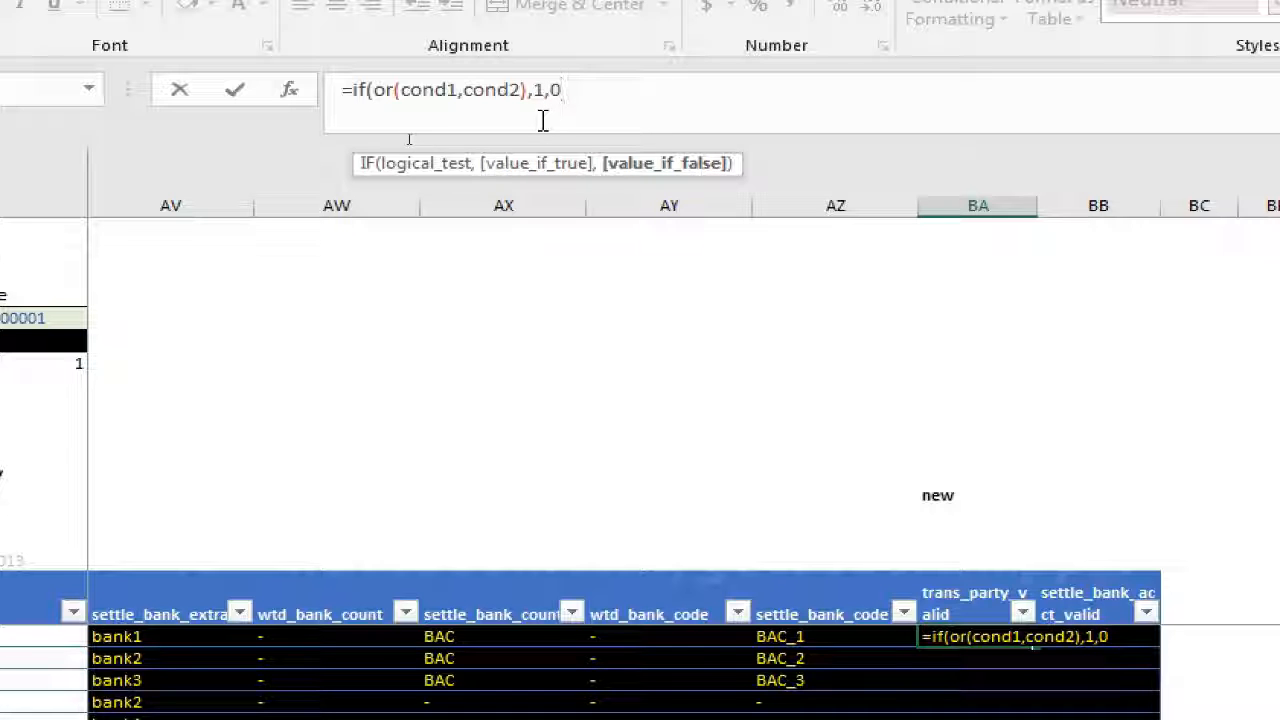
text())
Put the 1,0) result arguments of the IF formula on a separate line
click(511, 94)
key(Right)
key(Right)
key(Right)
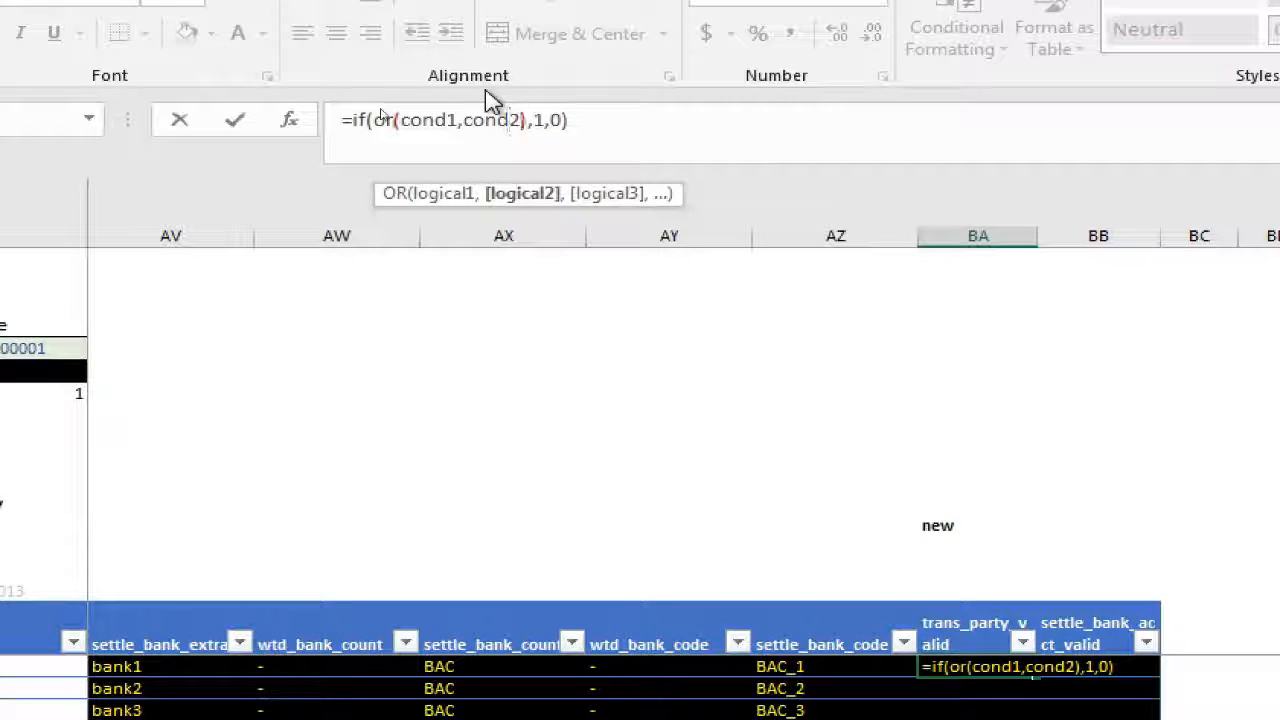
key(alt+Return)
Replace the cond1 placeholder with an AND function that has two empty arguments, and(,)
key(Left)
key(Left)
key(Left)
key(Left)
key(Left)
key(Left)
key(Left)
key(Left)
key(Left)
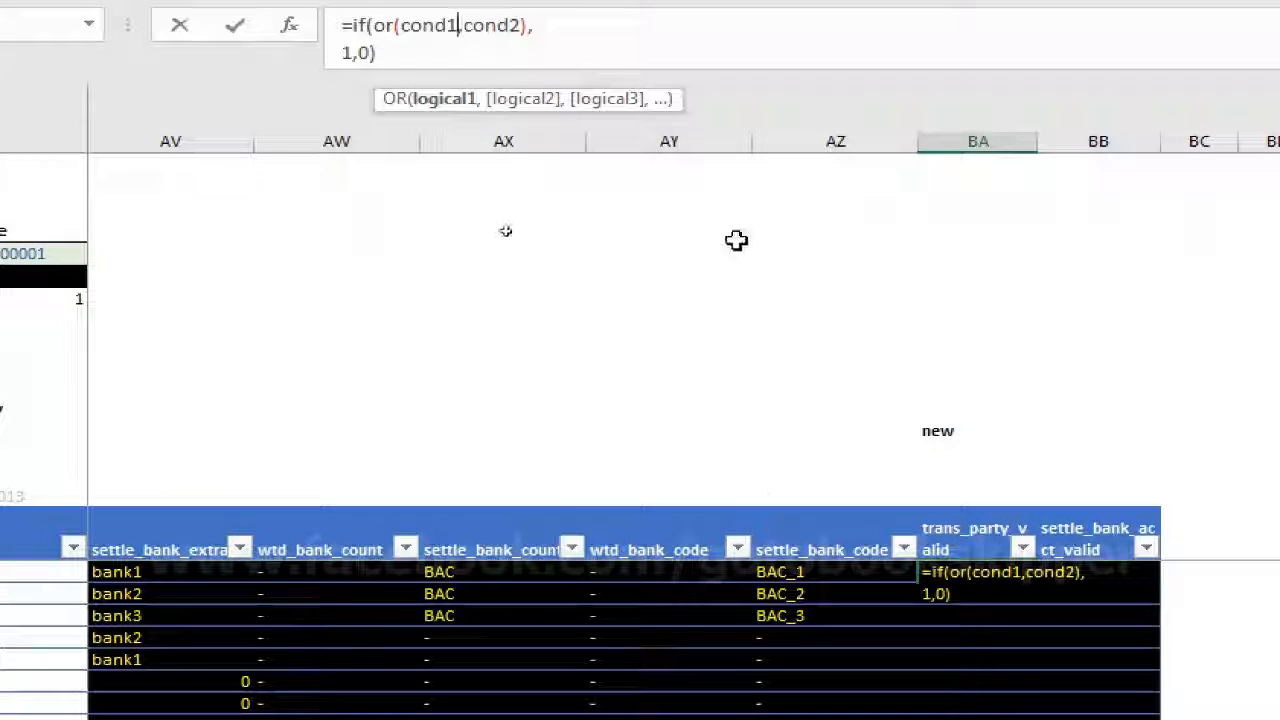
key(BackSpace)
key(BackSpace)
key(BackSpace)
key(BackSpace)
key(BackSpace)
text(and())
key(Left)
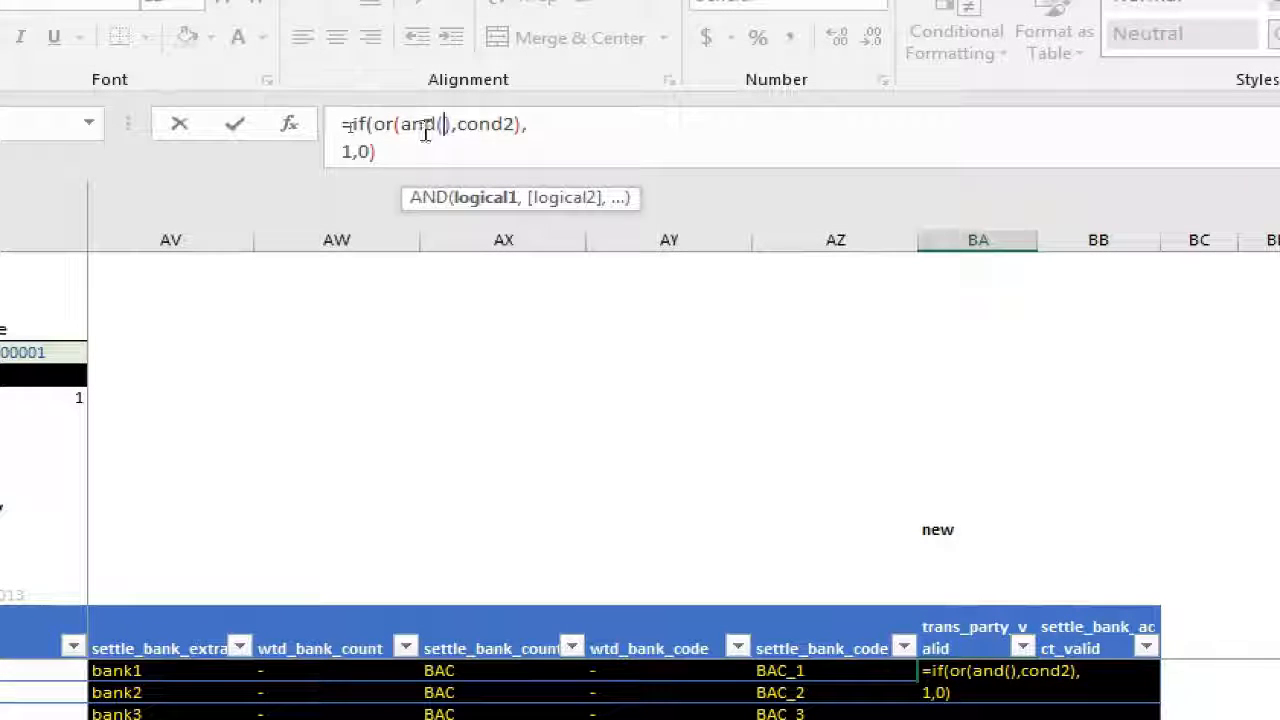
text(,)
key(Right)
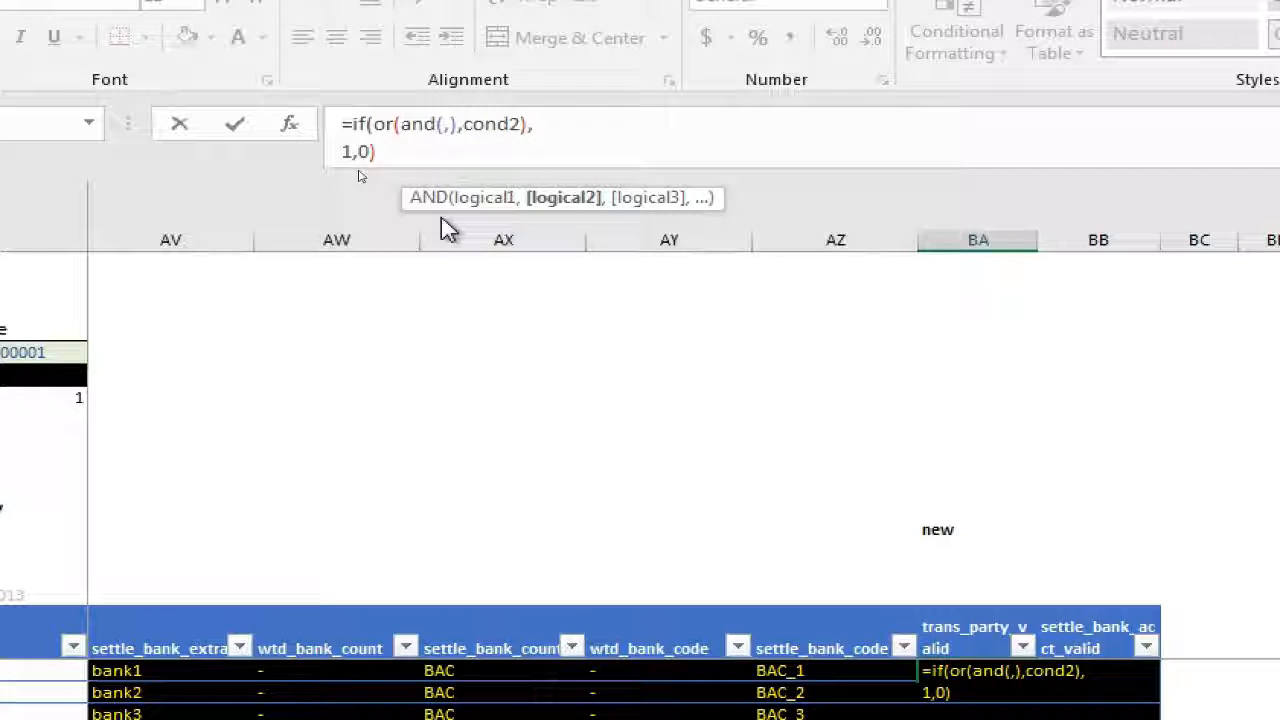
key(shift+Left)
key(shift+Left)
key(shift+Left)
key(shift+Left)
key(shift+Left)
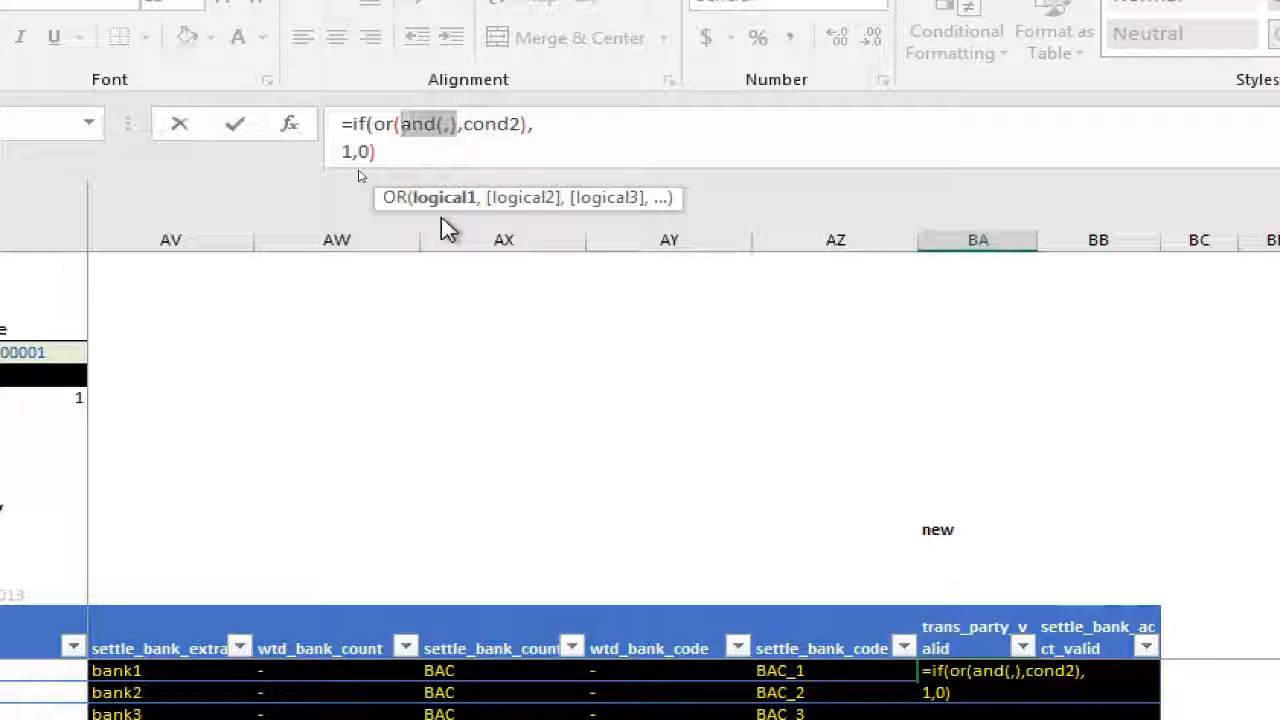
Fill the AND function's first argument with the test [@[trans_num]]<>"", referencing the same row's transaction number
key(Right)
key(Left)
key(Left)
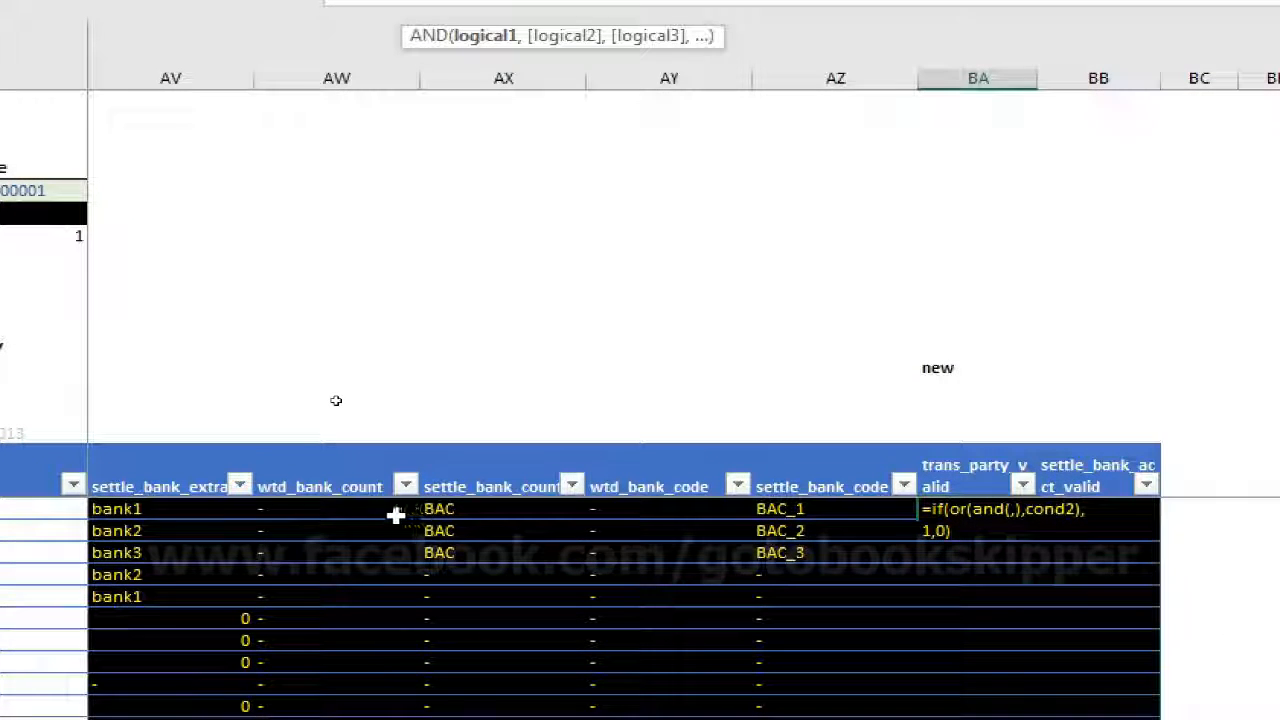
scroll(378, 512, left, 15)
click(423, 508)
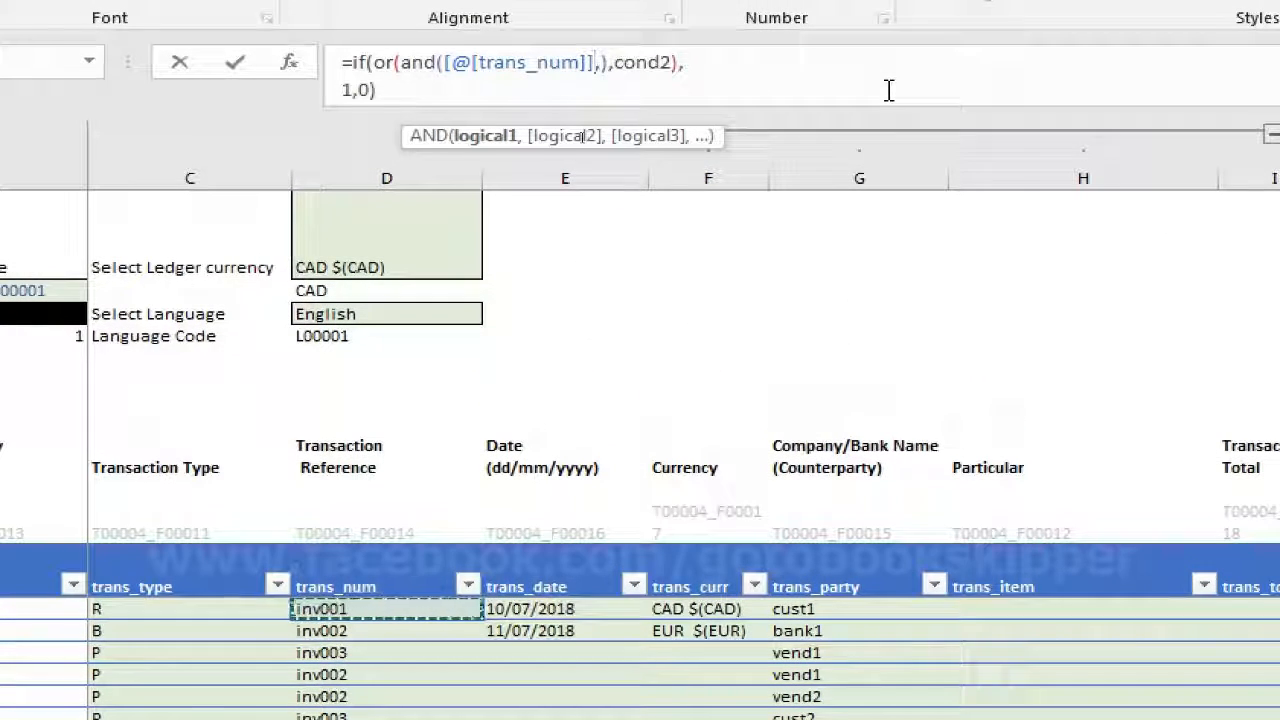
text(<>"")
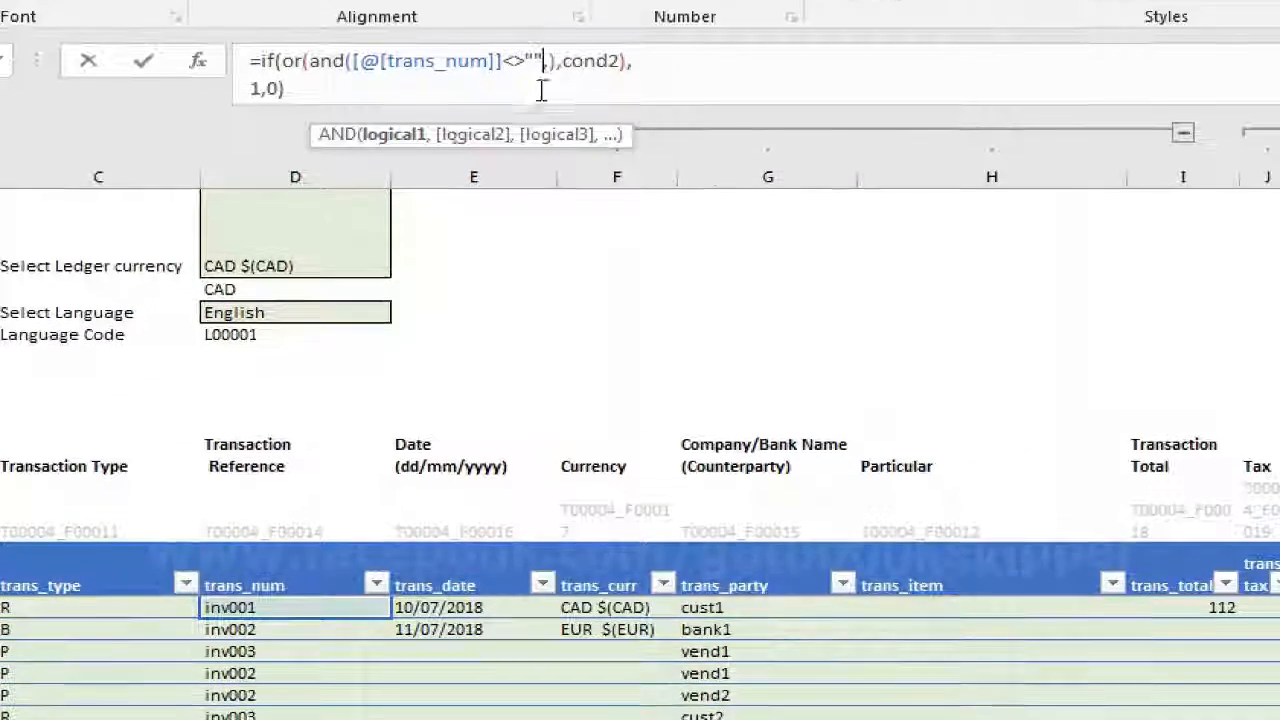
Fill the AND function's second argument with the blank test [@[trans_party]]=""
click(641, 64)
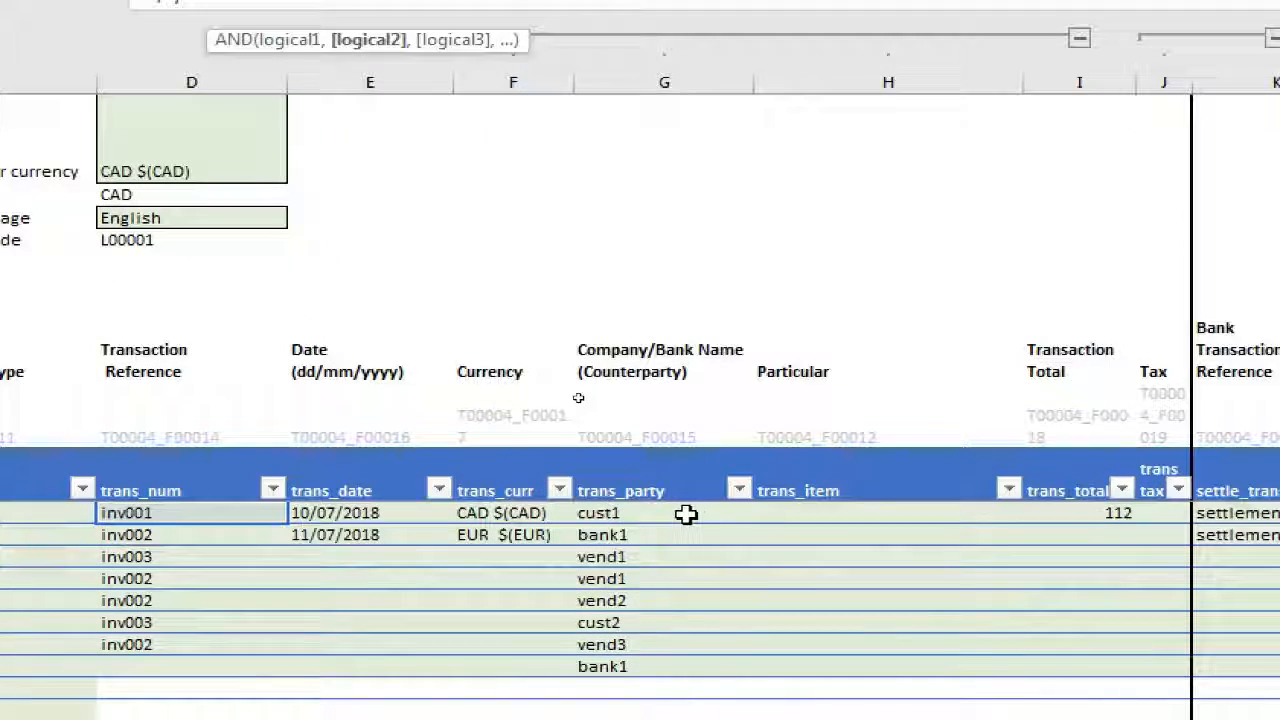
click(686, 514)
text(=)
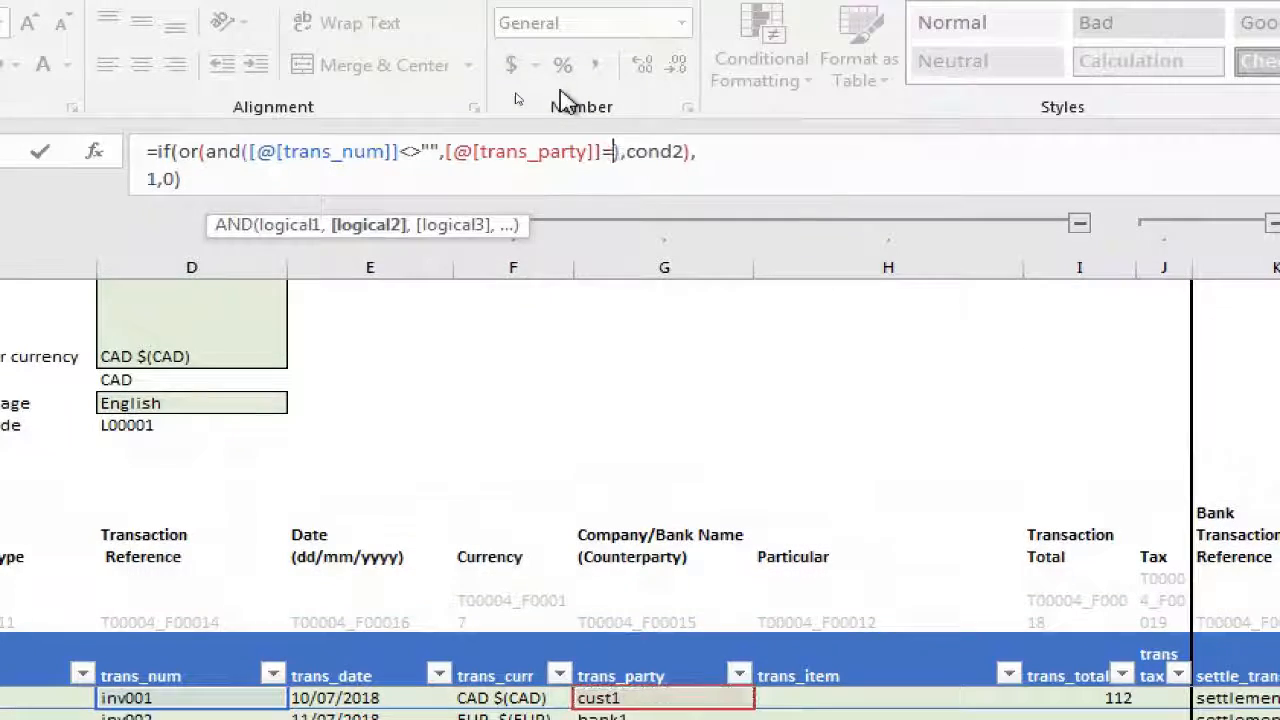
text("",)
Add the third AND test [@[settle_bank_acct]]="" and move the cond2 placeholder onto its own line
click(934, 693)
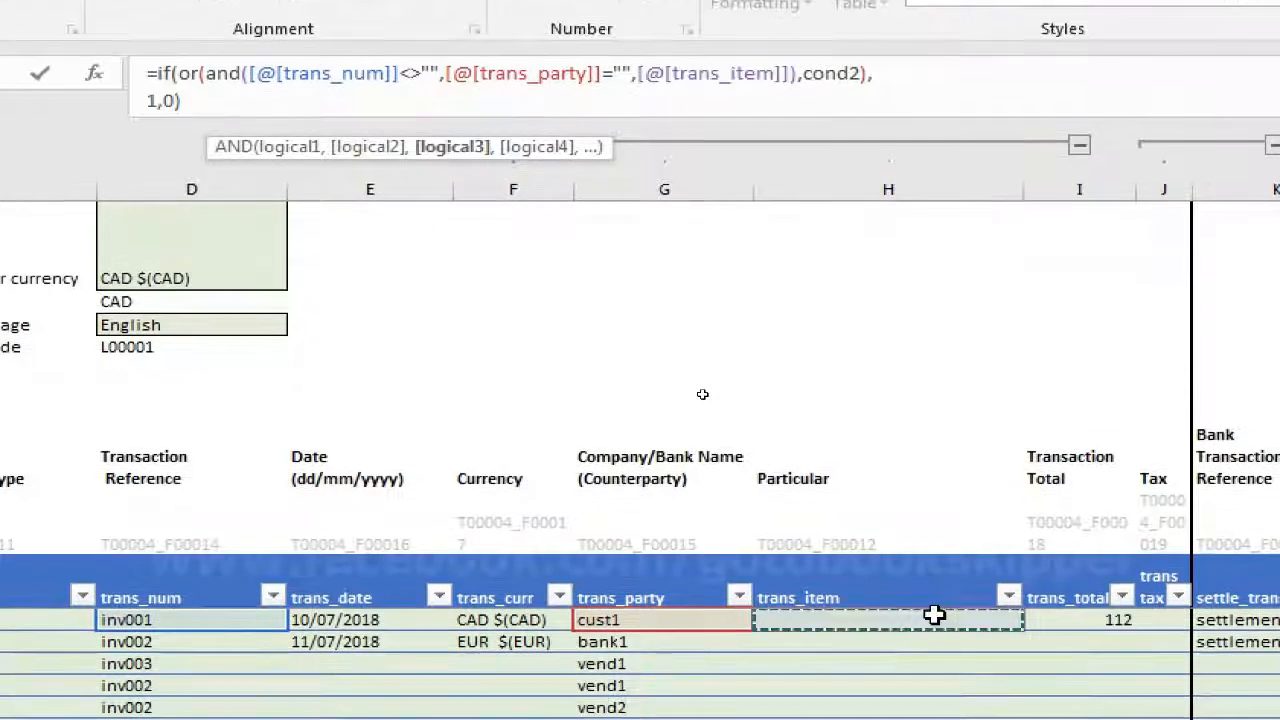
key(Right)
key(Right)
key(Right)
key(Right)
key(Right)
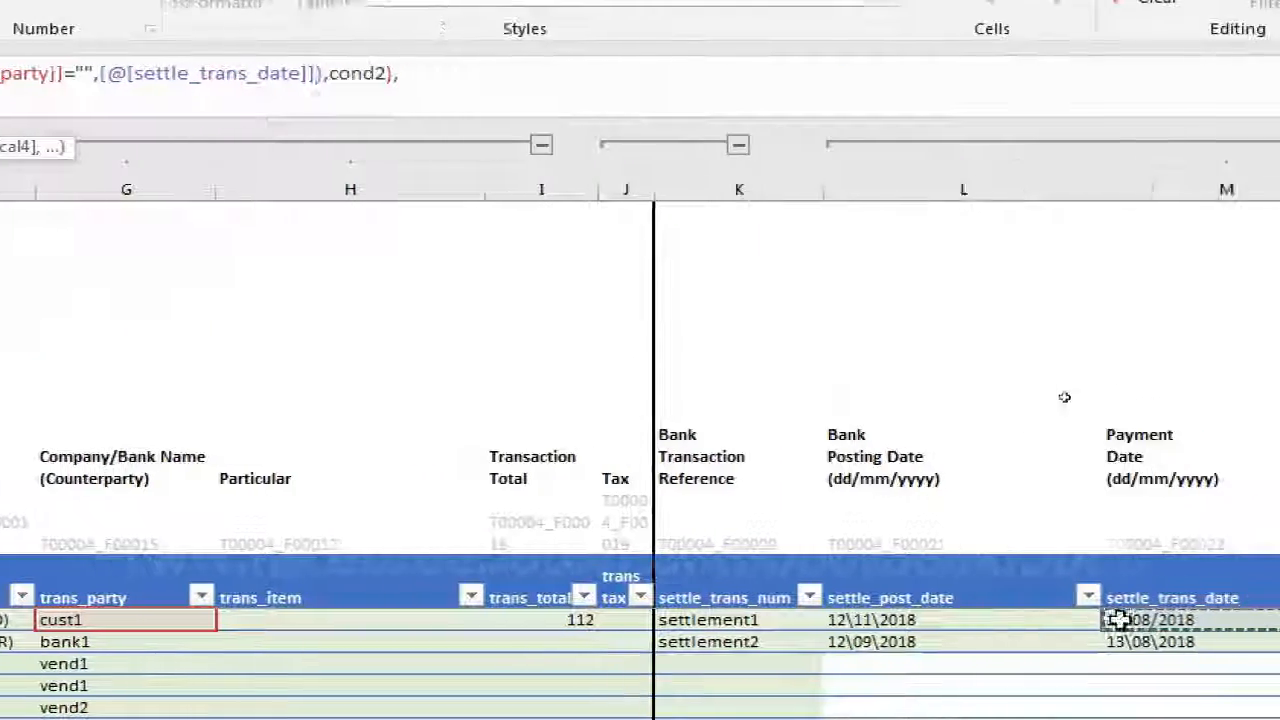
key(Right)
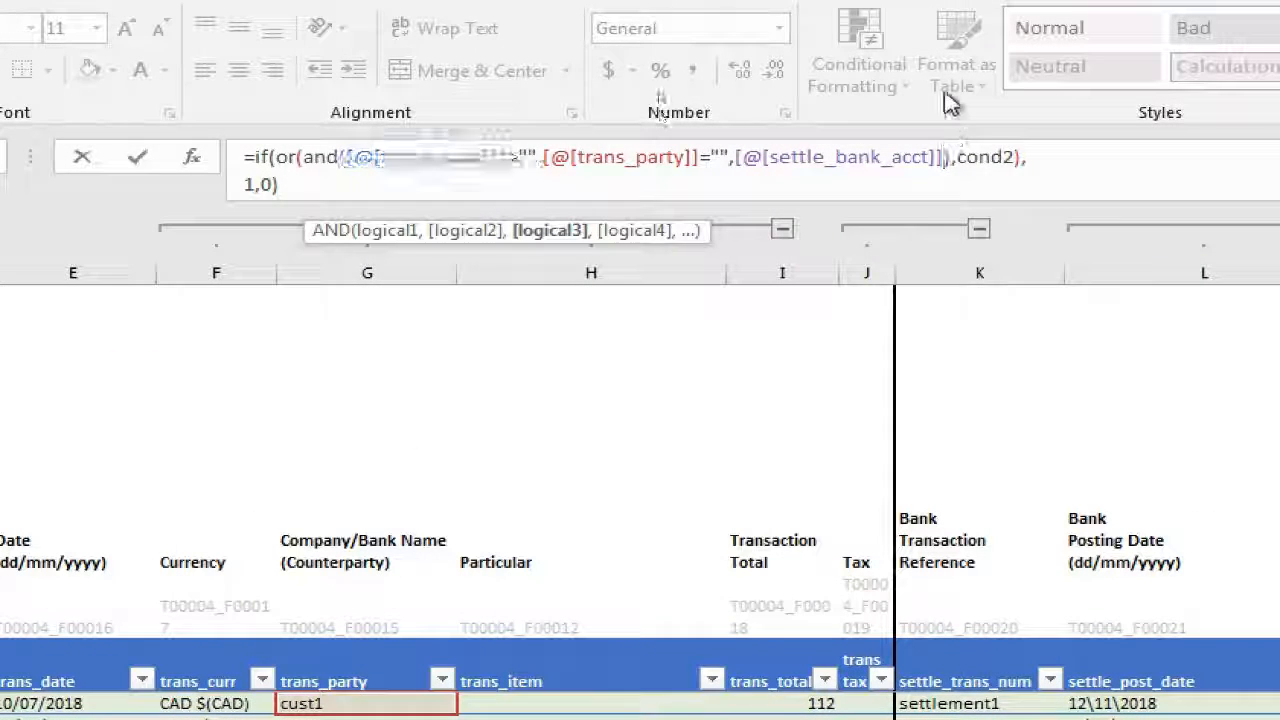
drag(305, 157, 984, 155)
click(985, 157)
key(alt+Return)
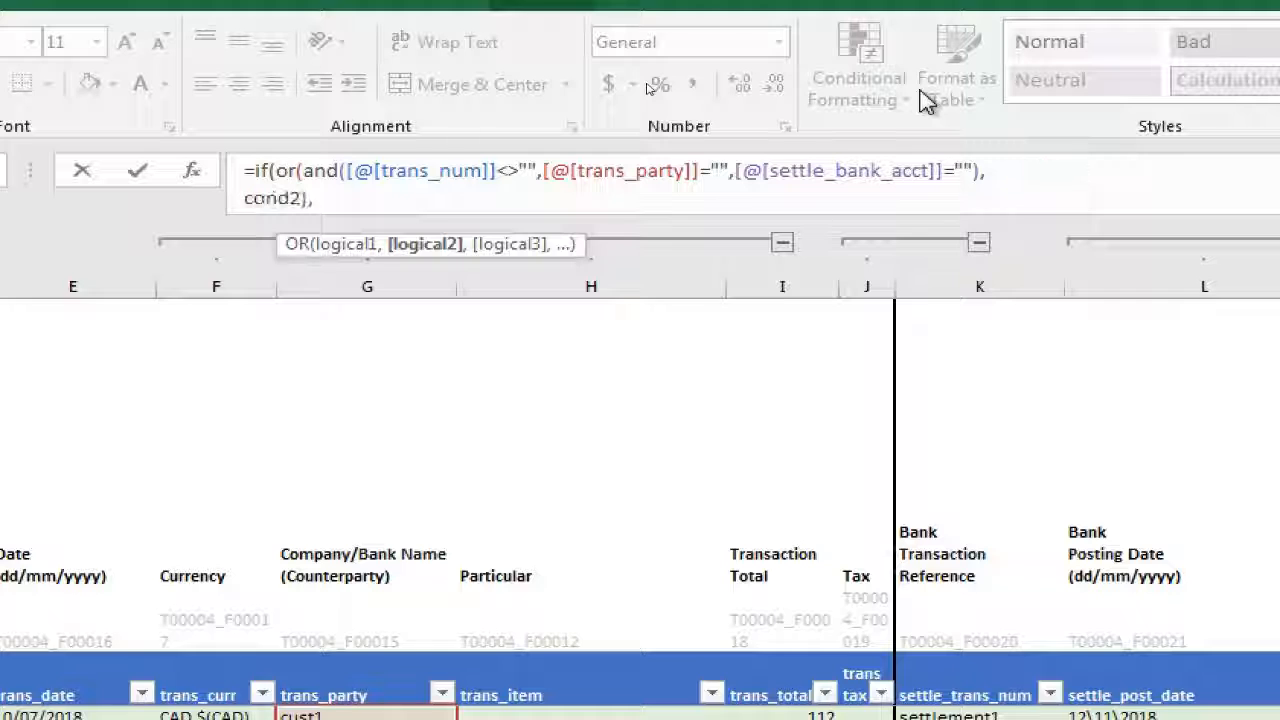
Replace the cond2 placeholder with a copy of the complete first AND expression
key(BackSpace)
key(BackSpace)
key(BackSpace)
key(BackSpace)
key(BackSpace)
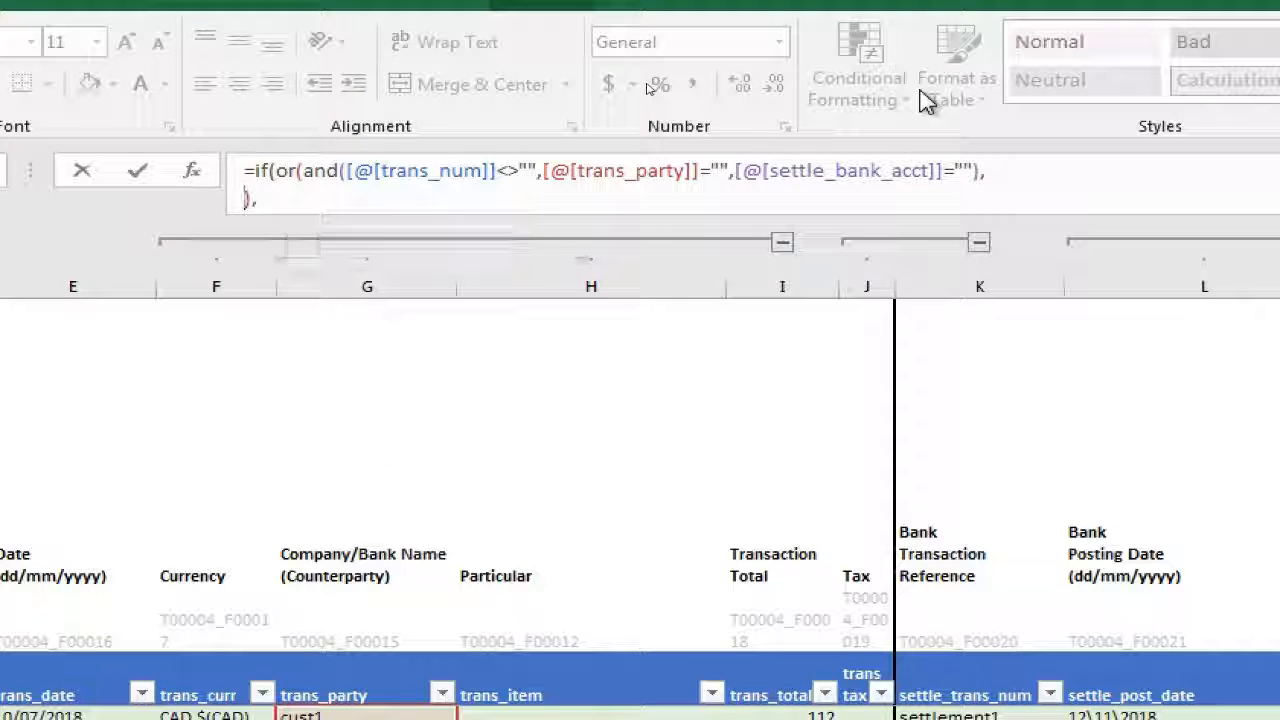
key(Right)
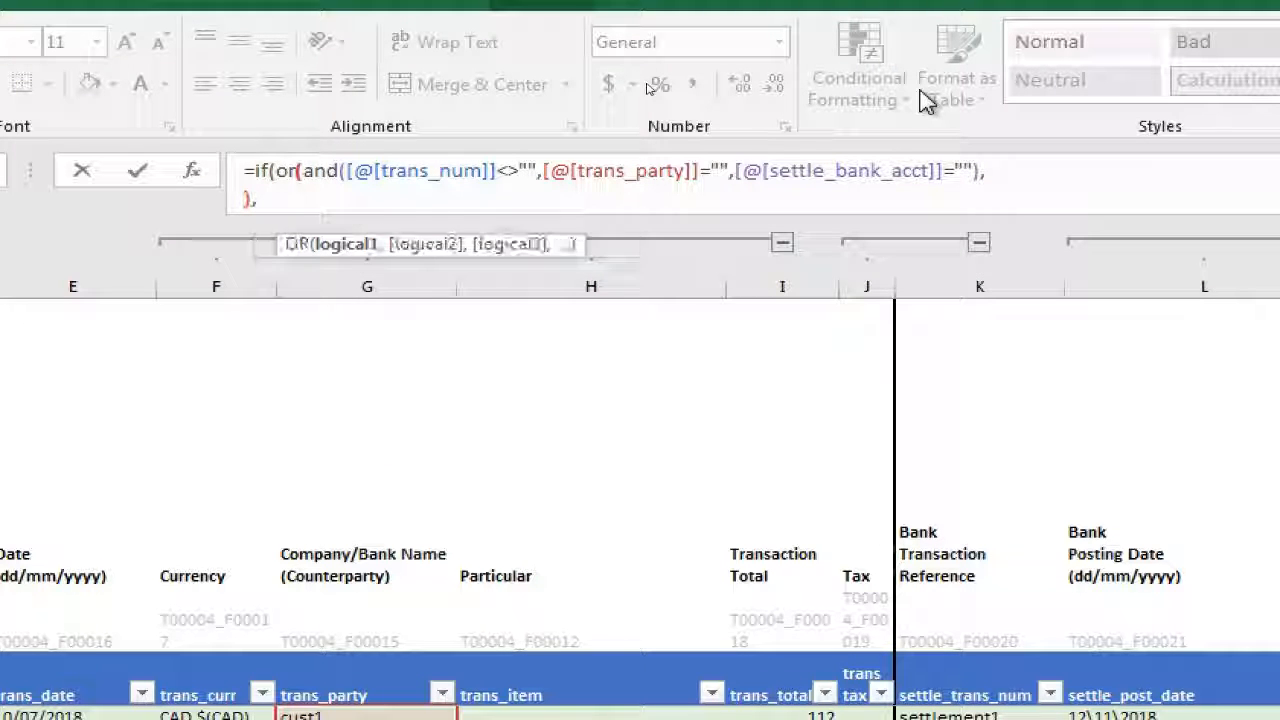
key(shift+End)
key(shift+Left)
key(ctrl+c)
key(Down)
key(Left)
key(Left)
key(ctrl+v)
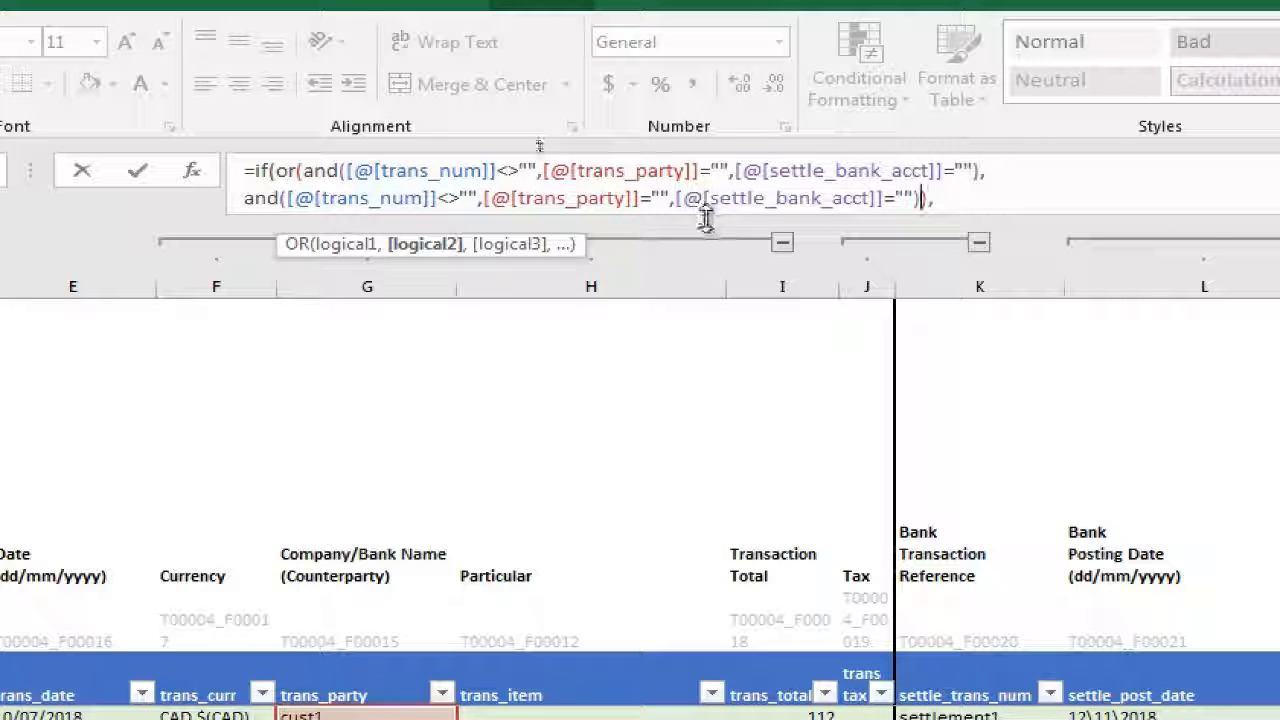
Expand the formula bar and replace the second AND's trans_party blank test with the not-equal operator <>
drag(706, 216, 723, 249)
click(405, 202)
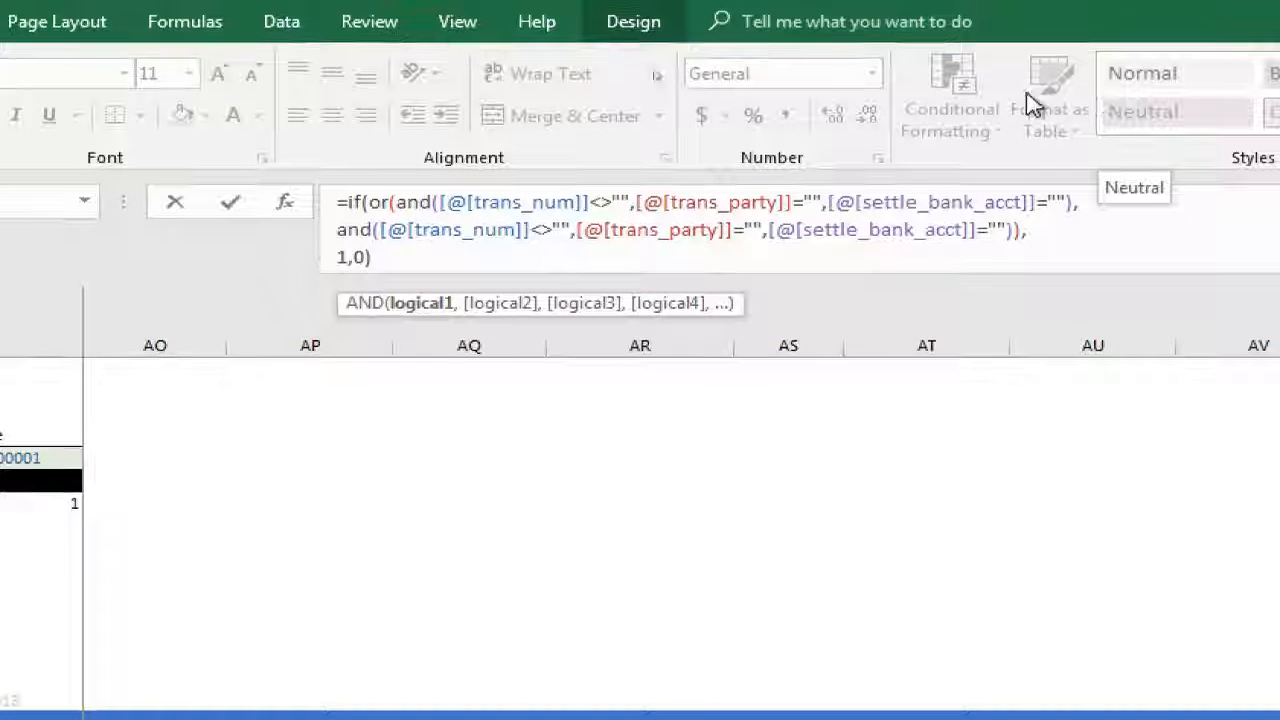
click(719, 225)
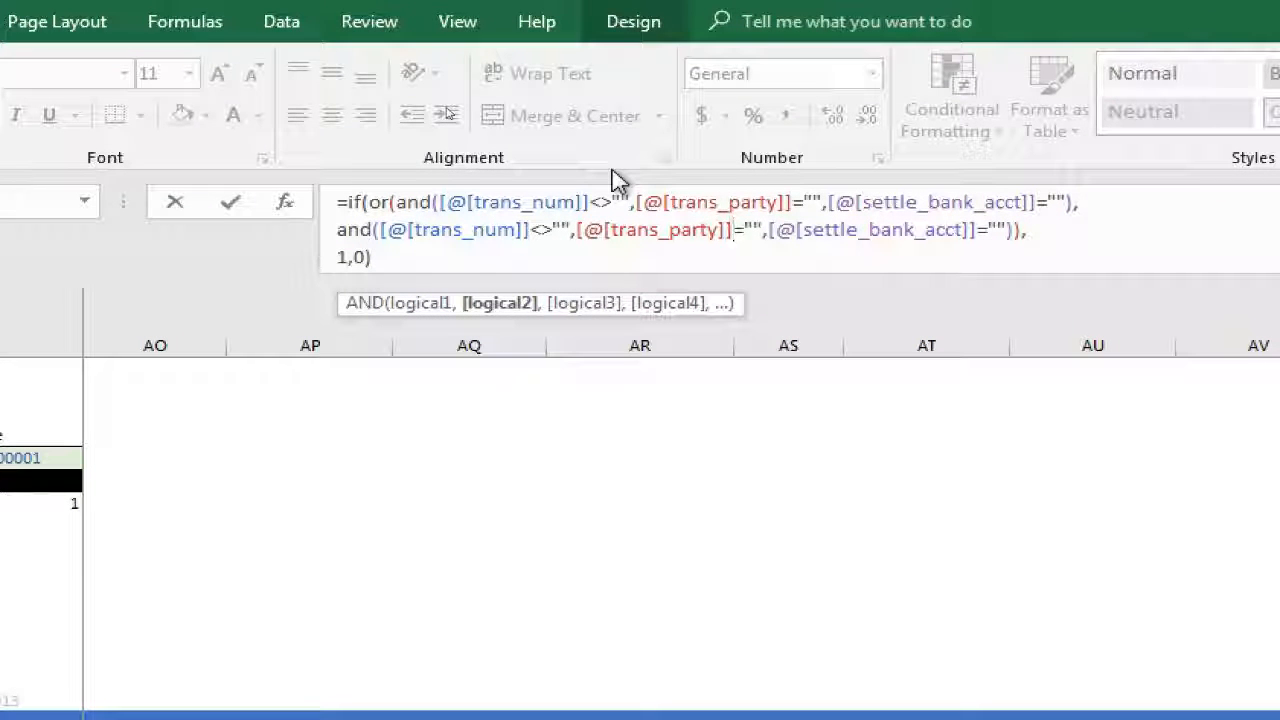
key(Delete)
key(Delete)
key(Delete)
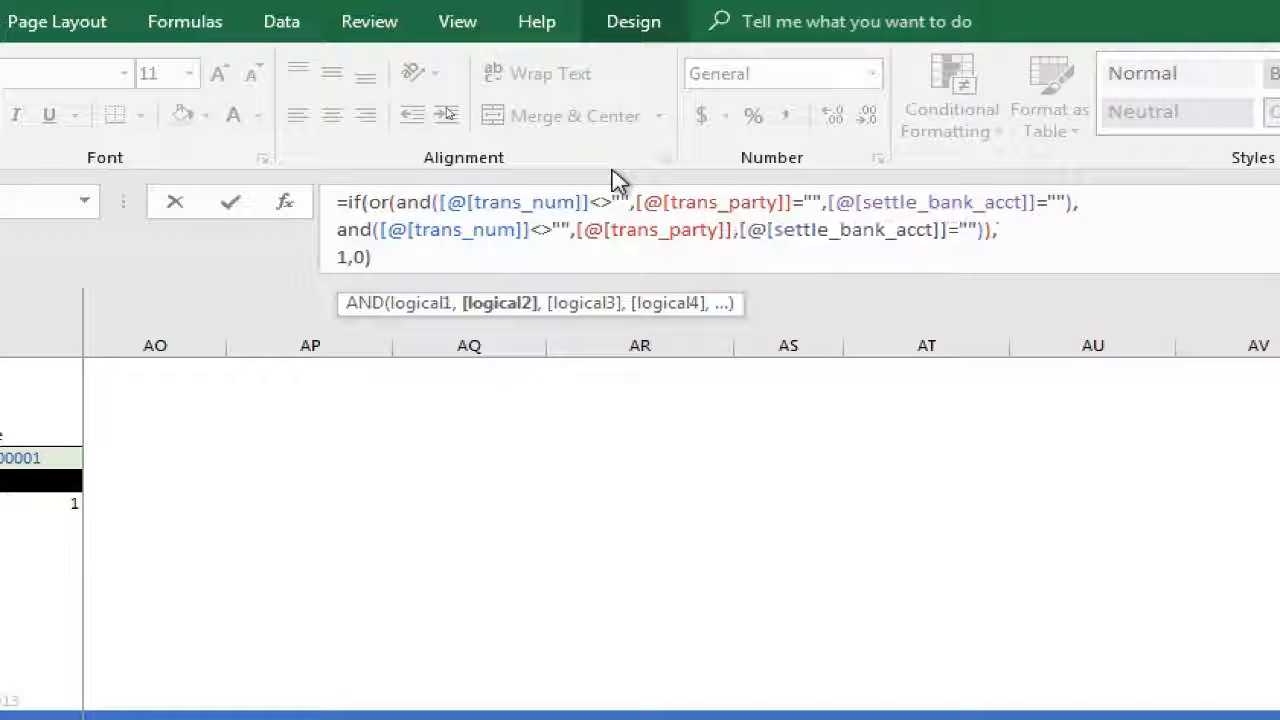
key(Delete)
text(<>)
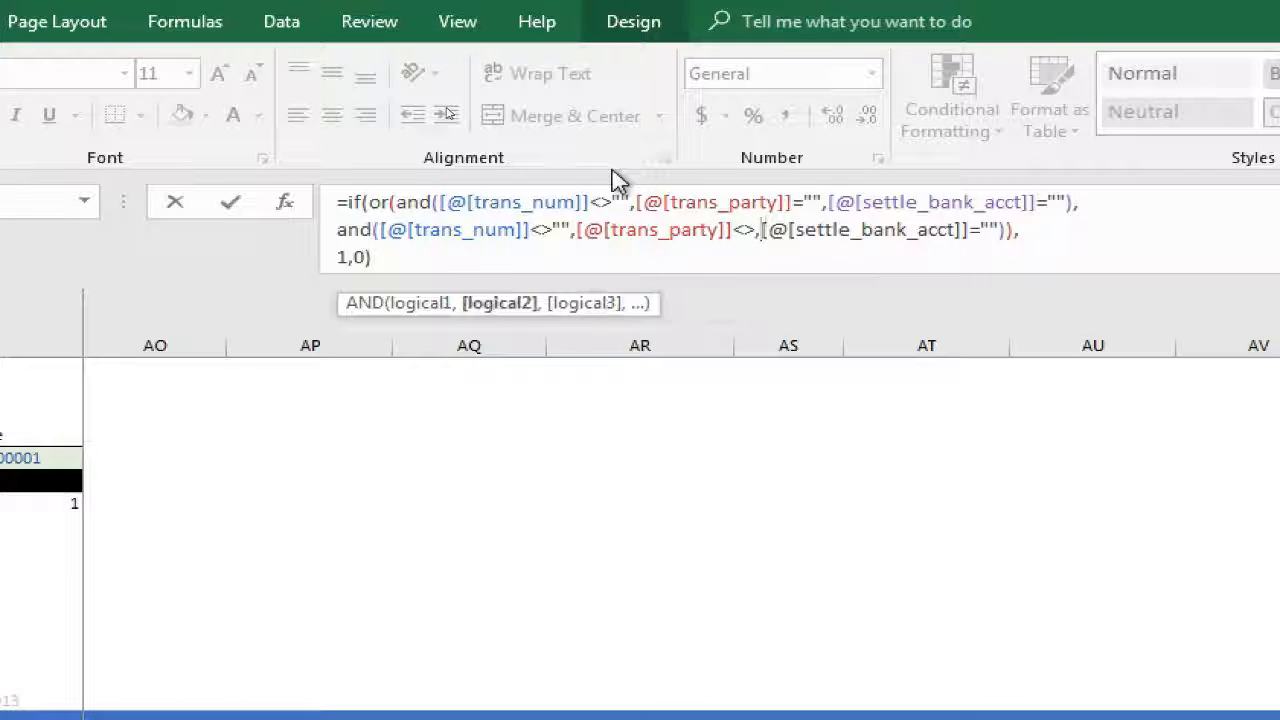
Complete the second AND comparison as [@[trans_party]]<>[@[settle_bank_acct]] and enter the trans_party_valid formula
key(Right)
key(Right)
key(Right)
key(Right)
key(Right)
key(Right)
key(Right)
key(Right)
key(Right)
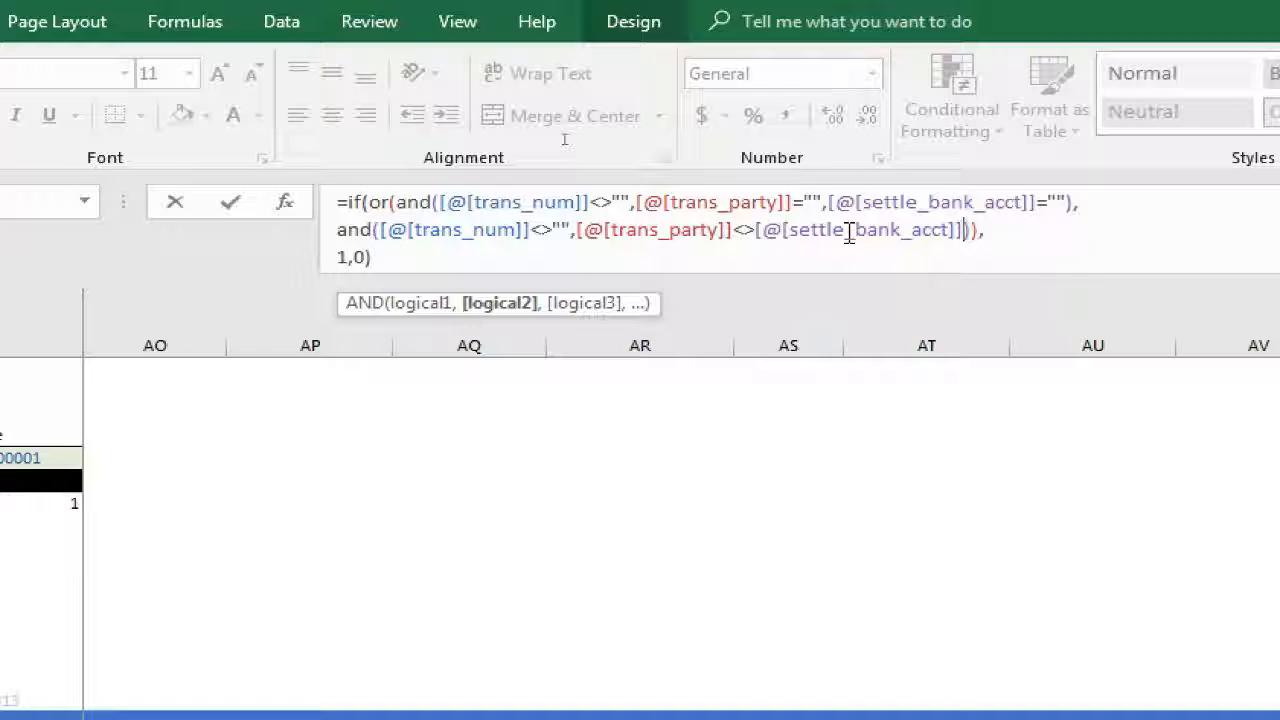
key(Return)
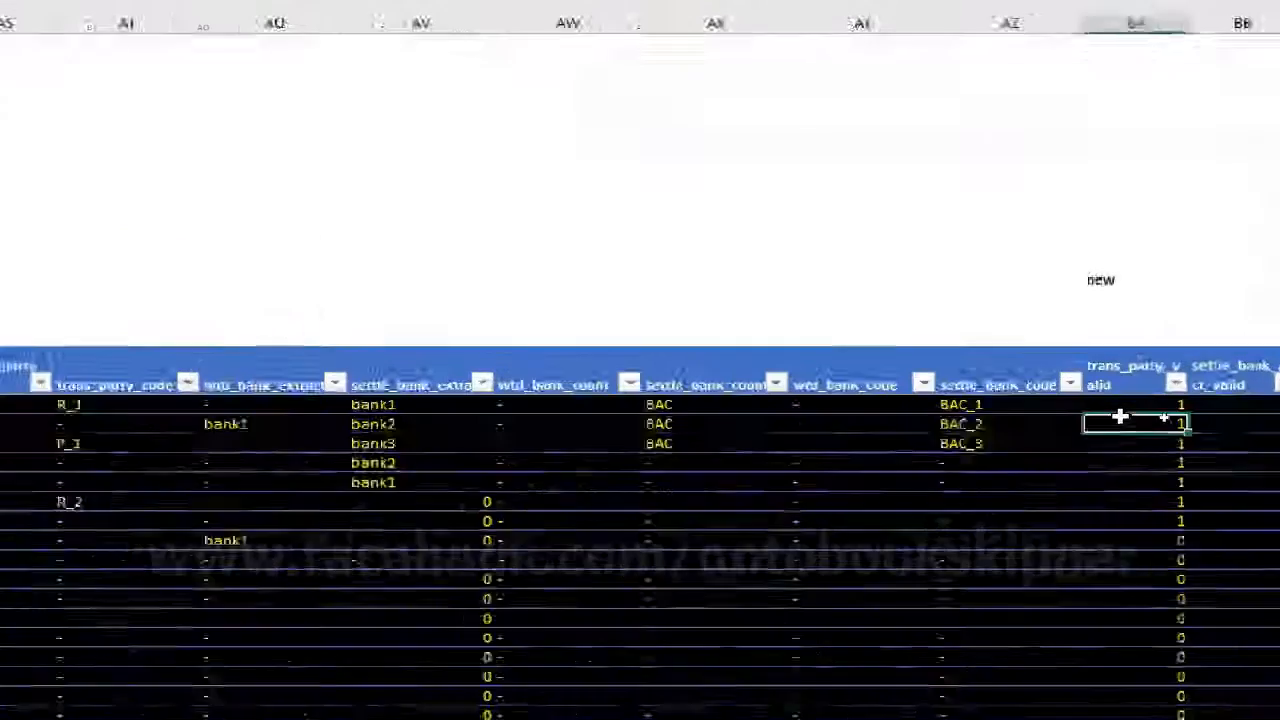
Write the formula skeleton =if(or(cond1,cond2),1,0) in the first settle_bank_acct_valid cell
click(1122, 407)
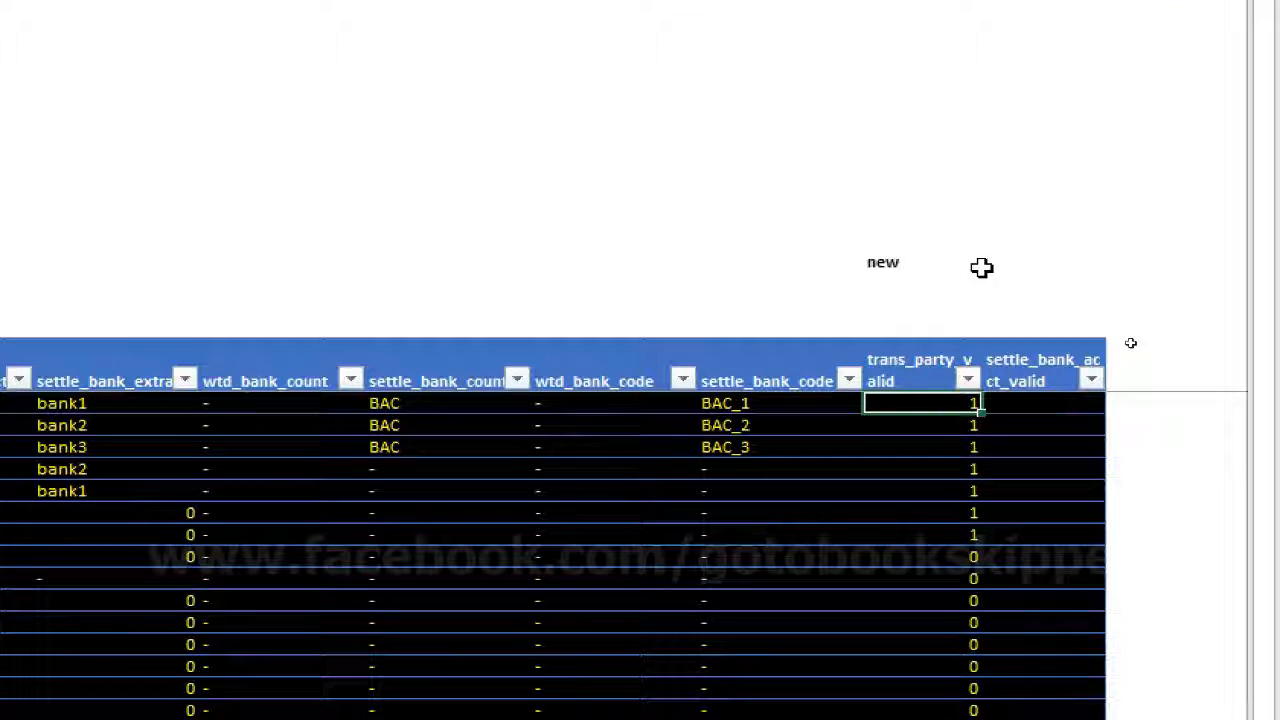
key(Right)
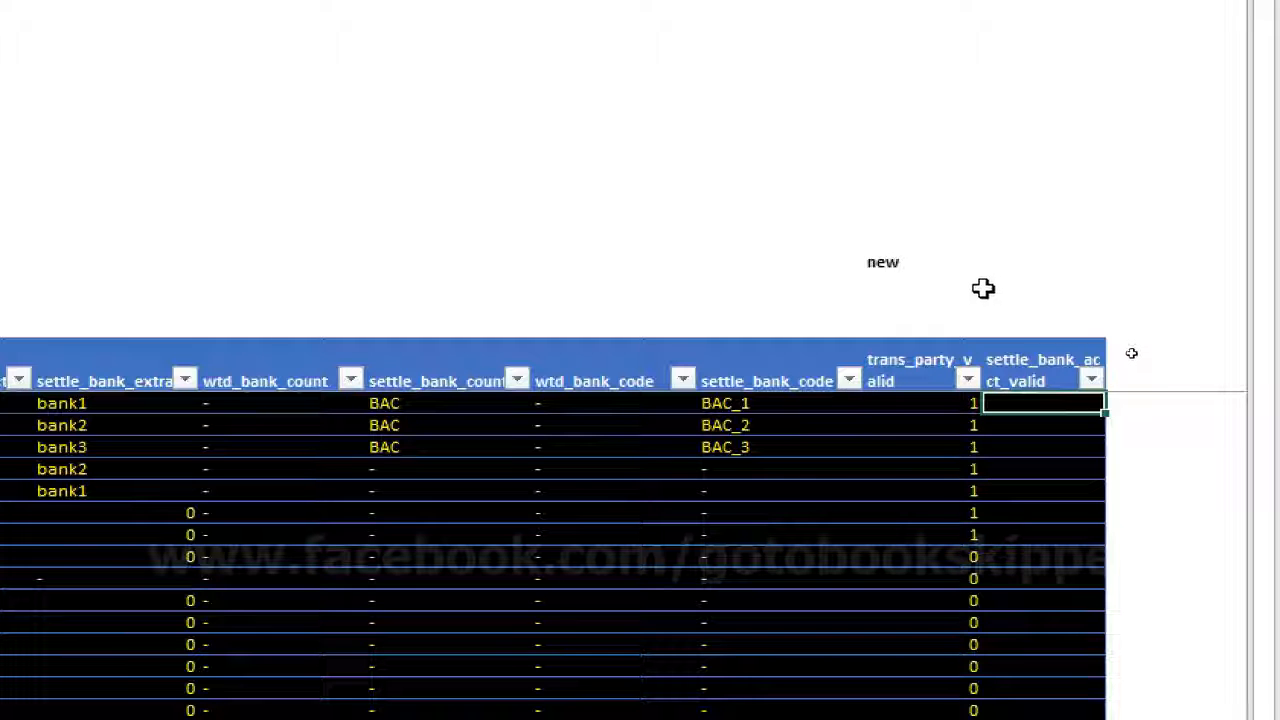
text(=if()
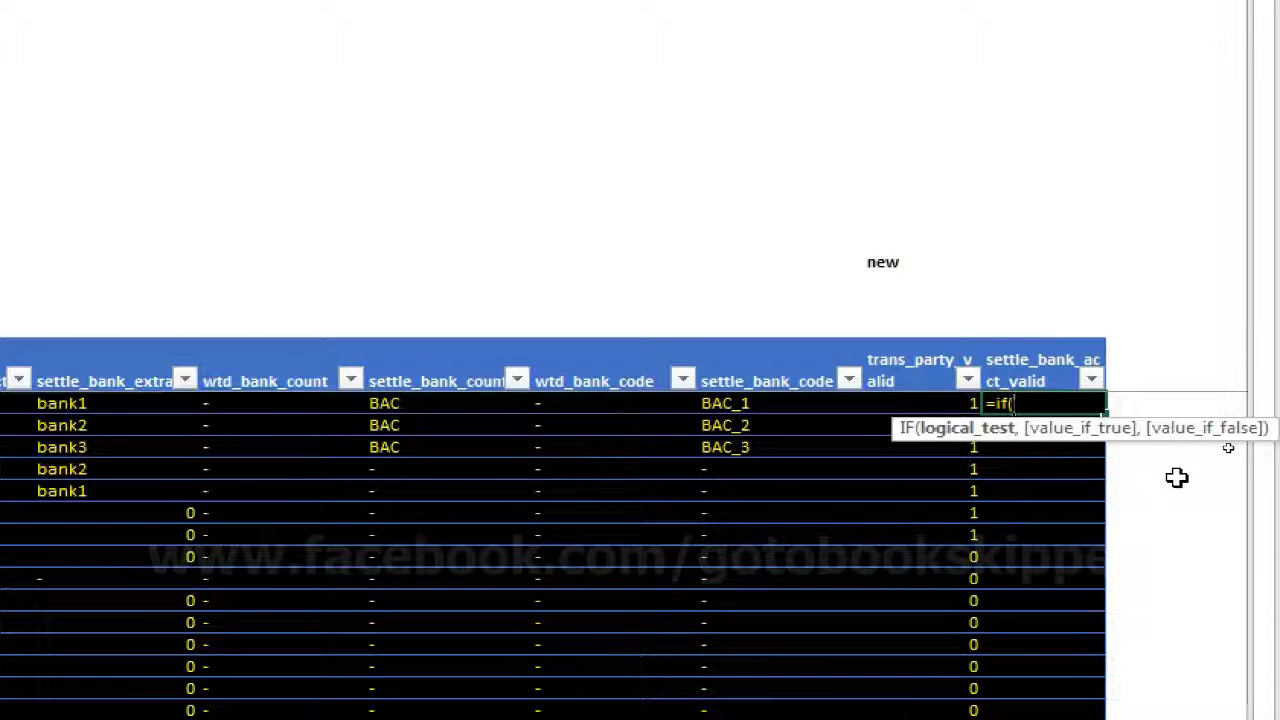
text(and()
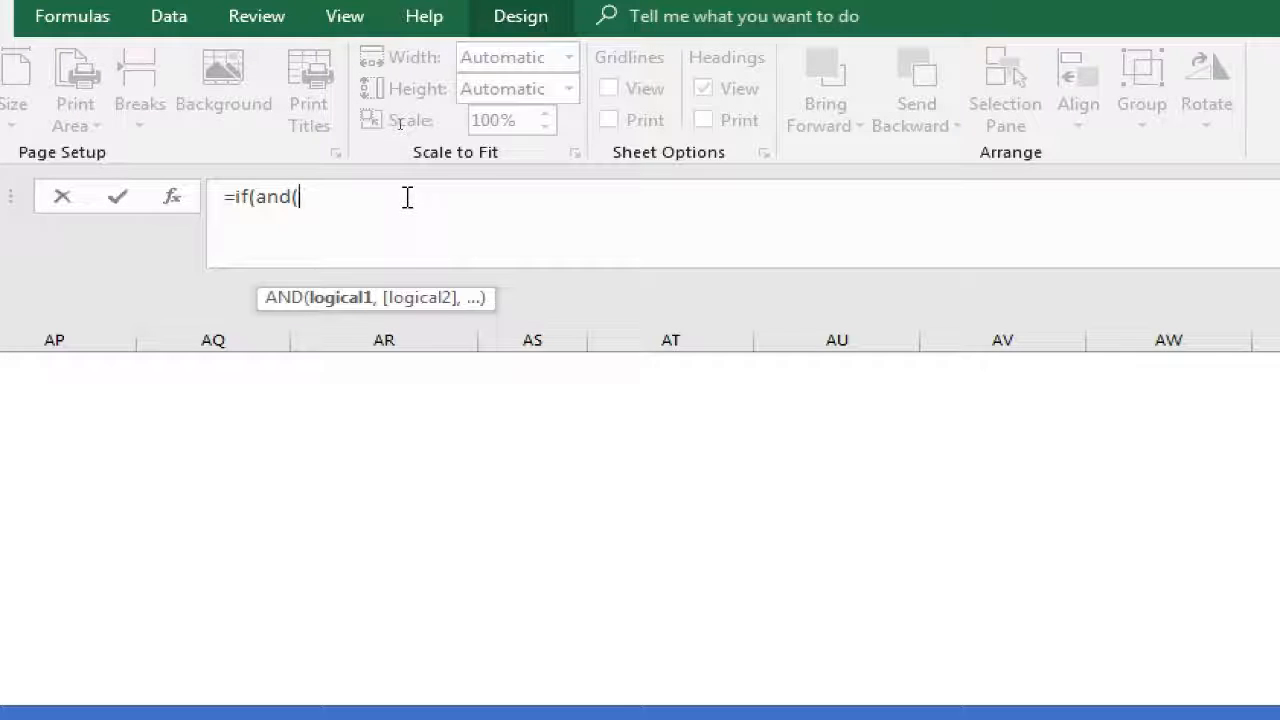
key(BackSpace)
key(BackSpace)
key(BackSpace)
key(BackSpace)
text(or()
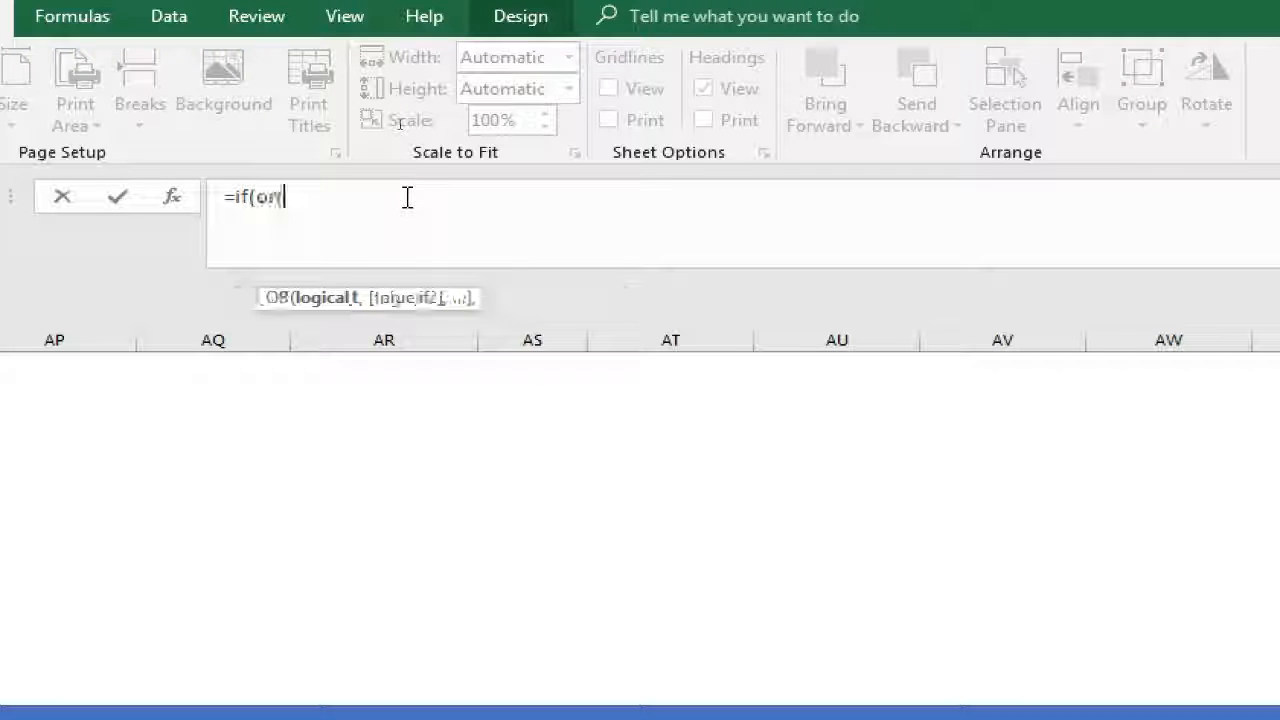
text(cond1,cond2)
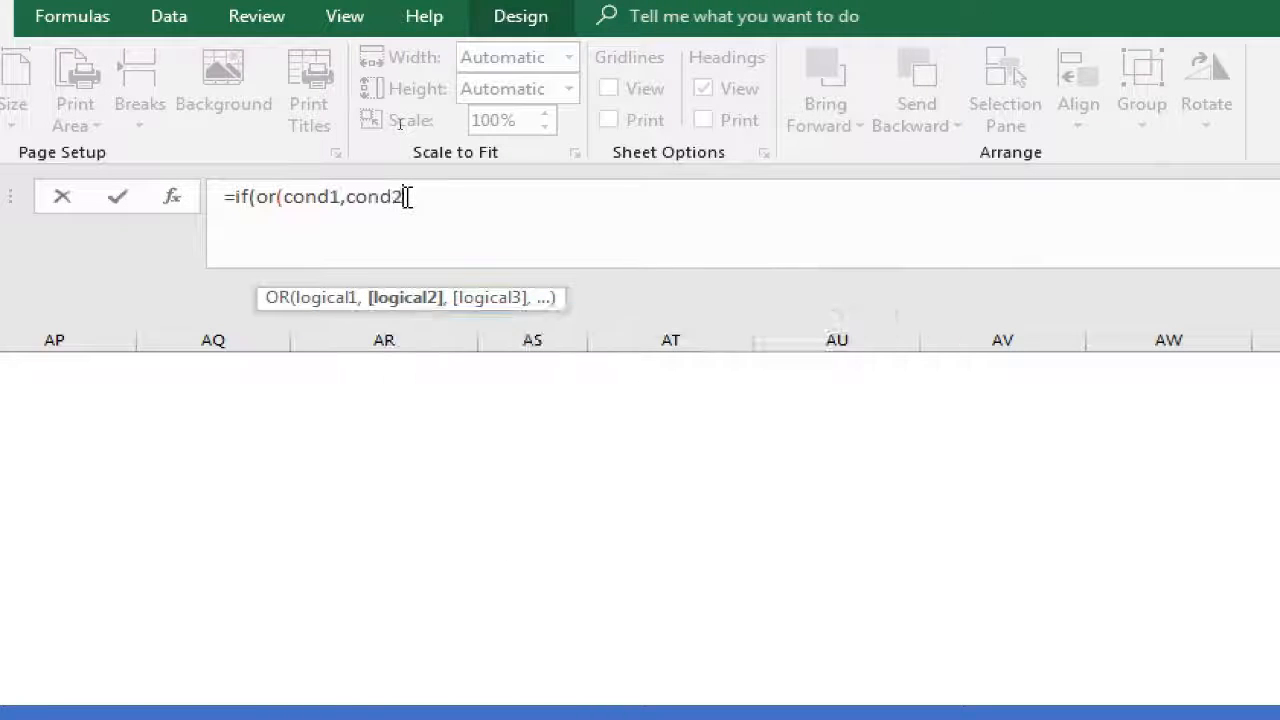
text(),)
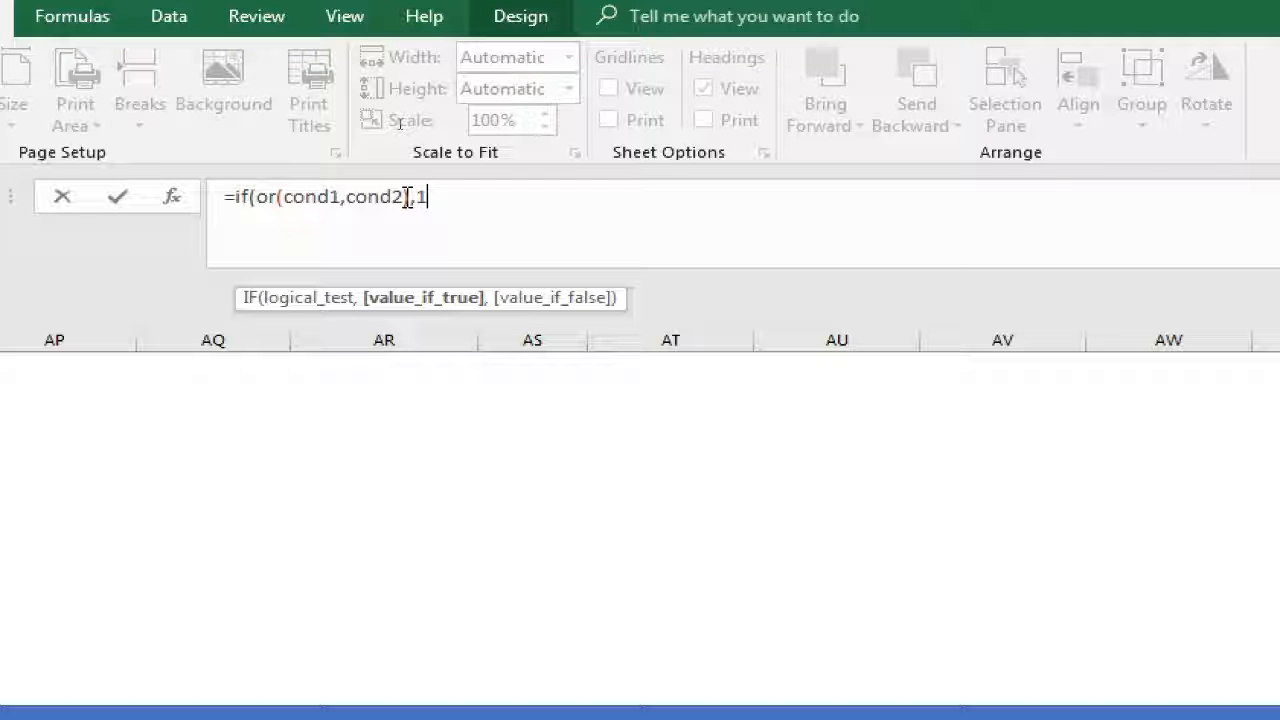
text(1,)
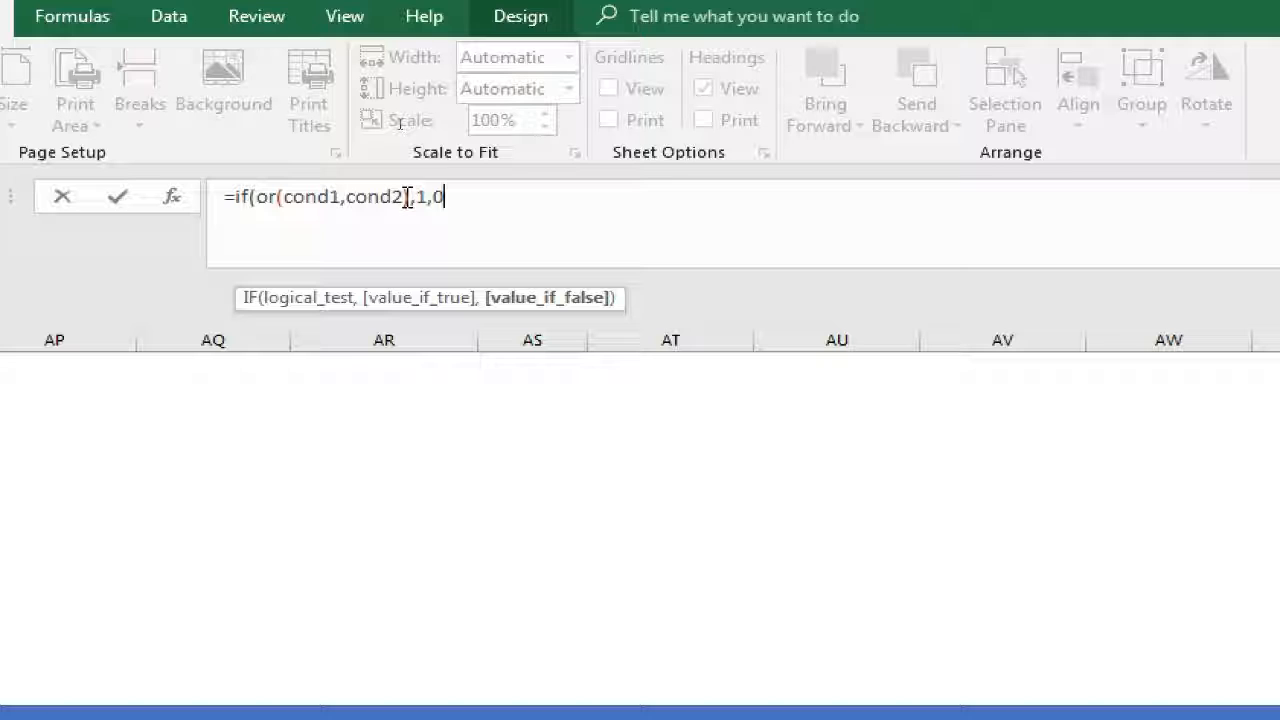
text(0))
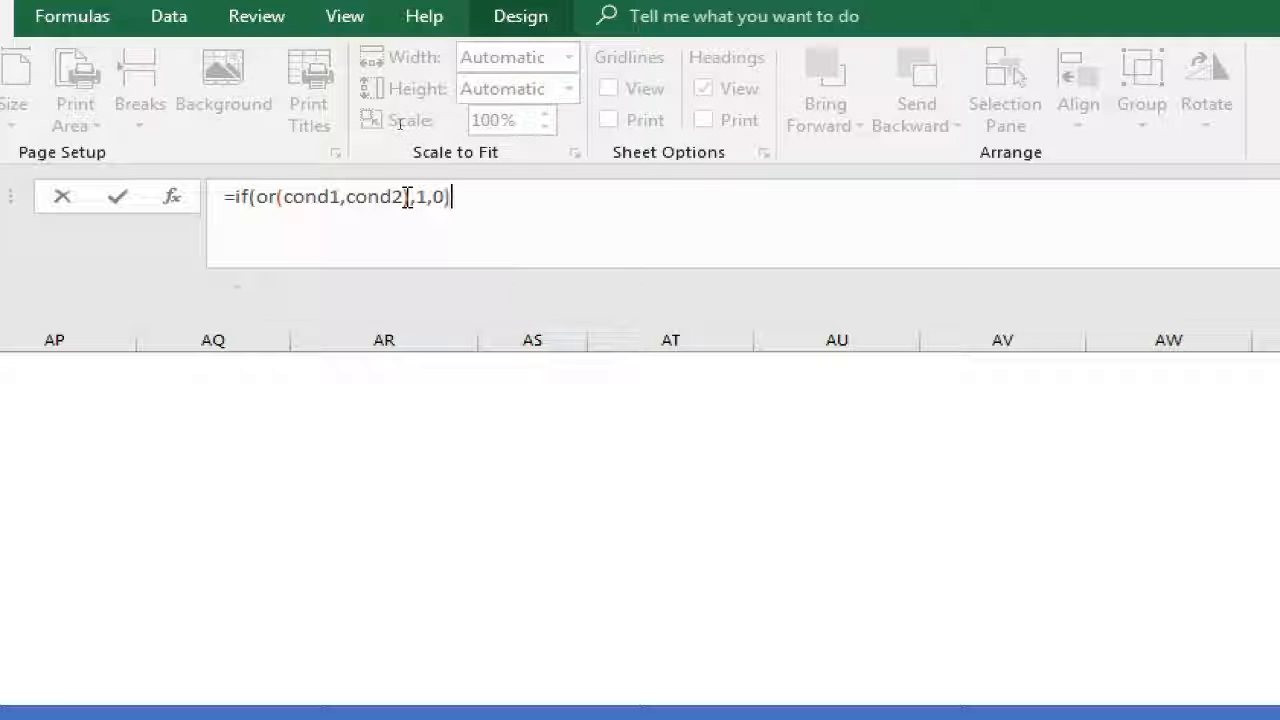
Put the ,1,0) ending of the formula on its own line and clear the cond1 placeholder
click(410, 197)
key(alt+Return)
double_click(318, 197)
text(co)
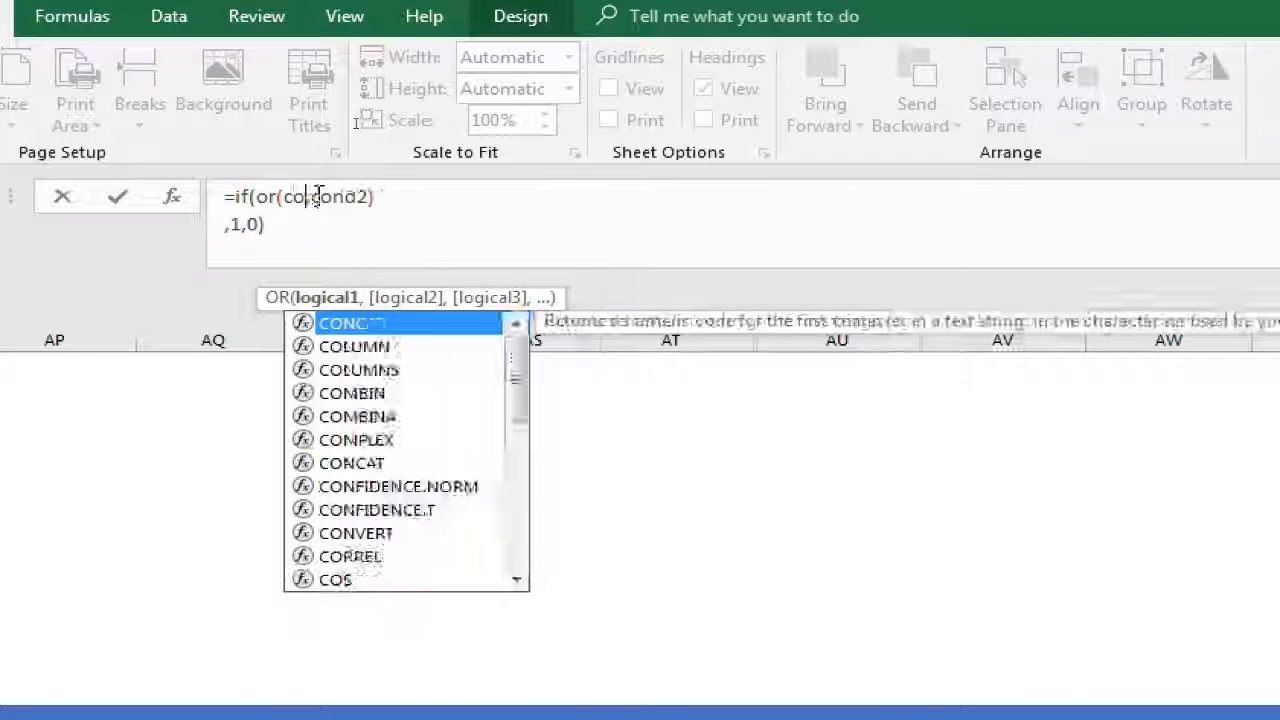
key(BackSpace)
key(BackSpace)
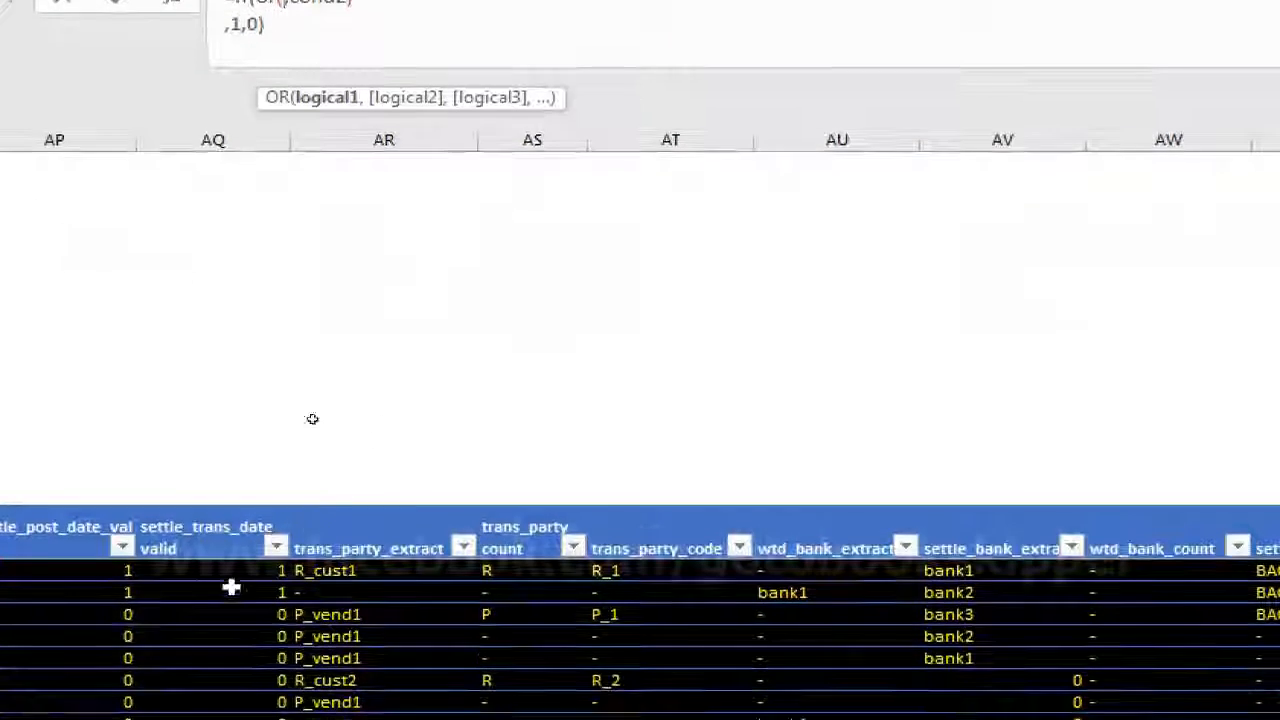
Fill the OR function's first argument with the test [@[settle_trans_num]]<>"", referencing the same row's bank transaction reference
click(190, 577)
key(Left)
key(Left)
key(Left)
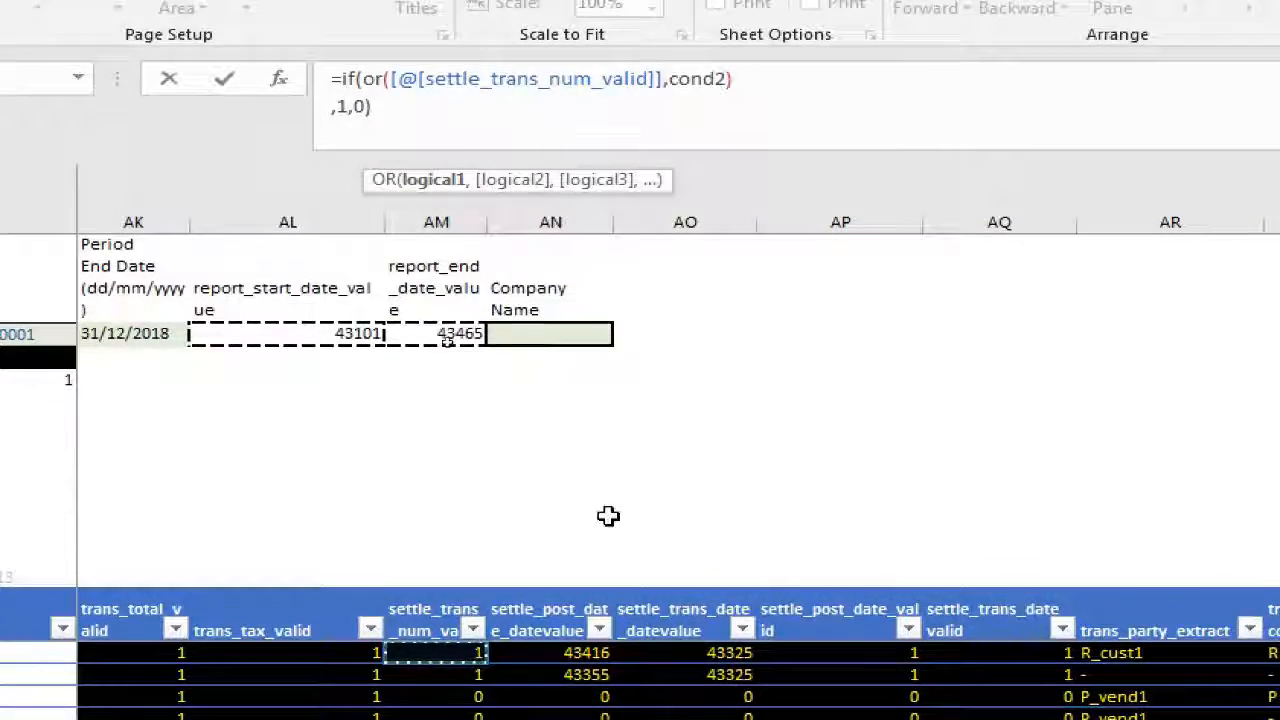
key(Left)
key(Left)
key(Left)
key(Left)
key(Left)
key(Left)
key(Left)
key(Left)
key(Left)
key(Left)
key(Left)
key(Left)
key(Left)
key(Left)
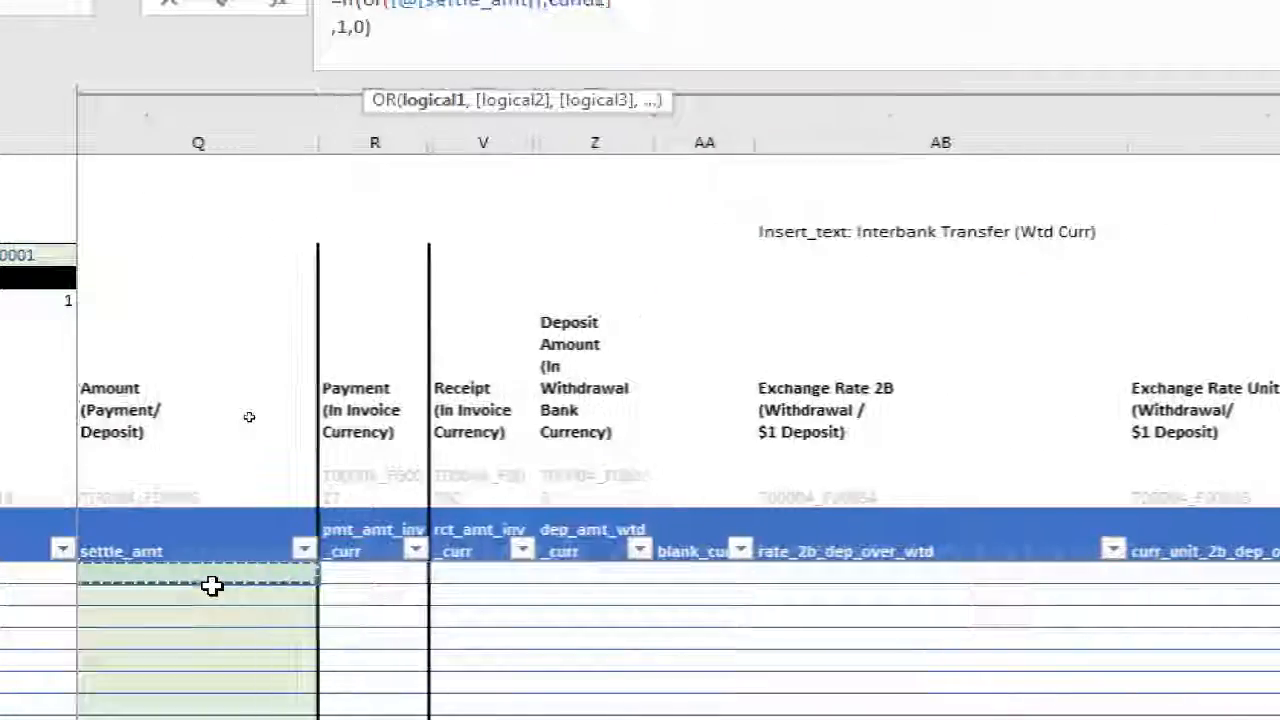
key(Right)
key(Left)
key(Left)
key(Left)
key(Left)
key(Left)
key(Left)
key(Left)
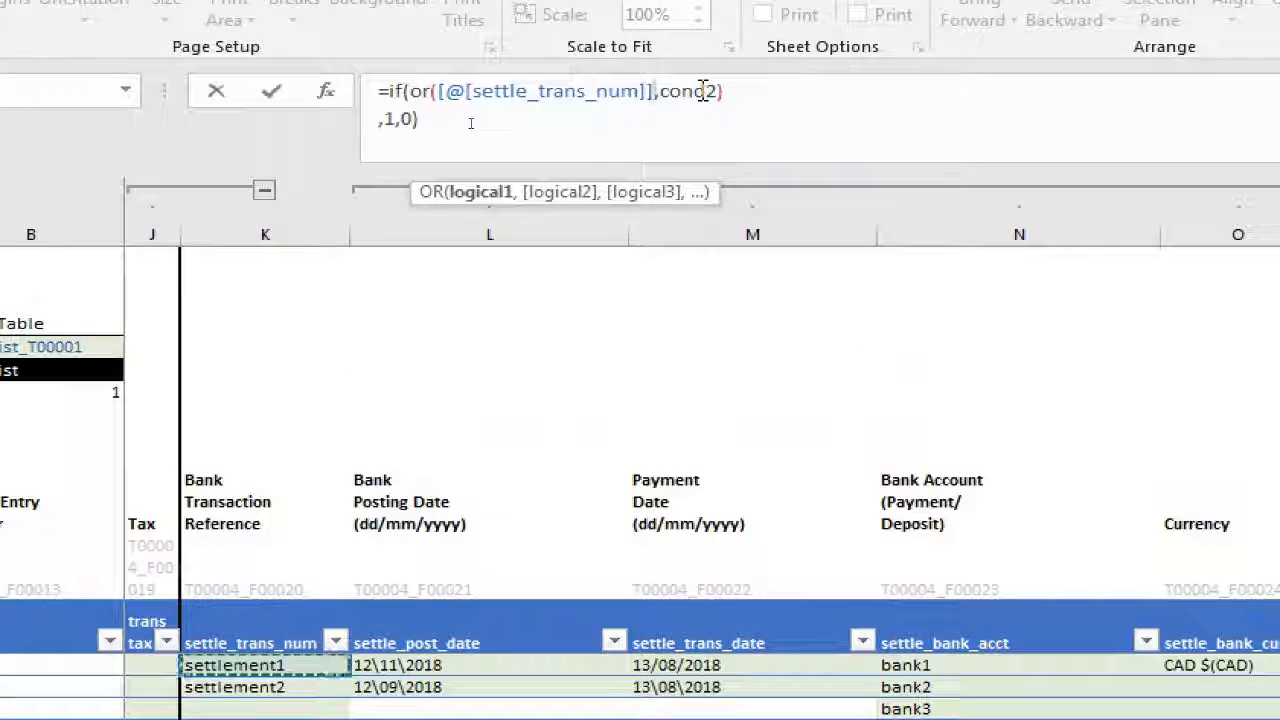
text(<>")
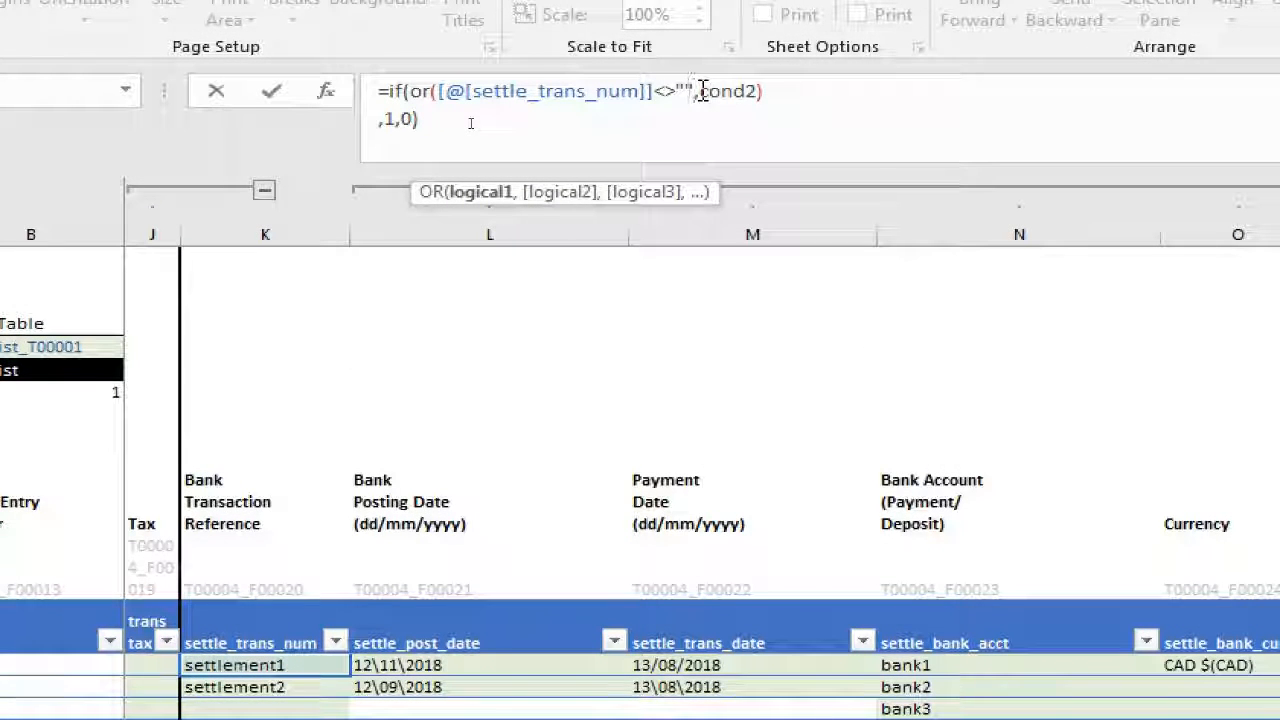
Wrap the settle_trans_num test in an AND function and move the cond2 placeholder onto its own line
text(and()
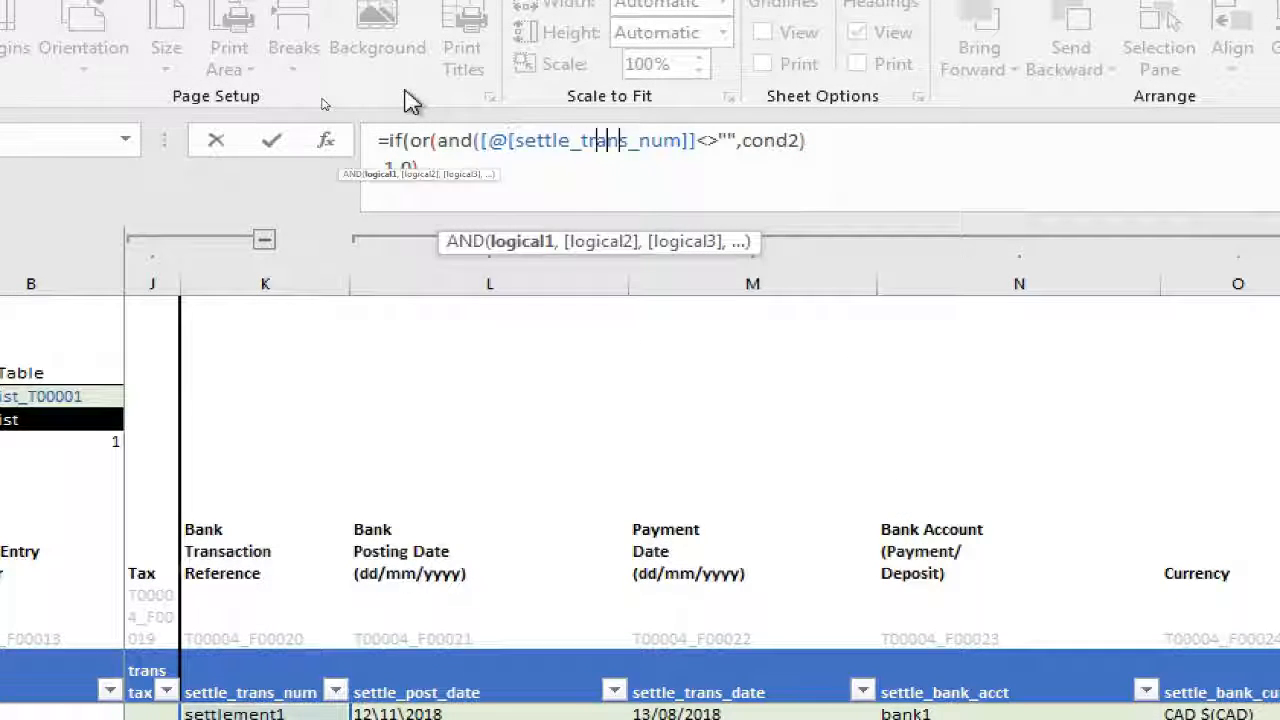
text())
key(alt+Return)
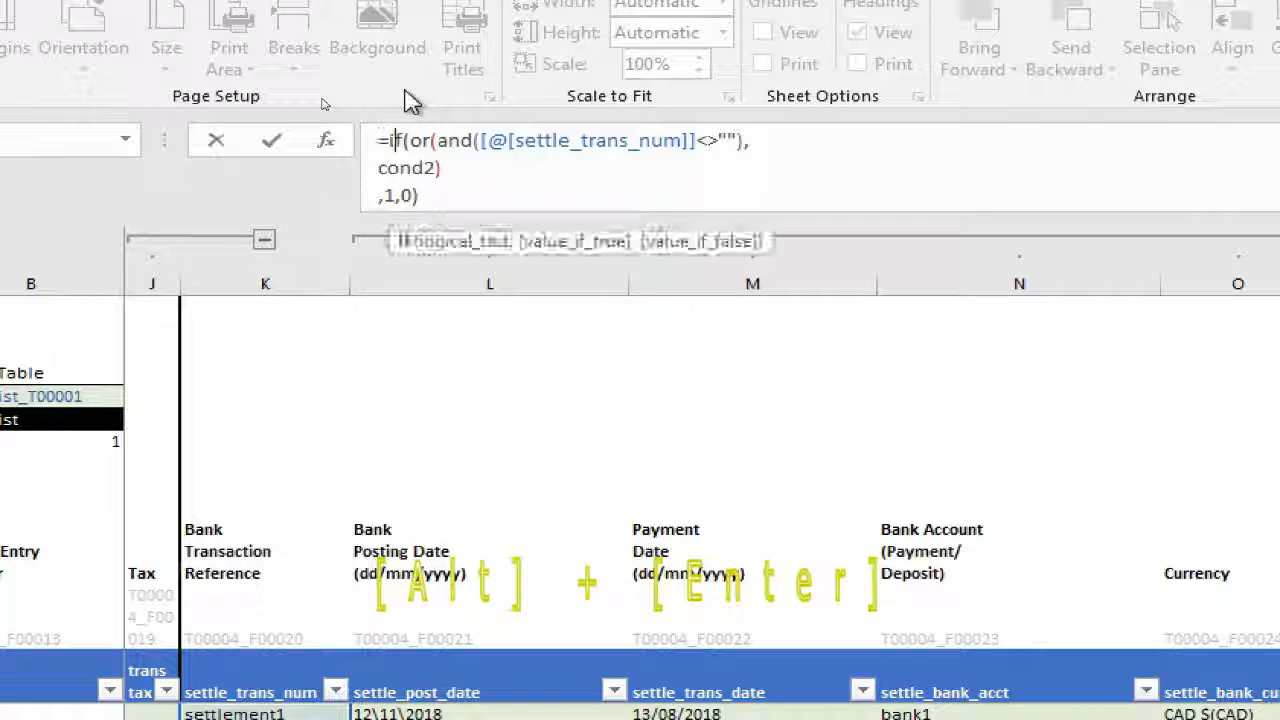
Add the blank test [@[settle_bank_acct]]="" as the AND function's second argument
key(Right)
key(Right)
key(Right)
key(Right)
key(Right)
key(Right)
key(Right)
key(Right)
key(Right)
key(Right)
key(Right)
key(Right)
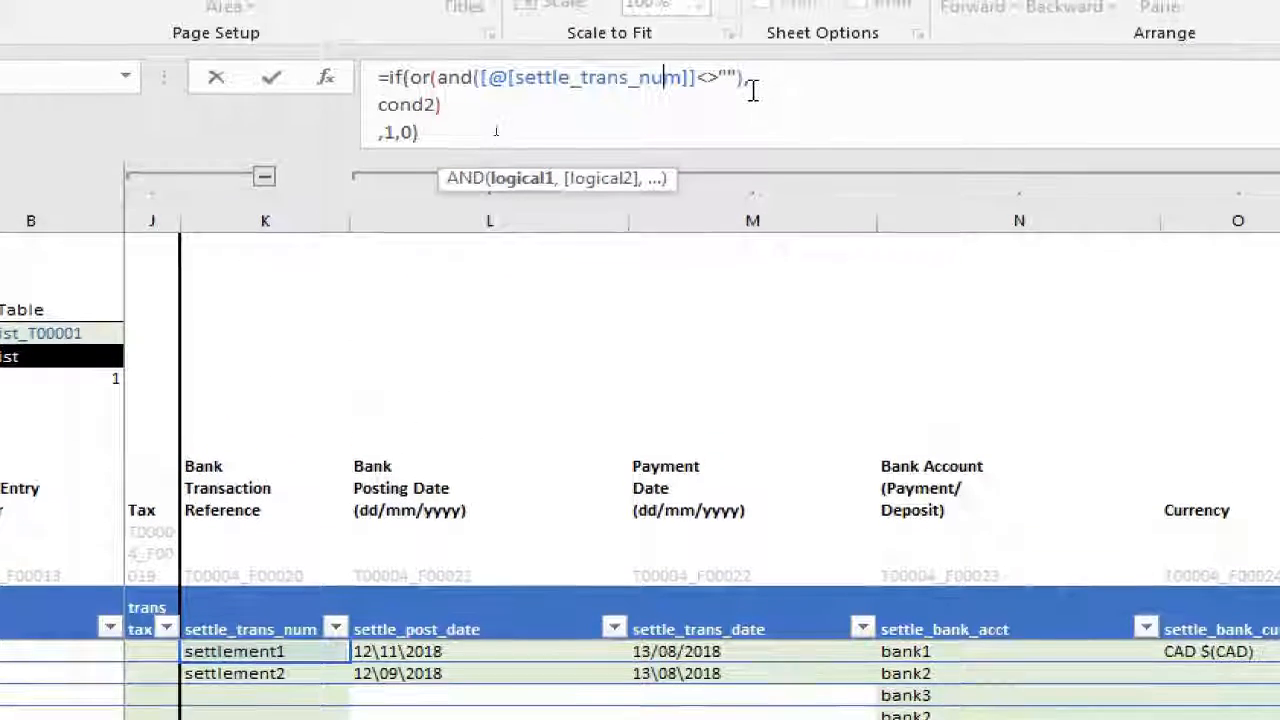
key(Right)
key(Right)
key(Right)
key(Right)
key(Right)
key(Right)
key(Right)
text(,)
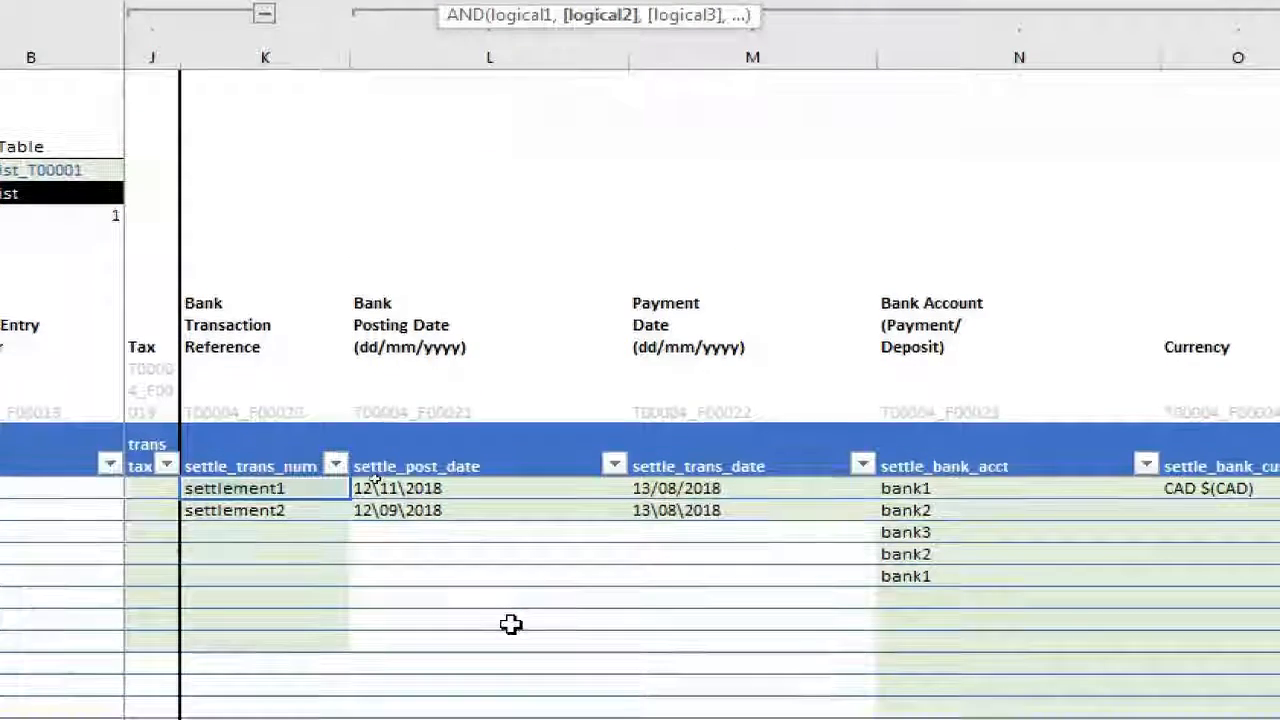
click(907, 488)
text(=)
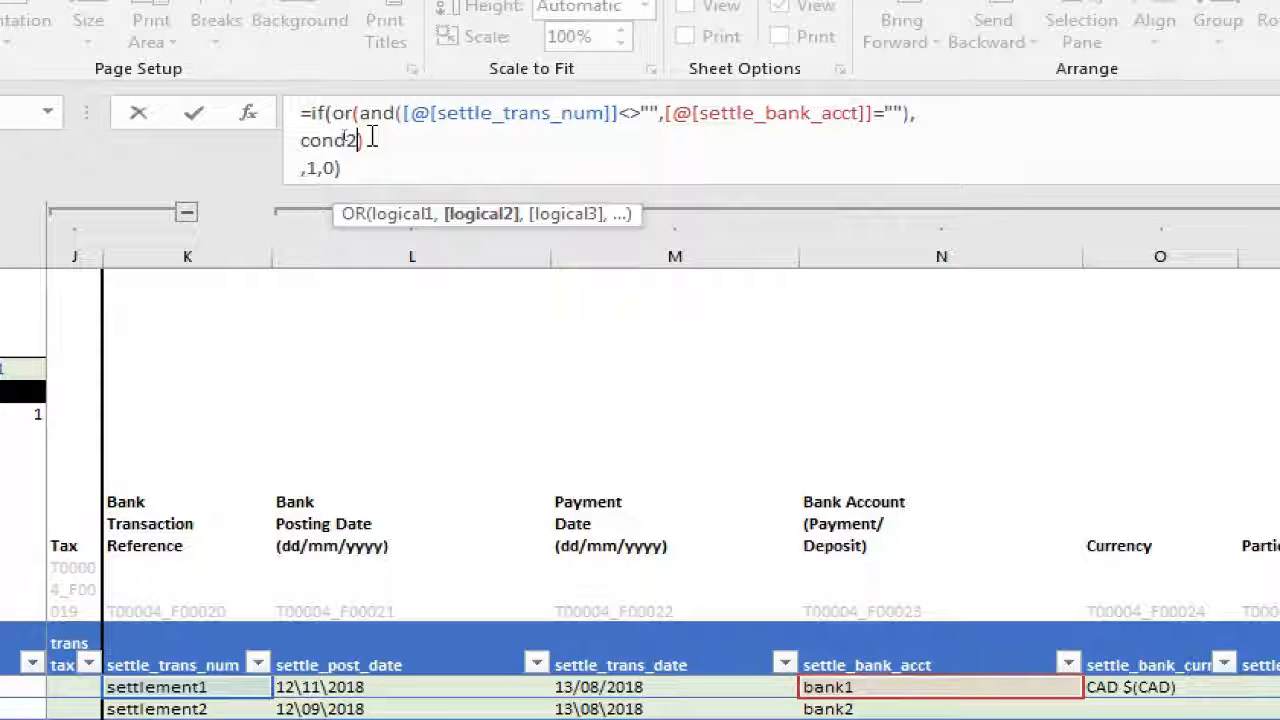
Replace the cond2 placeholder with a copy of the complete first AND expression on settle_trans_num and settle_bank_acct
key(BackSpace)
key(BackSpace)
key(BackSpace)
key(BackSpace)
key(BackSpace)
key(Right)
key(Right)
key(Right)
key(Right)
key(Right)
key(Right)
key(Right)
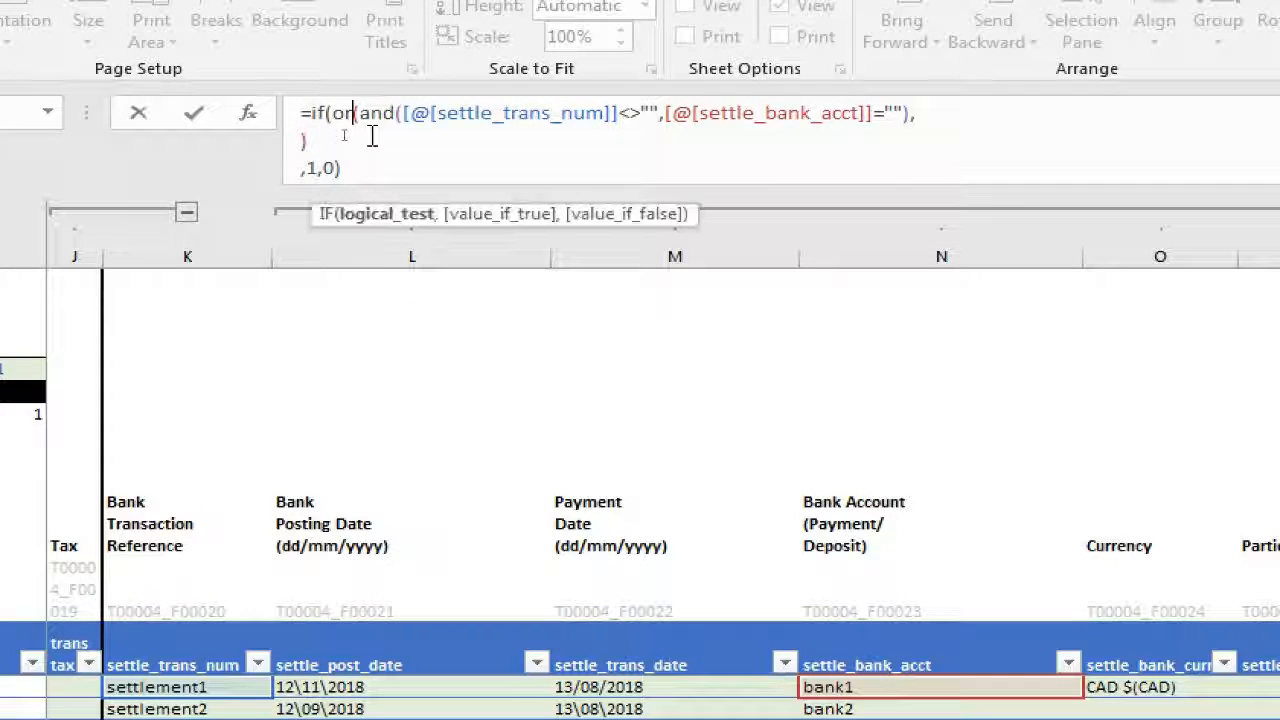
key(shift+End)
key(shift+Left)
key(ctrl+c)
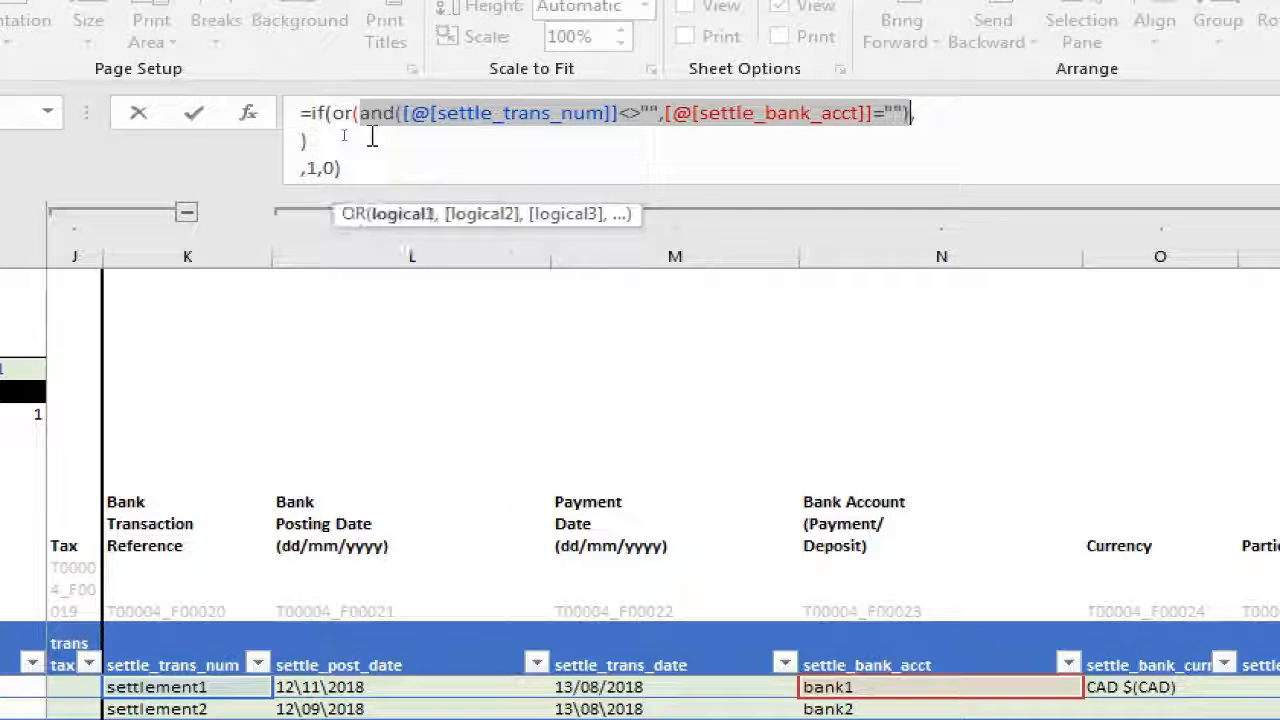
key(Right)
key(Right)
key(Right)
key(ctrl+v)
Change the copied AND's second test to [@[settle_bank_acct]]<>[@[trans_party]], enter the formula and save the workbook
key(Left)
key(Left)
key(Left)
key(Left)
key(Left)
key(Left)
key(Left)
key(Left)
key(Left)
key(Left)
key(Left)
key(Left)
key(Left)
key(Left)
key(Left)
key(Left)
key(Left)
key(Left)
key(Left)
key(Left)
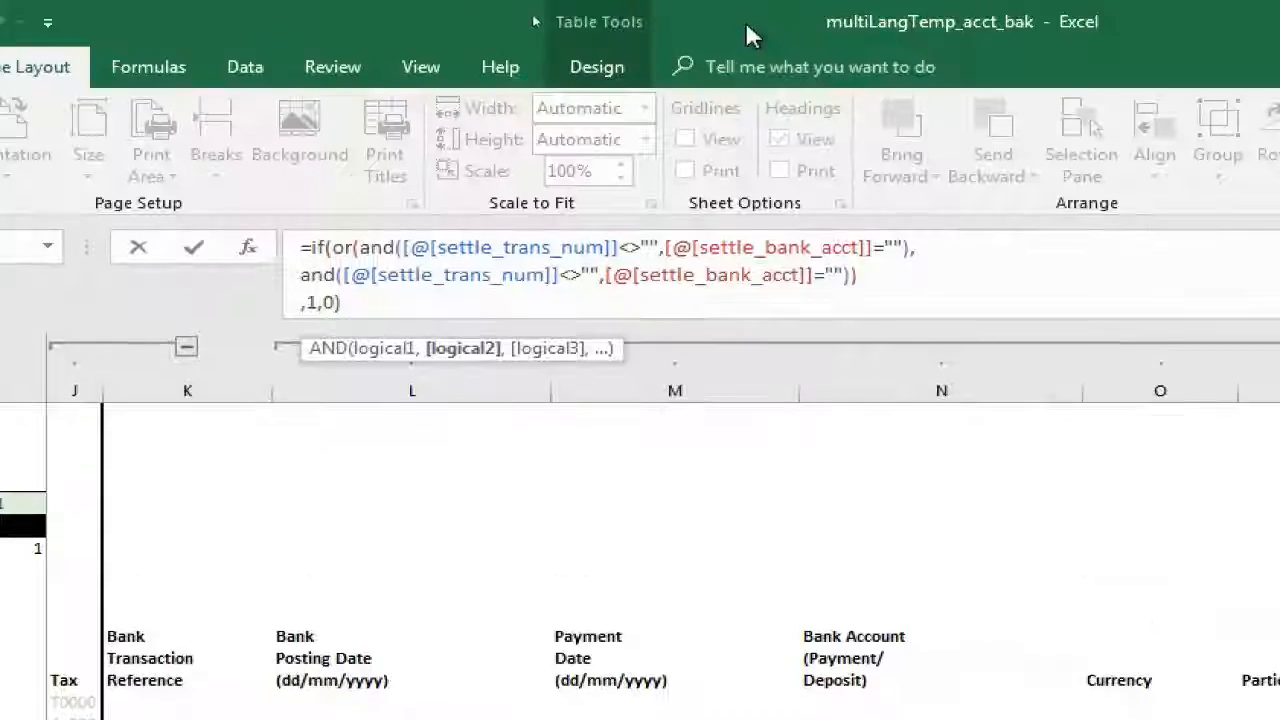
drag(842, 10, 814, 10)
text(<>)
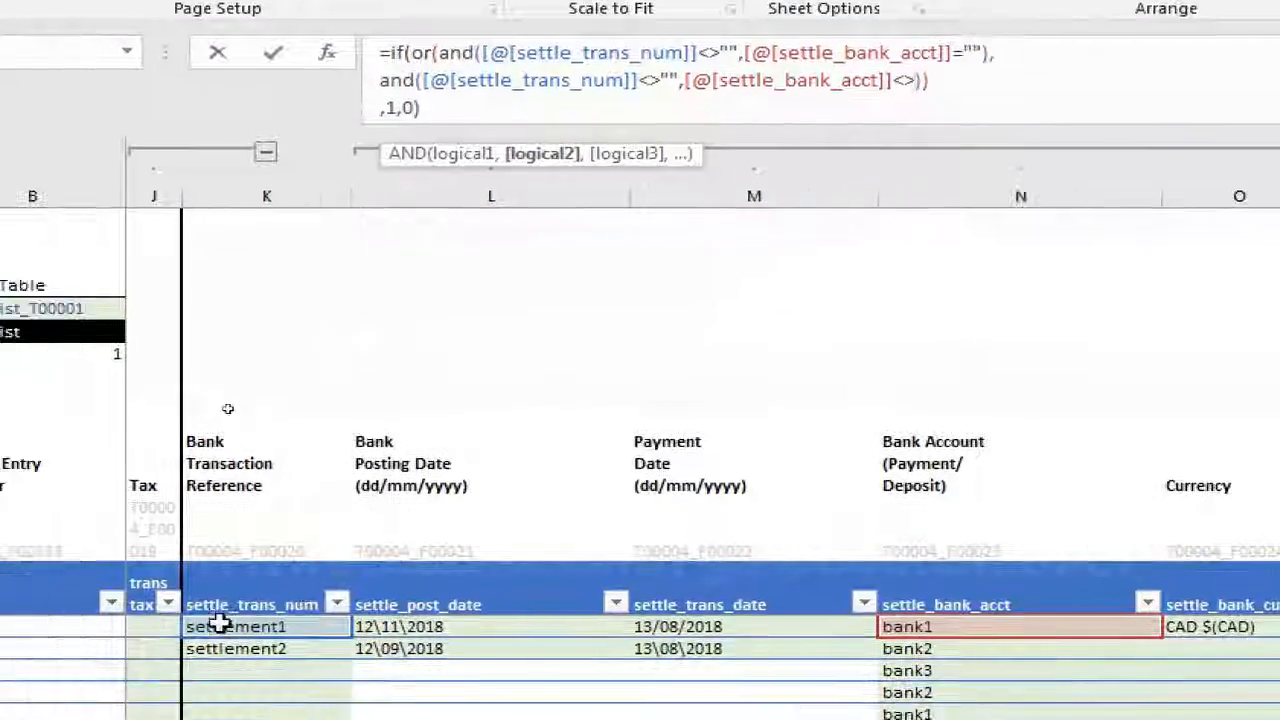
click(220, 624)
key(Left)
key(Left)
key(Left)
key(Left)
key(Left)
key(Left)
key(Left)
click(671, 627)
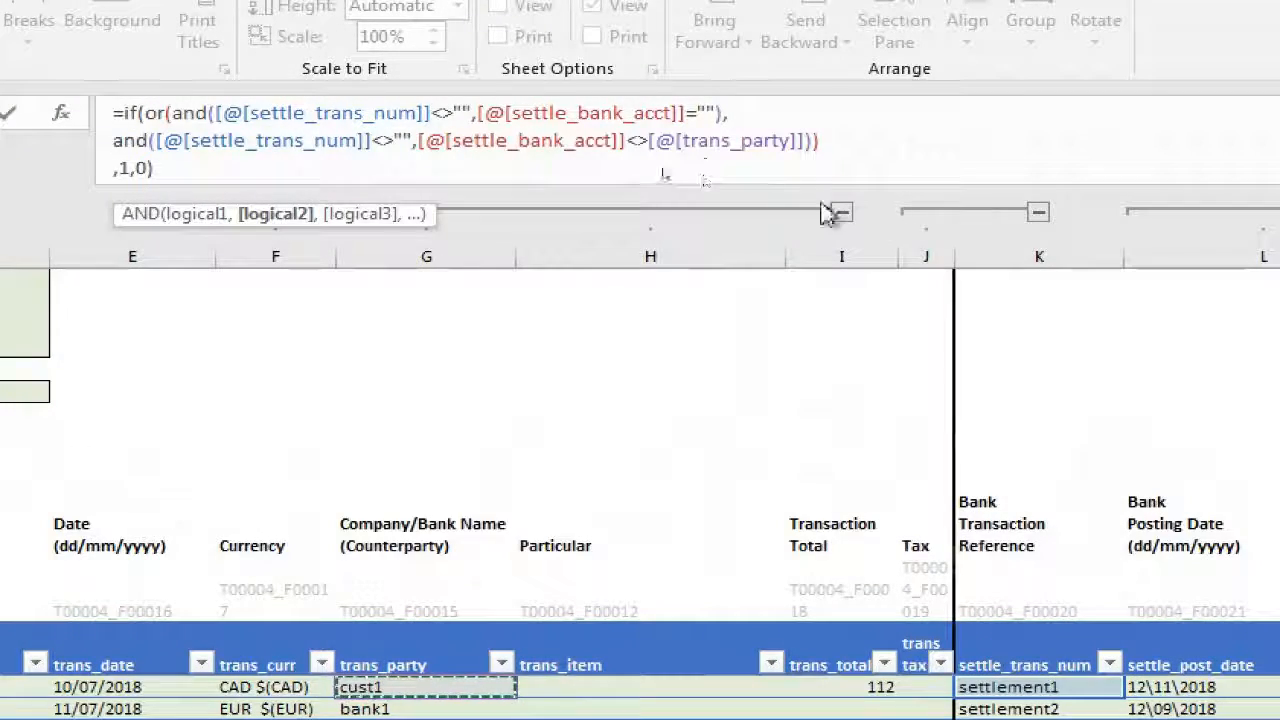
key(Return)
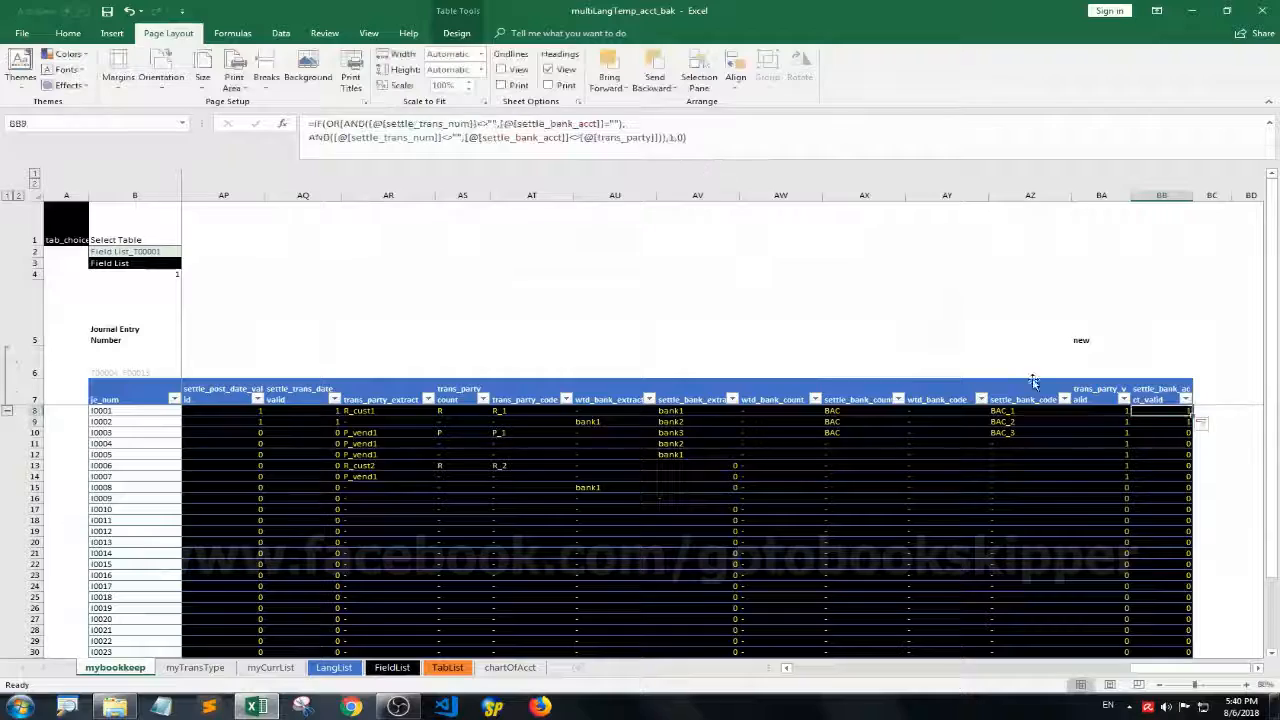
key(ctrl+s)
Open data validation for the first trans_party cell (G8) and allow Custom criteria
scroll(1057, 434, left, 13)
click(514, 434)
key(Up)
key(Up)
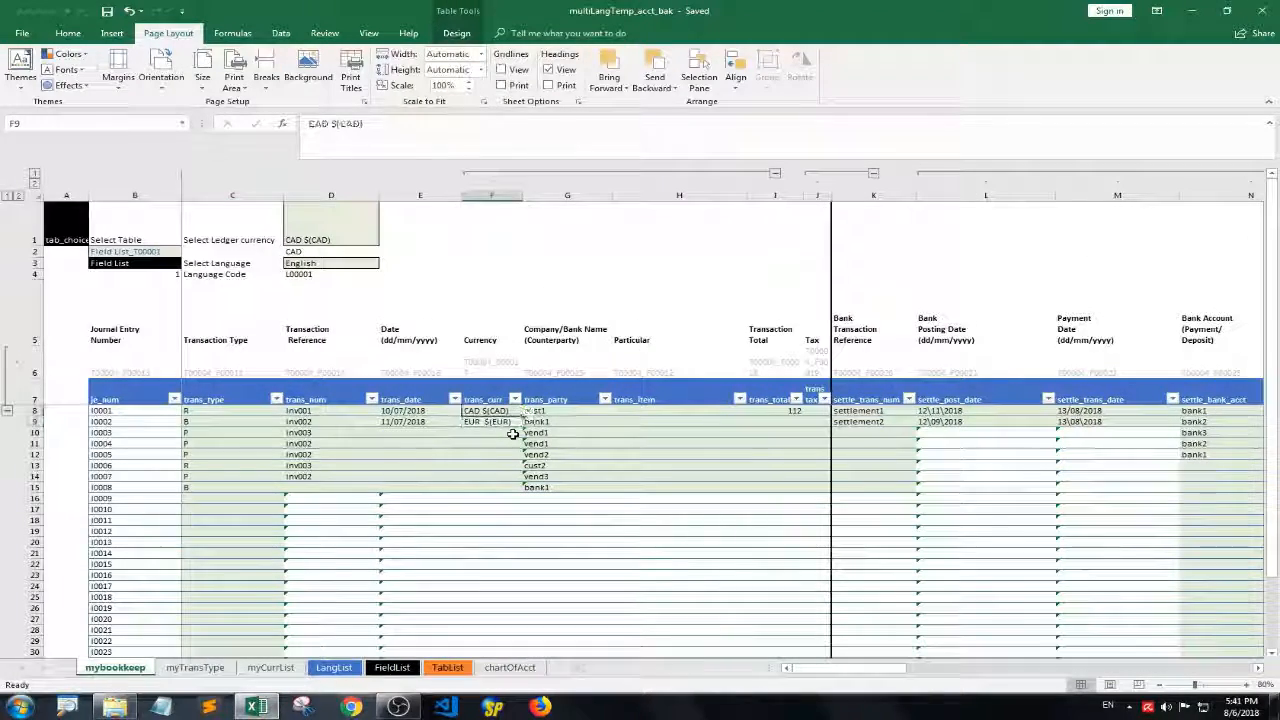
key(Right)
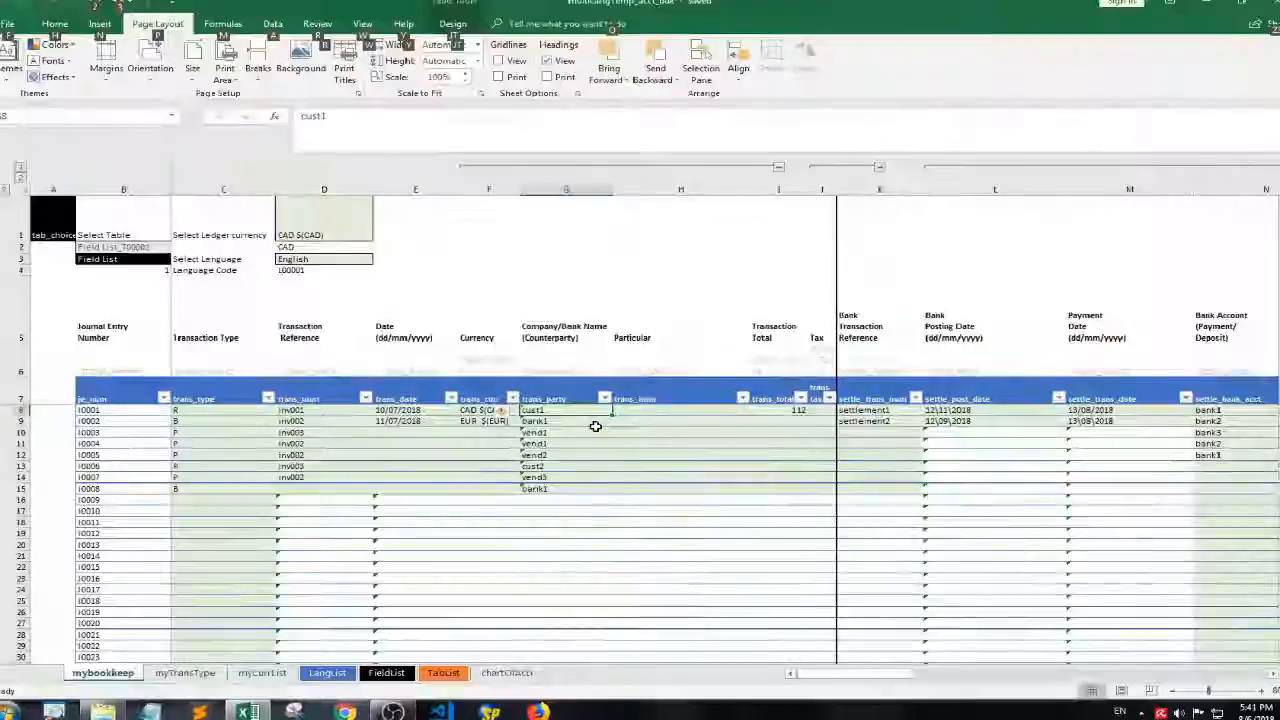
key(alt+d)
key(l)
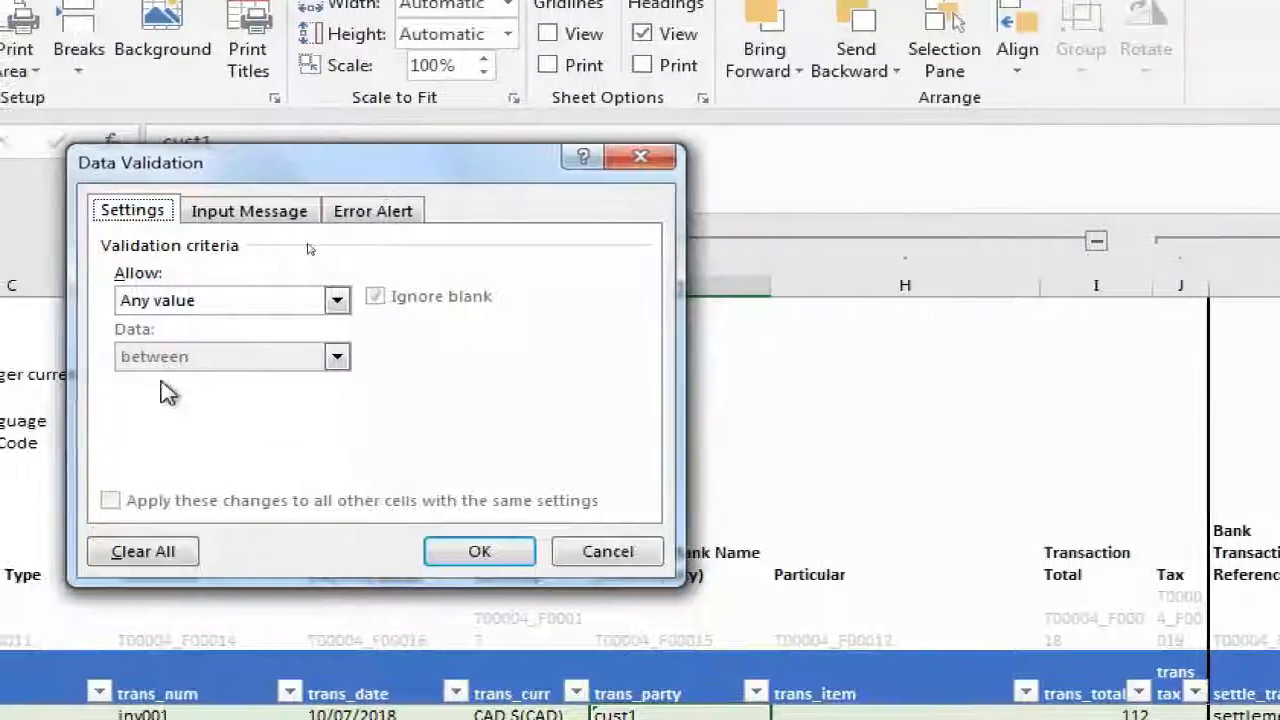
click(214, 300)
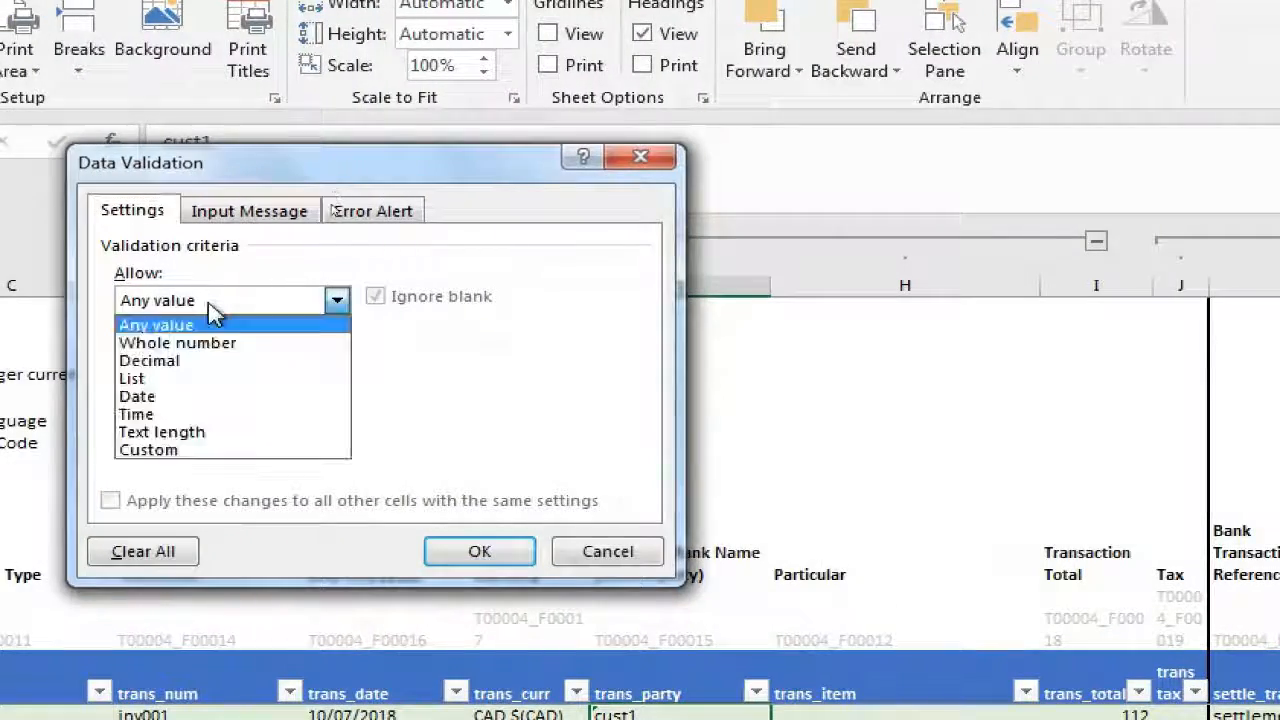
click(170, 451)
Set the custom validation formula to =BA8=1, referencing the first trans_party_valid cell, and apply it
key(Right)
key(Right)
key(Right)
key(Right)
key(Right)
key(Right)
key(Right)
key(Right)
key(Right)
key(Right)
key(Right)
key(Right)
key(Right)
key(Right)
key(Right)
key(Right)
key(Right)
key(Right)
key(Right)
key(Right)
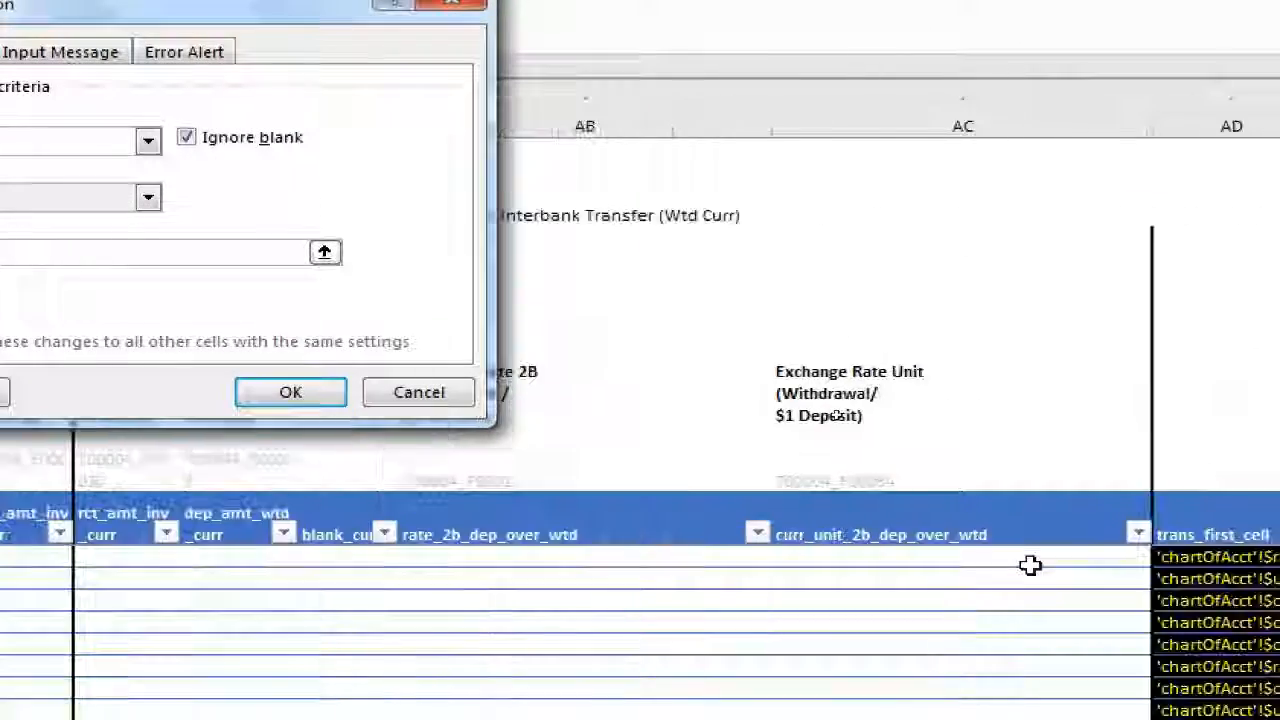
key(Right)
key(Right)
key(Right)
key(Right)
key(Right)
key(Right)
key(Right)
key(Right)
key(Right)
key(Right)
key(Right)
key(Right)
key(Right)
key(Right)
key(Right)
key(Right)
key(Right)
key(Right)
key(Right)
key(Right)
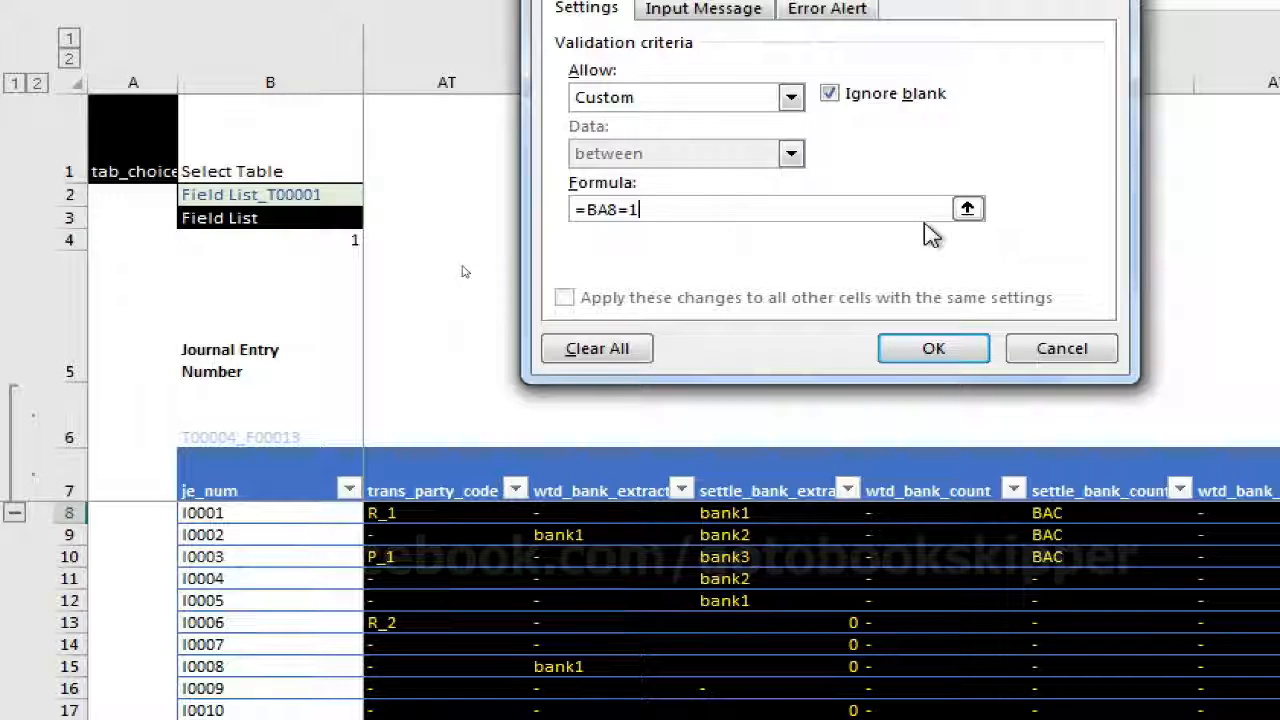
click(930, 345)
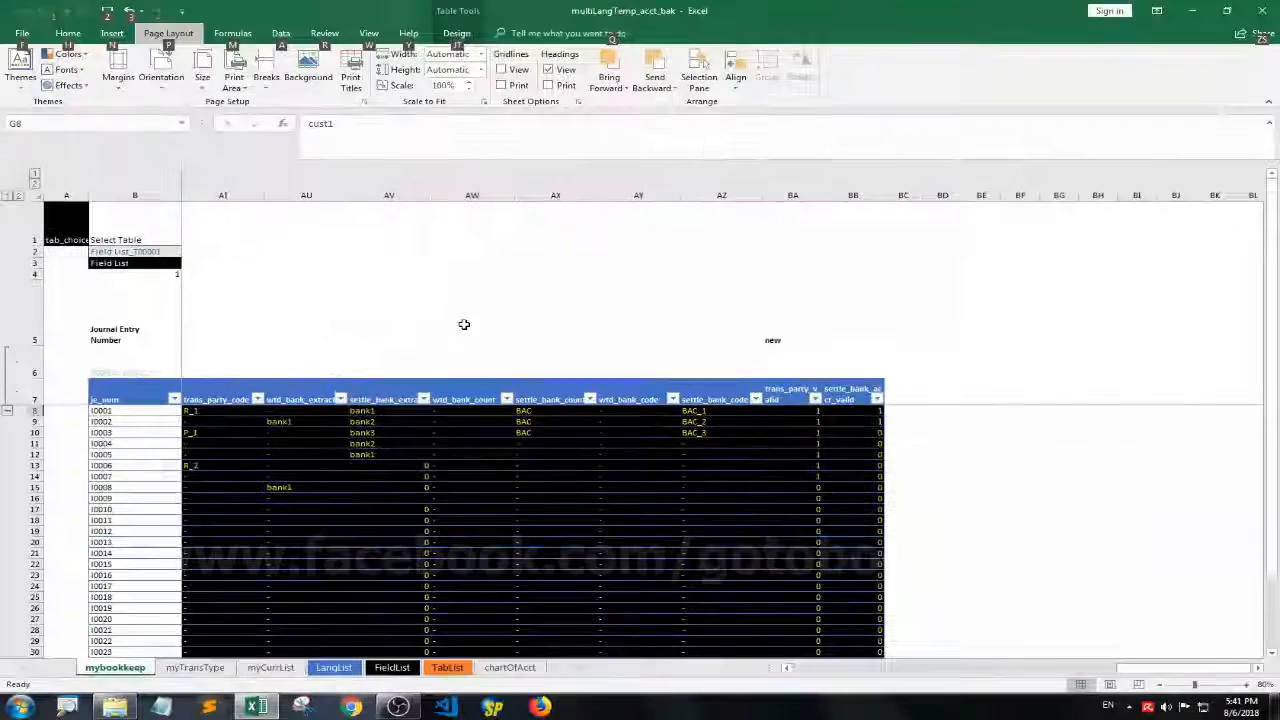
Copy the first trans_party cell (G8), which carries the new validation rule
key(alt+Page_Up)
key(alt+Page_Up)
key(alt+Page_Up)
key(Right)
key(Right)
key(Right)
key(Right)
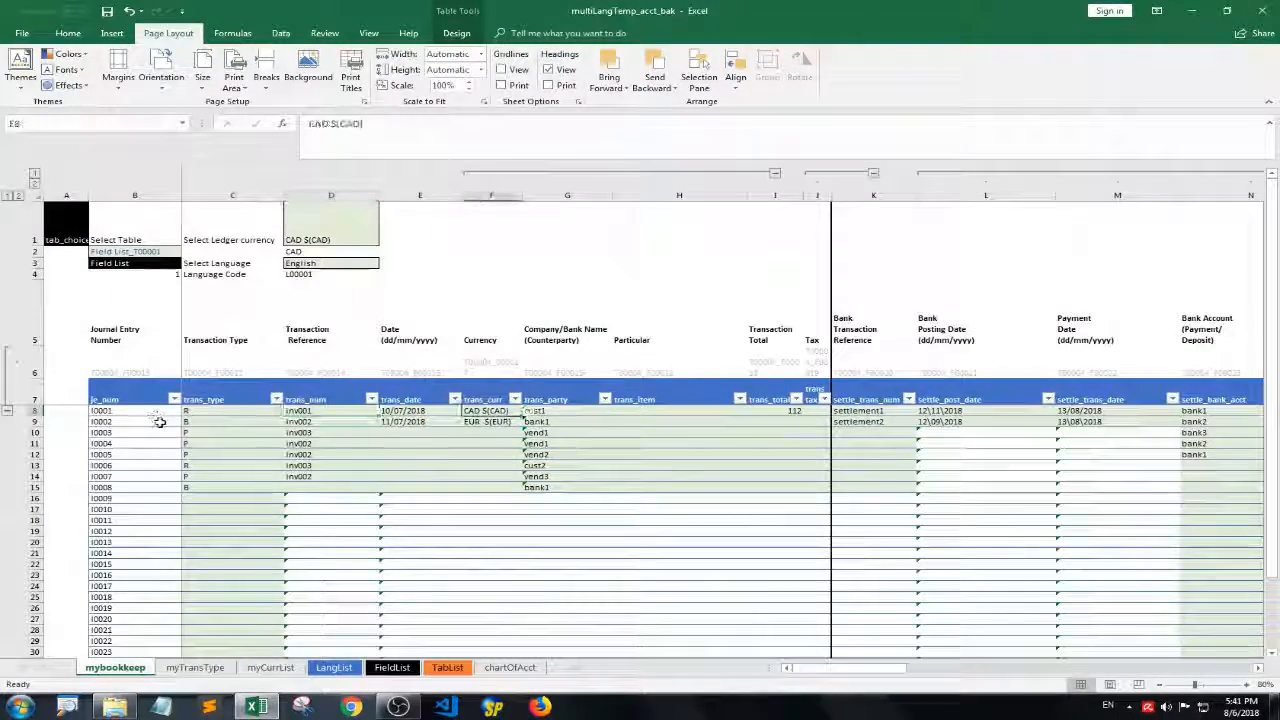
key(ctrl+c)
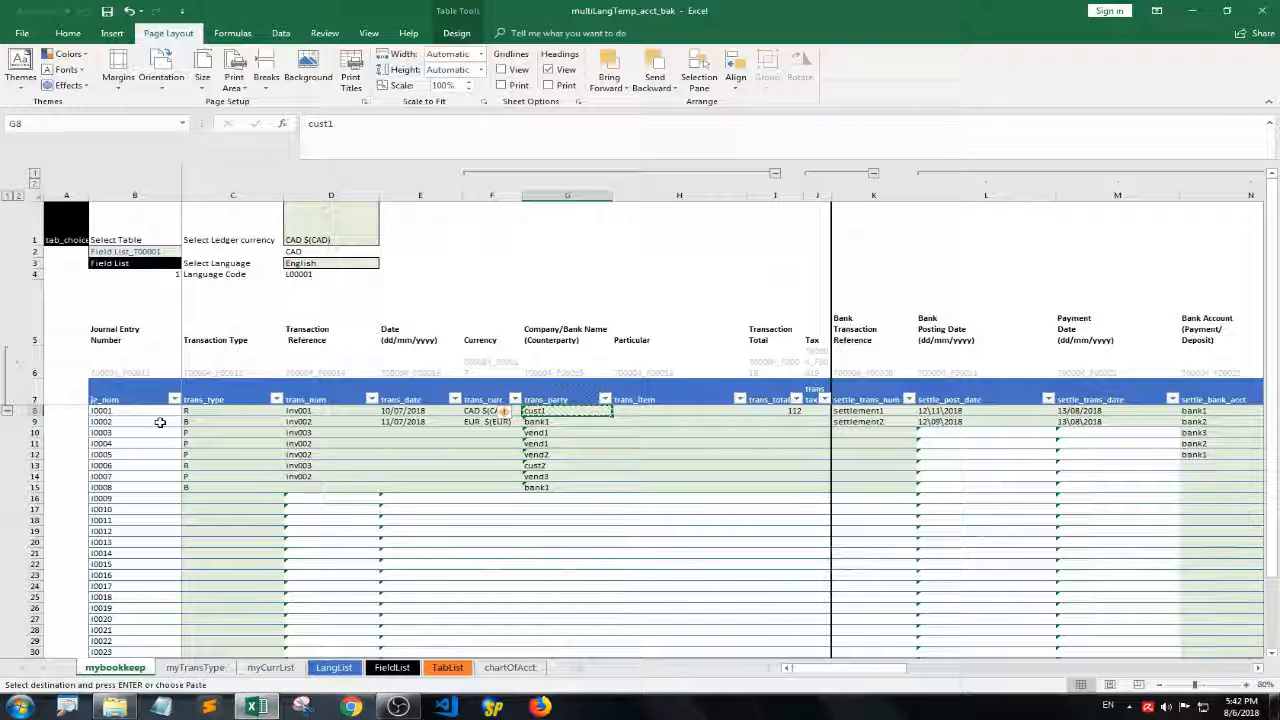
Paste only the validation from G8 onto the trans_party cells down the table
key(ctrl+shift+Down)
key(shift+Down)
key(shift+Down)
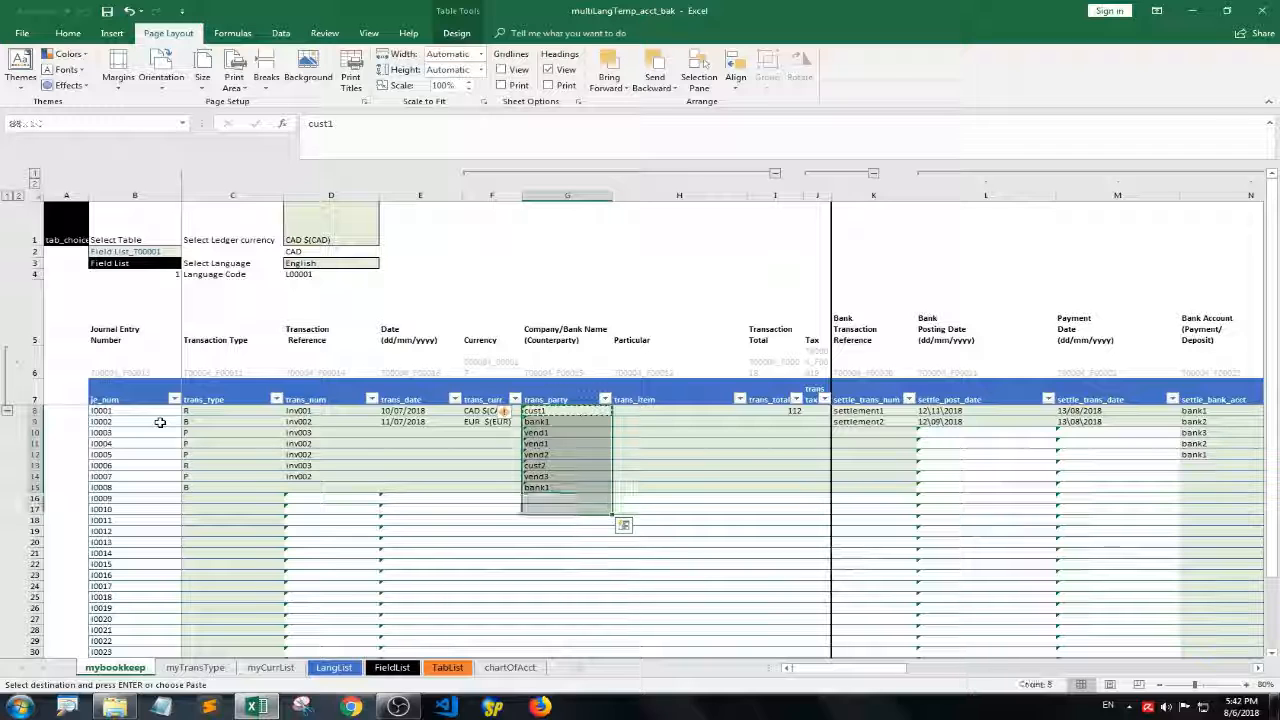
key(shift+Down)
key(shift+Down)
key(shift+Down)
key(shift+Down)
key(shift+Down)
key(shift+Down)
key(shift+Down)
key(shift+Down)
key(shift+Down)
key(shift+Down)
key(shift+Down)
key(shift+Down)
key(shift+Down)
key(shift+Down)
key(shift+Down)
key(shift+Down)
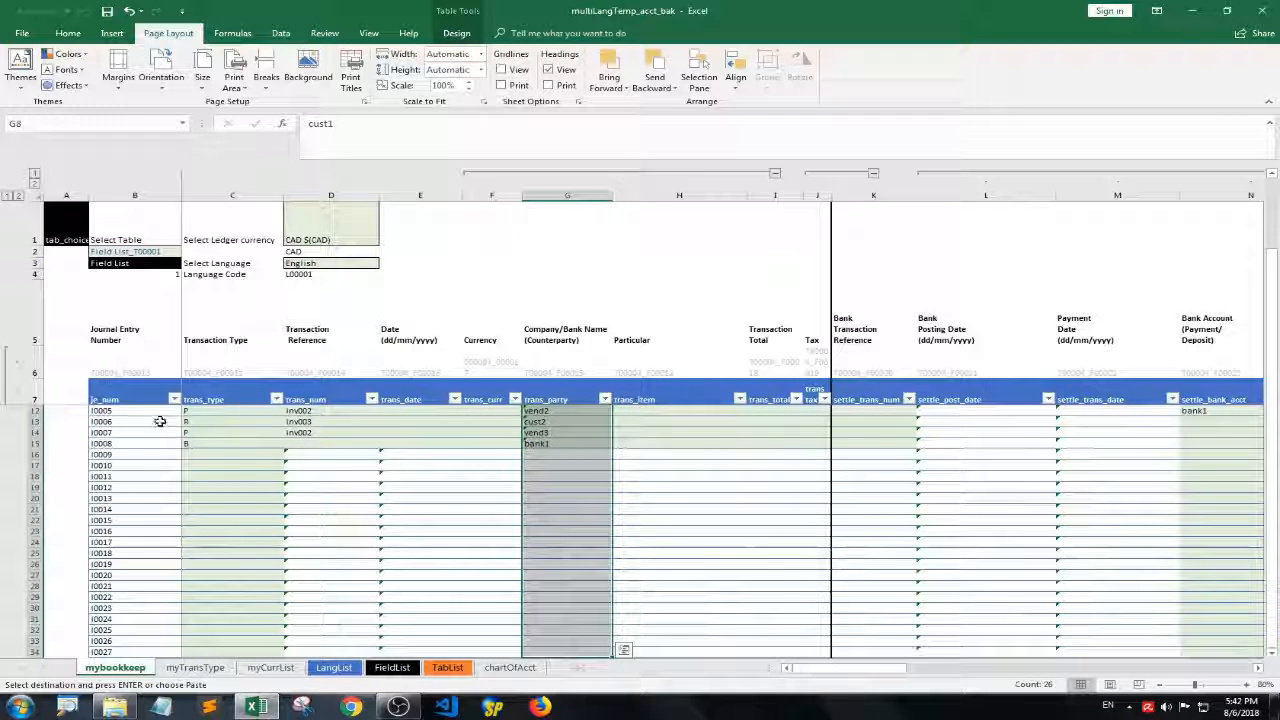
right_click(534, 496)
click(600, 258)
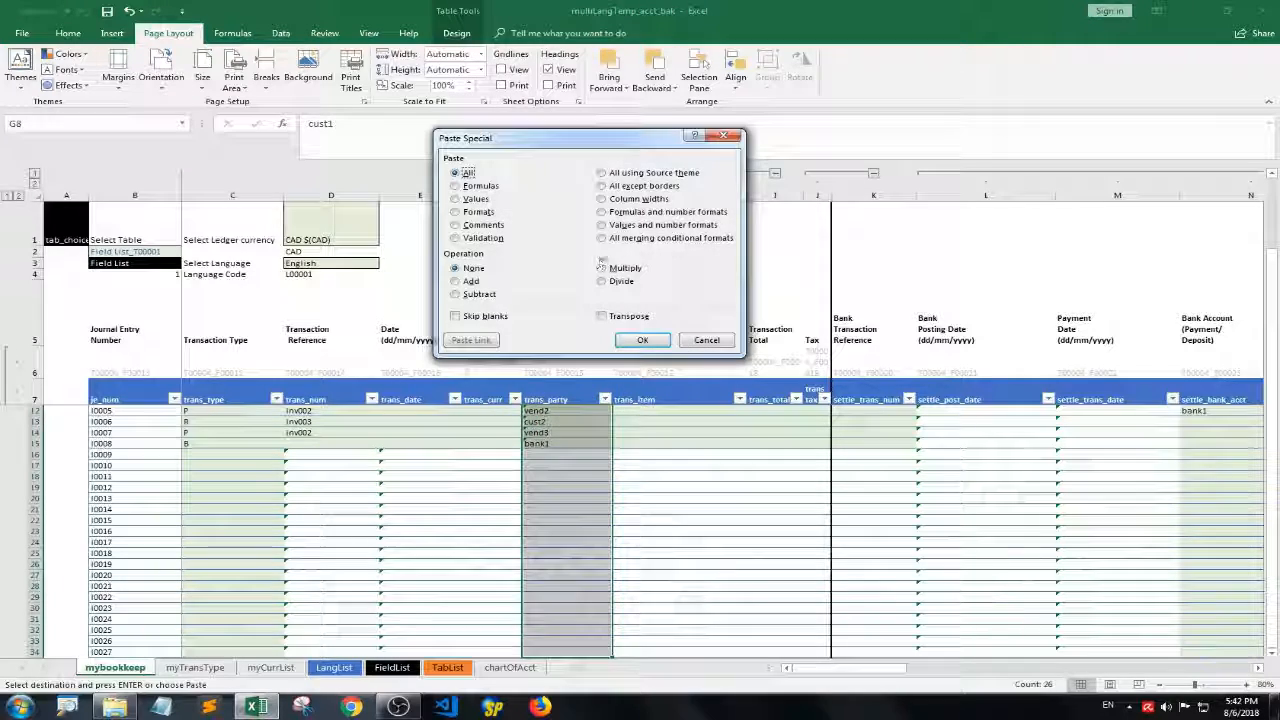
click(490, 239)
click(642, 340)
scroll(600, 350, up, 1)
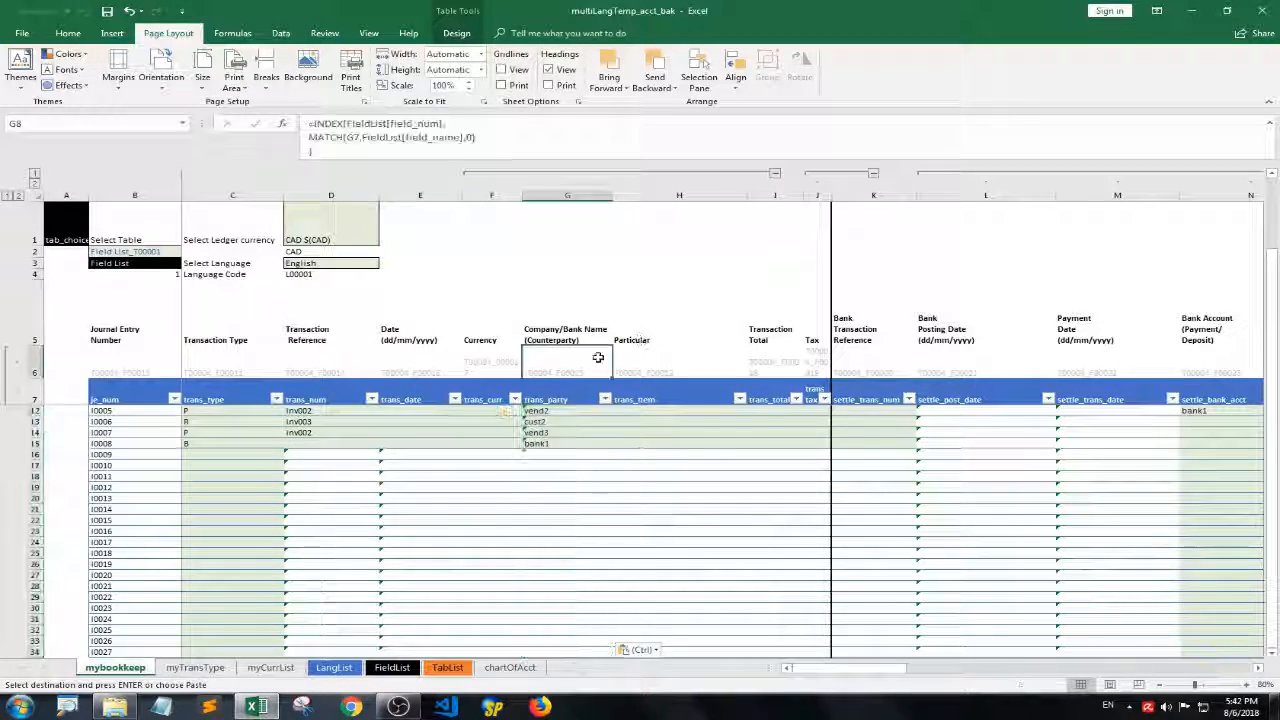
key(Escape)
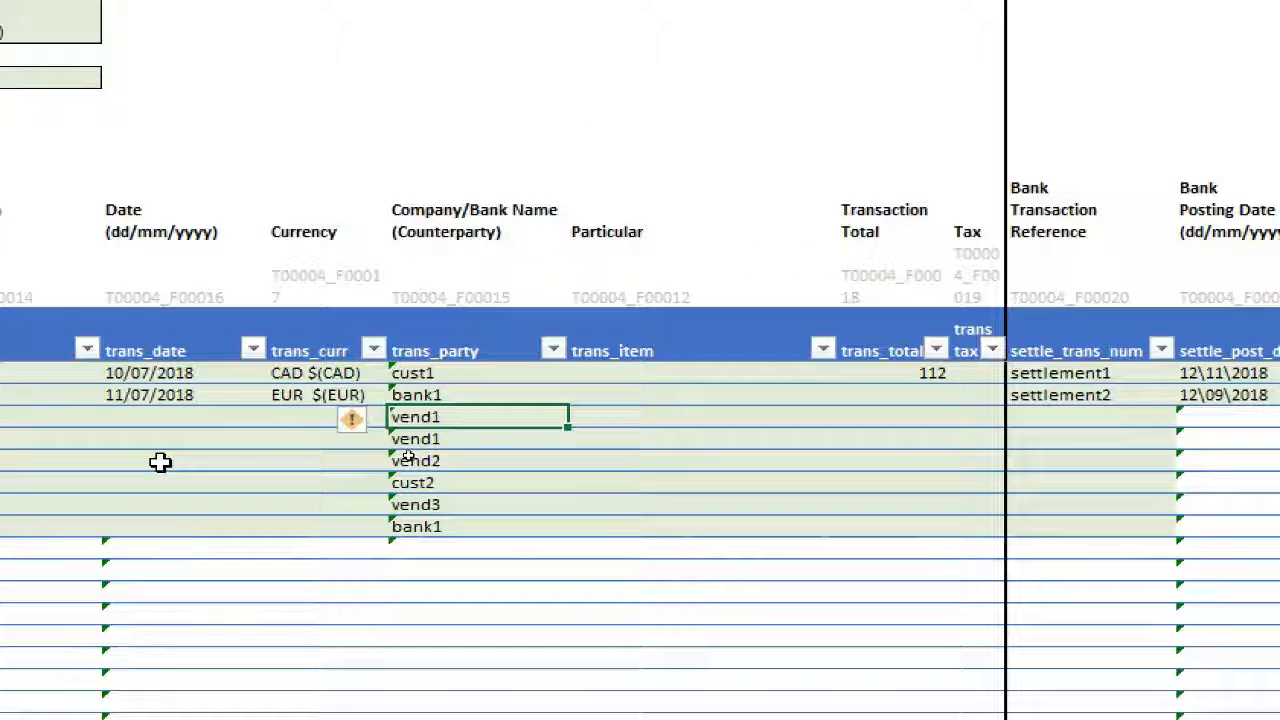
Test the validation in the third trans_party row by entering bank1, and try to replace it with bank3
double_click(481, 416)
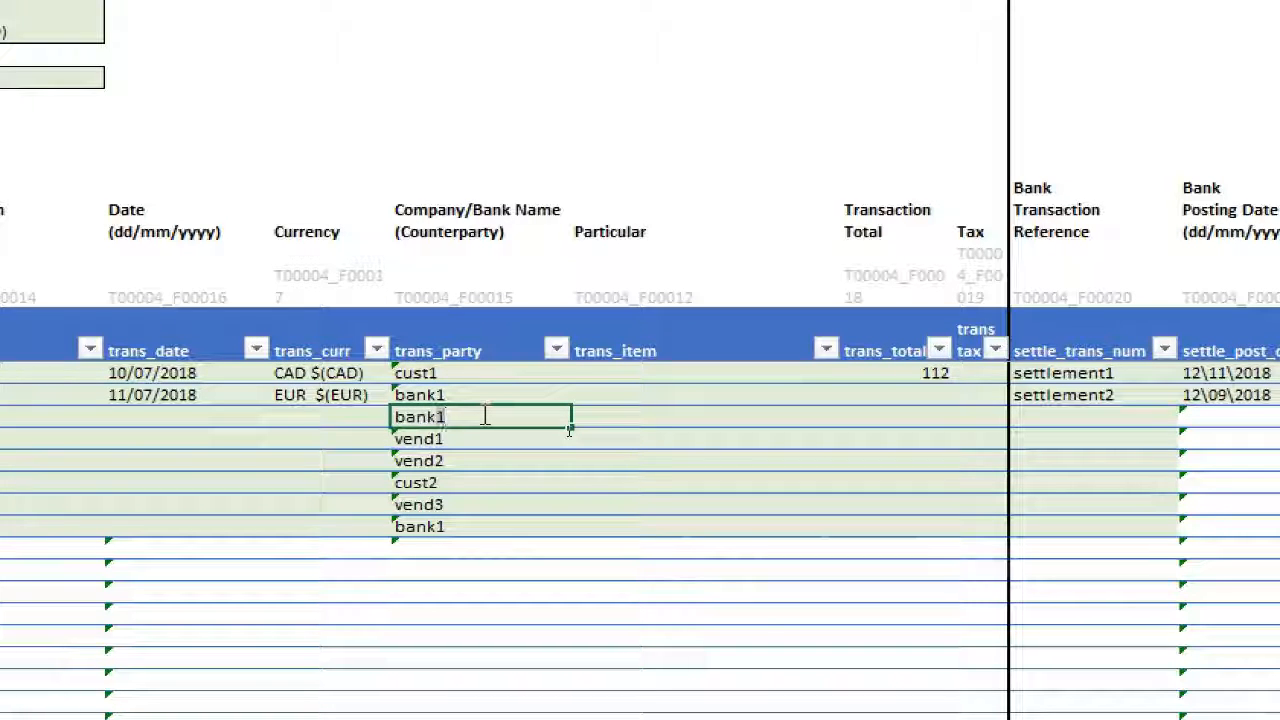
key(Return)
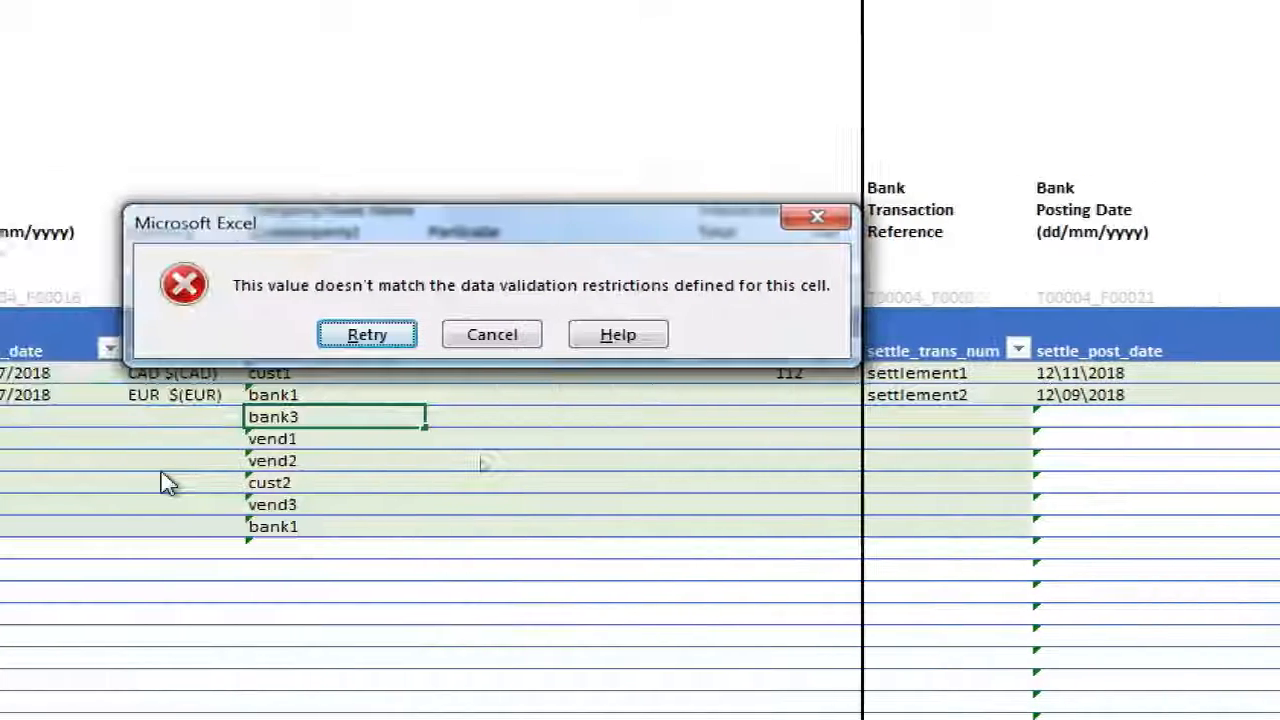
click(494, 336)
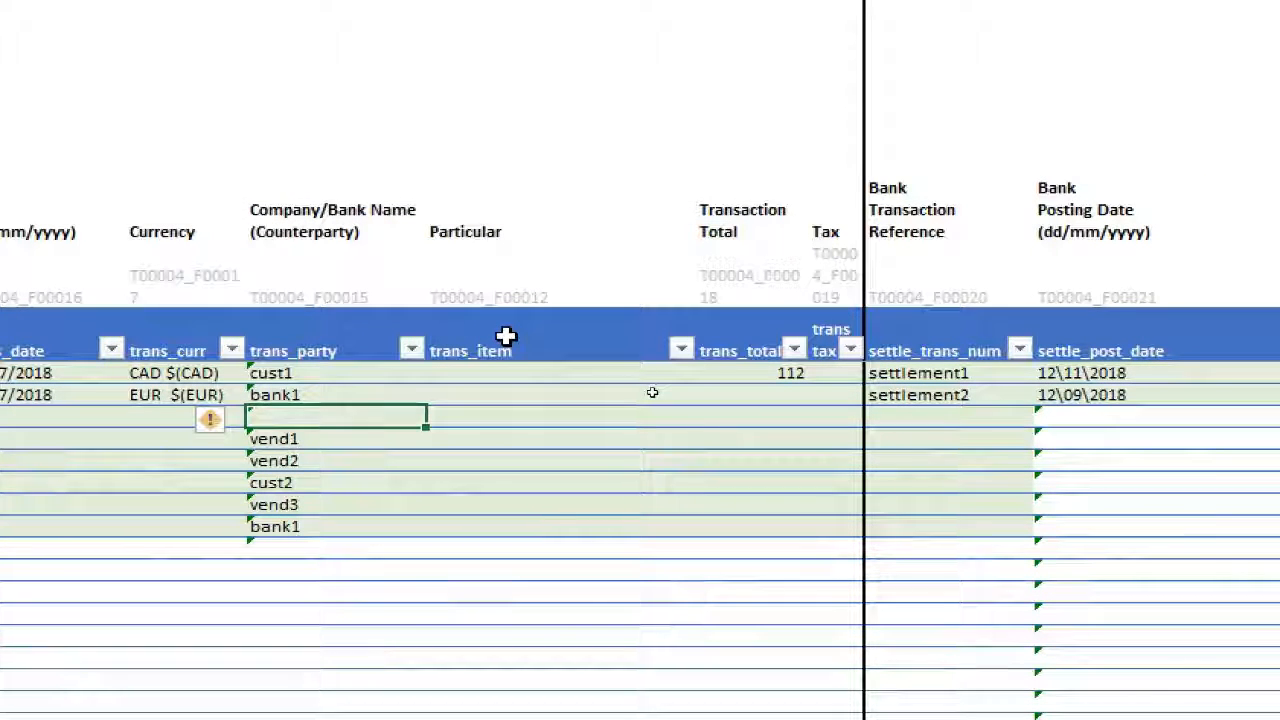
Open data validation for the first settle_bank_acct cell (N8) and allow Custom criteria
key(Tab)
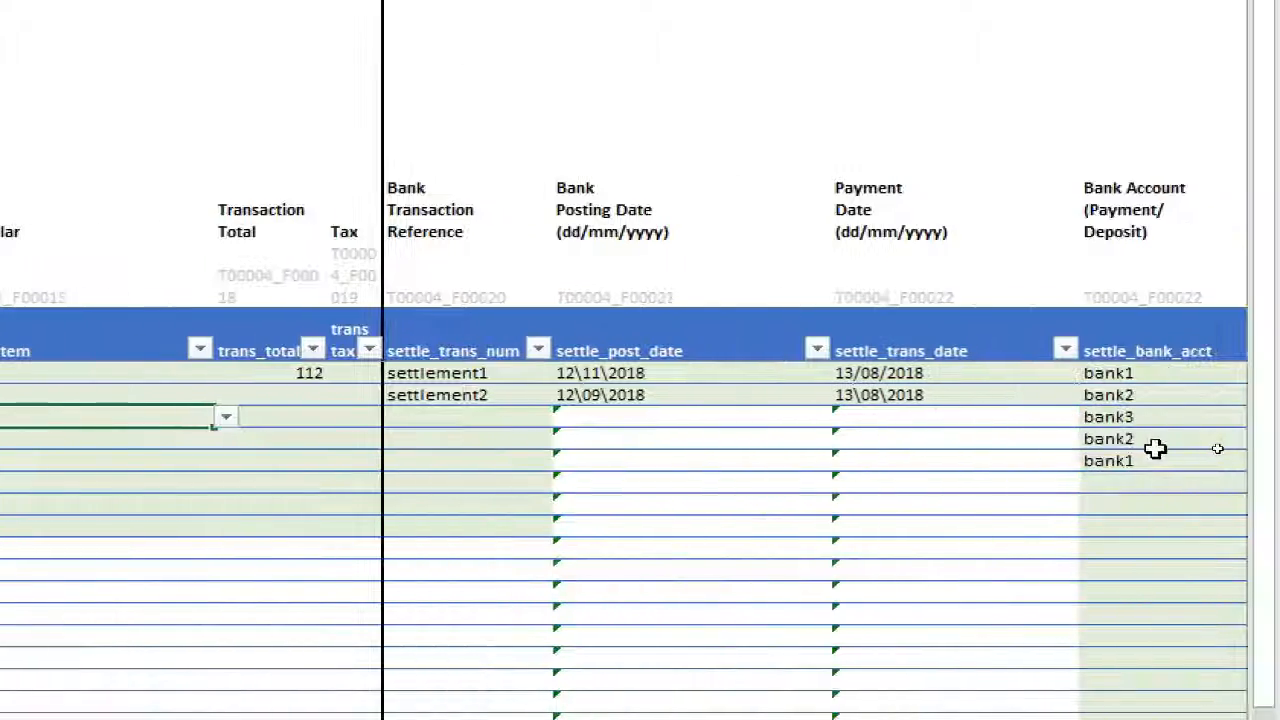
click(1278, 425)
key(Tab)
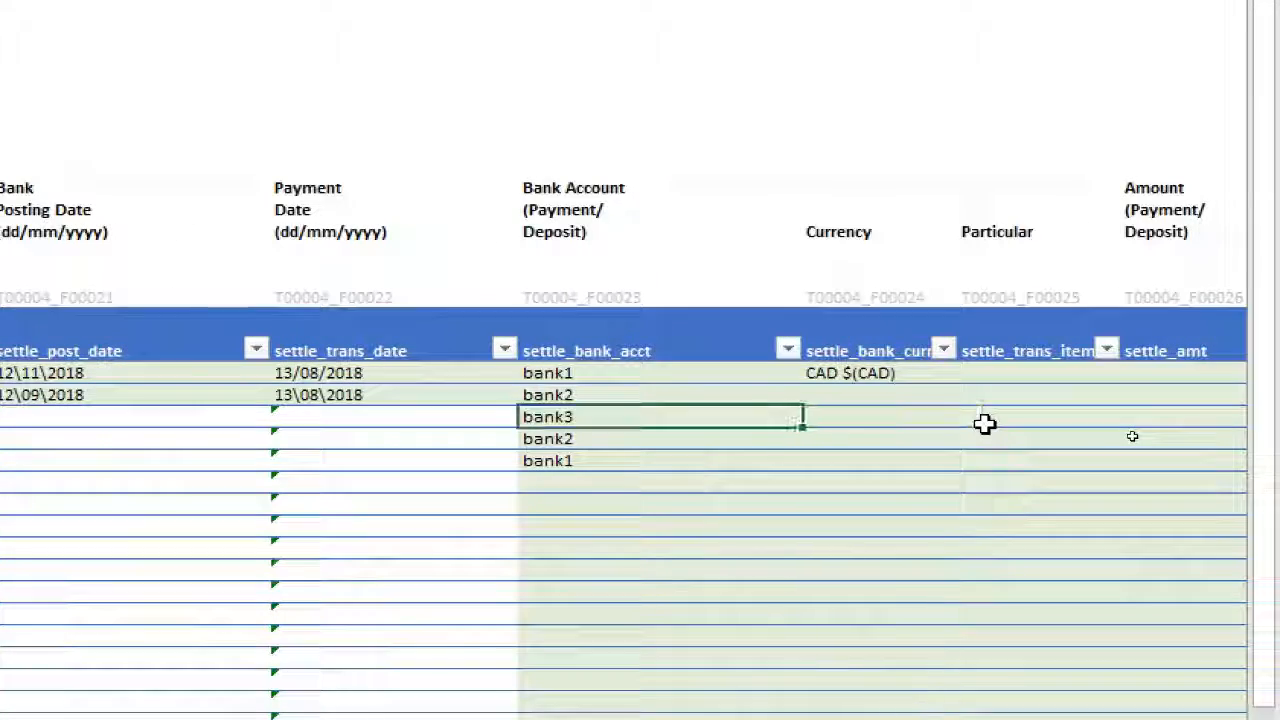
key(Up)
key(Up)
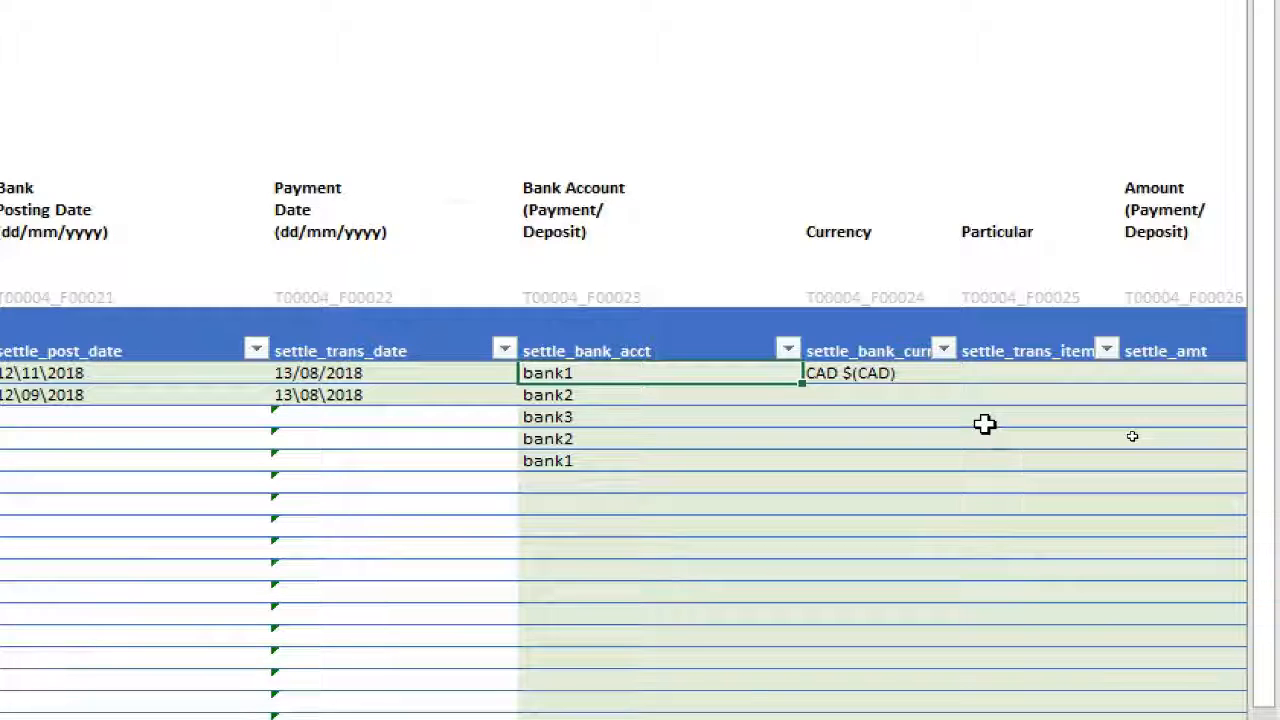
key(alt+a)
key(v)
key(v)
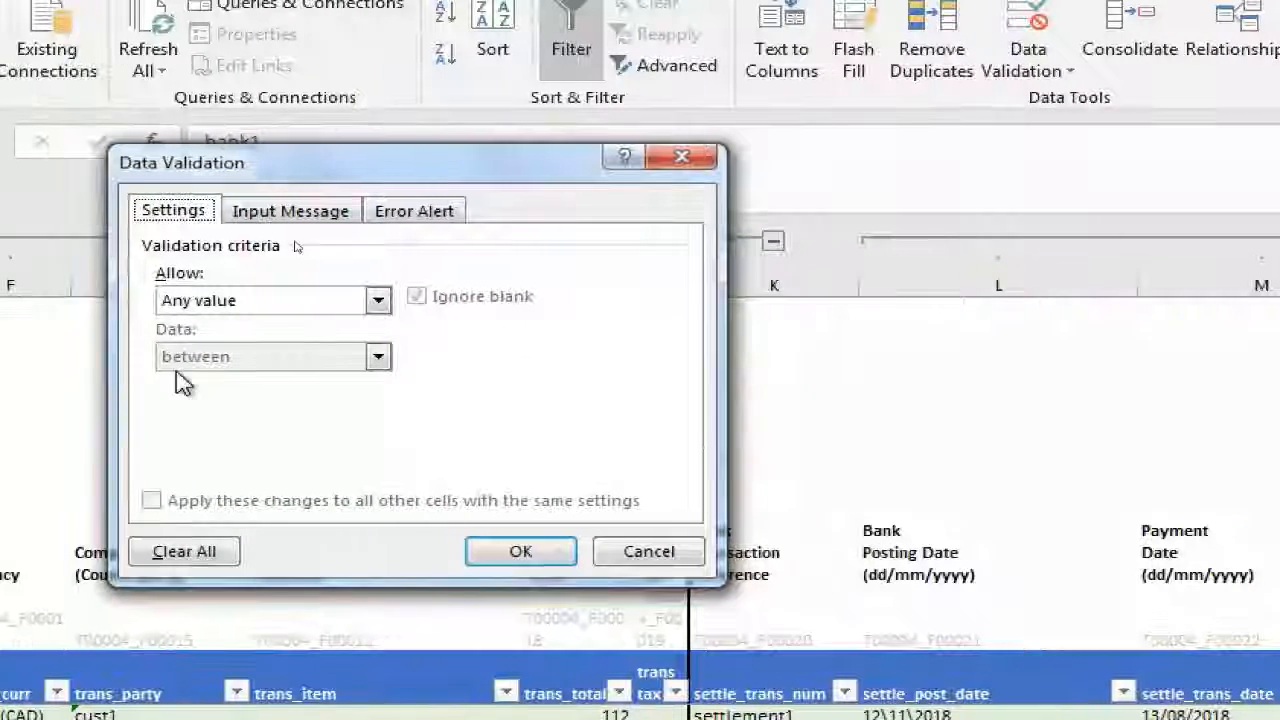
click(225, 300)
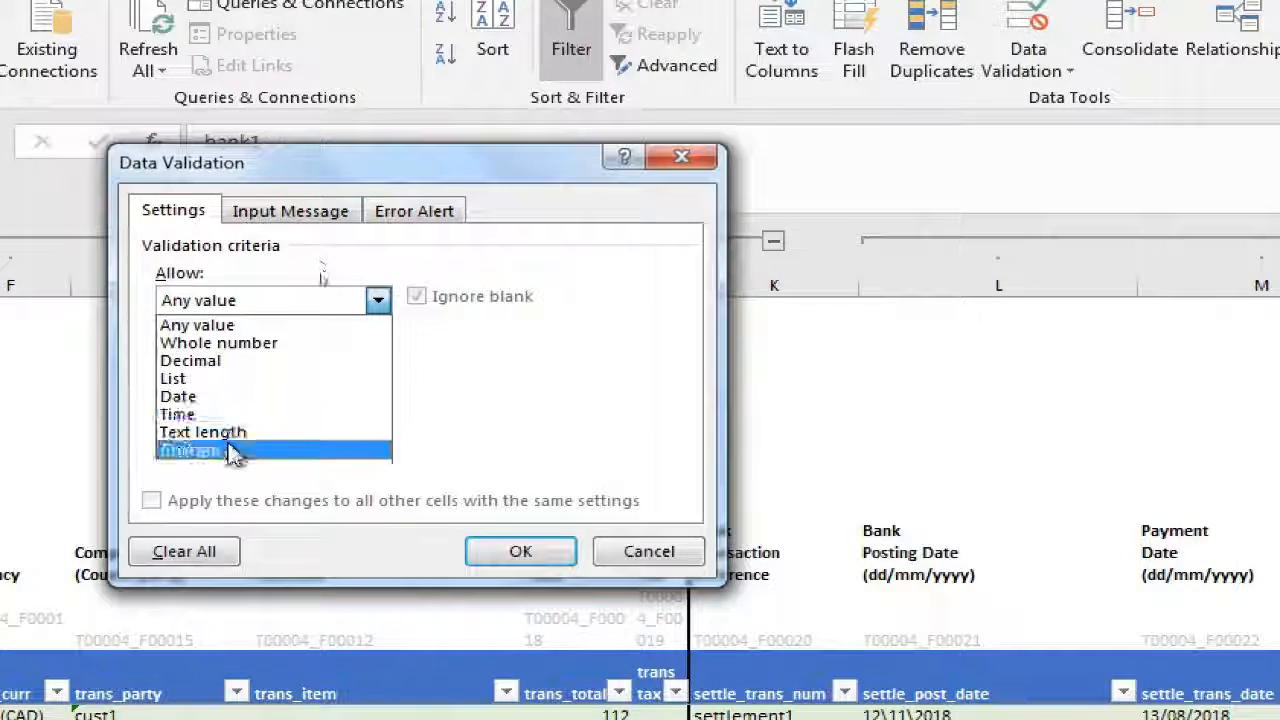
click(229, 451)
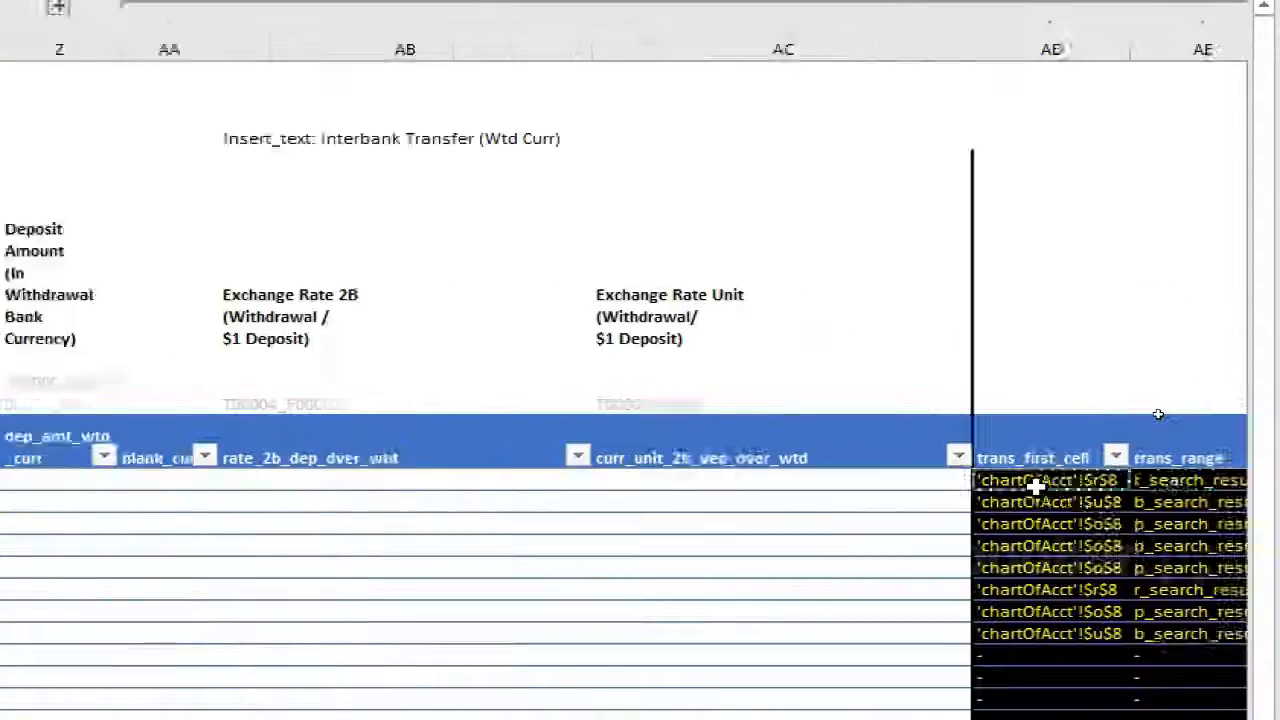
Set the custom validation formula to =BB8=1, referencing the first settle_bank_acct_valid cell, and apply it
key(Right)
key(Right)
key(Right)
key(Right)
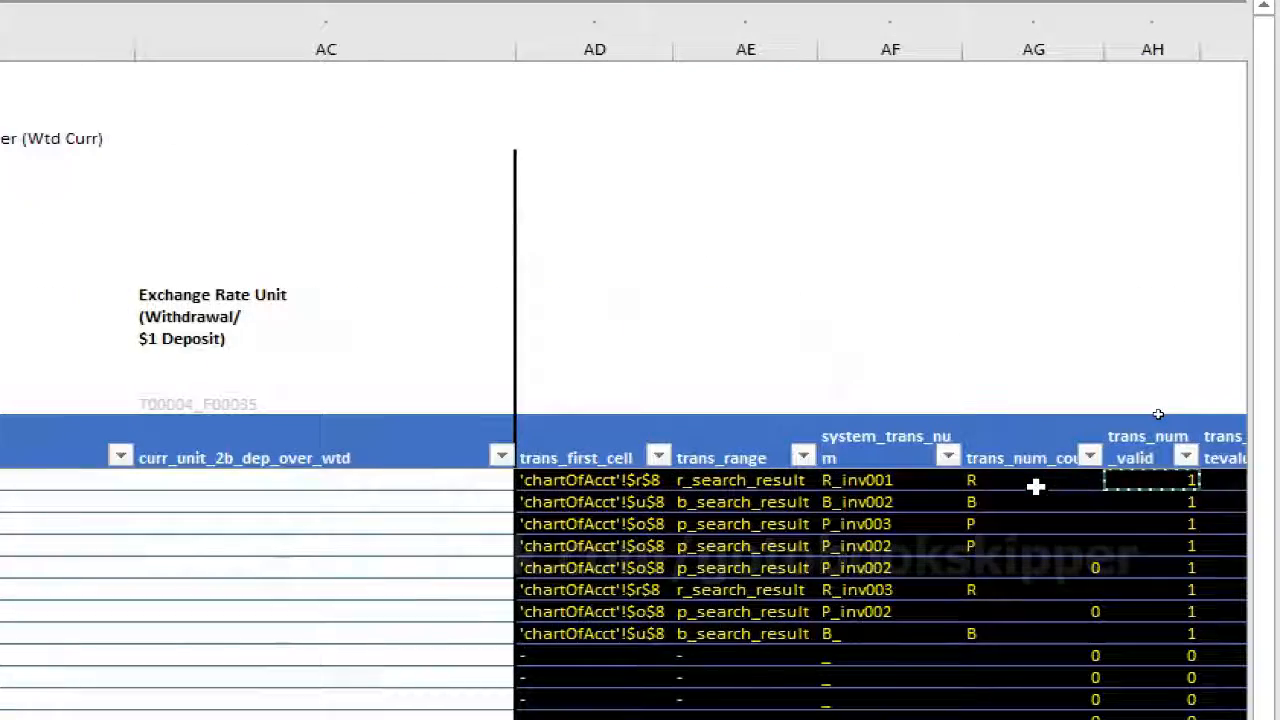
key(ctrl+Right)
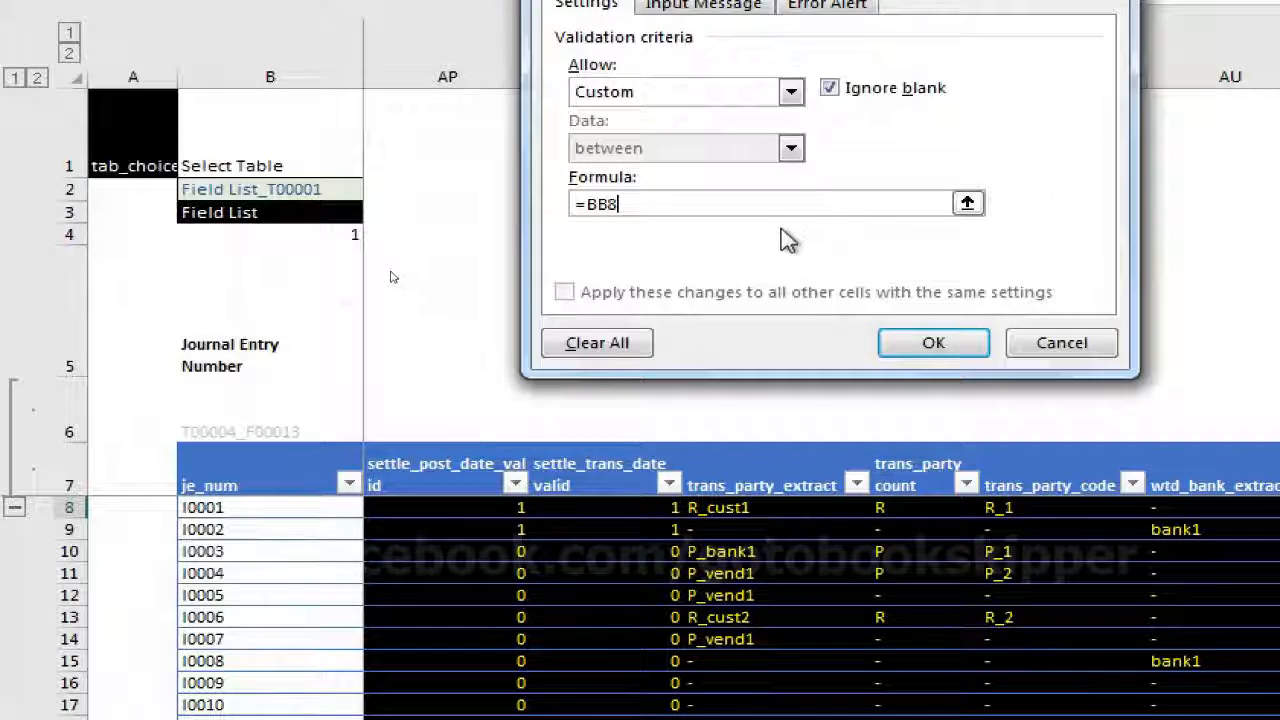
click(933, 342)
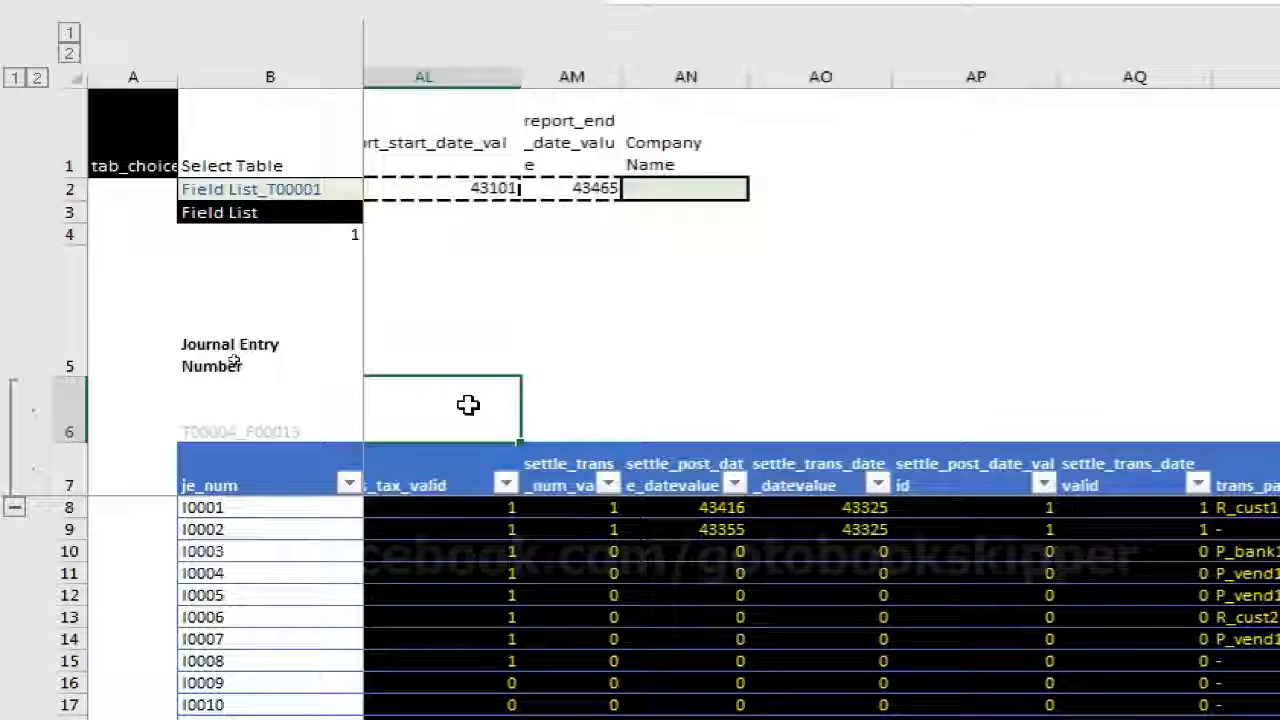
Return to the first settle_bank_acct cell (N8) and copy it
key(Left)
key(Left)
key(Left)
key(Left)
key(Left)
key(Left)
key(Left)
key(Left)
key(Left)
key(Left)
key(Left)
key(Left)
key(Left)
key(Left)
key(Left)
key(Left)
key(Left)
key(Left)
key(Left)
key(Left)
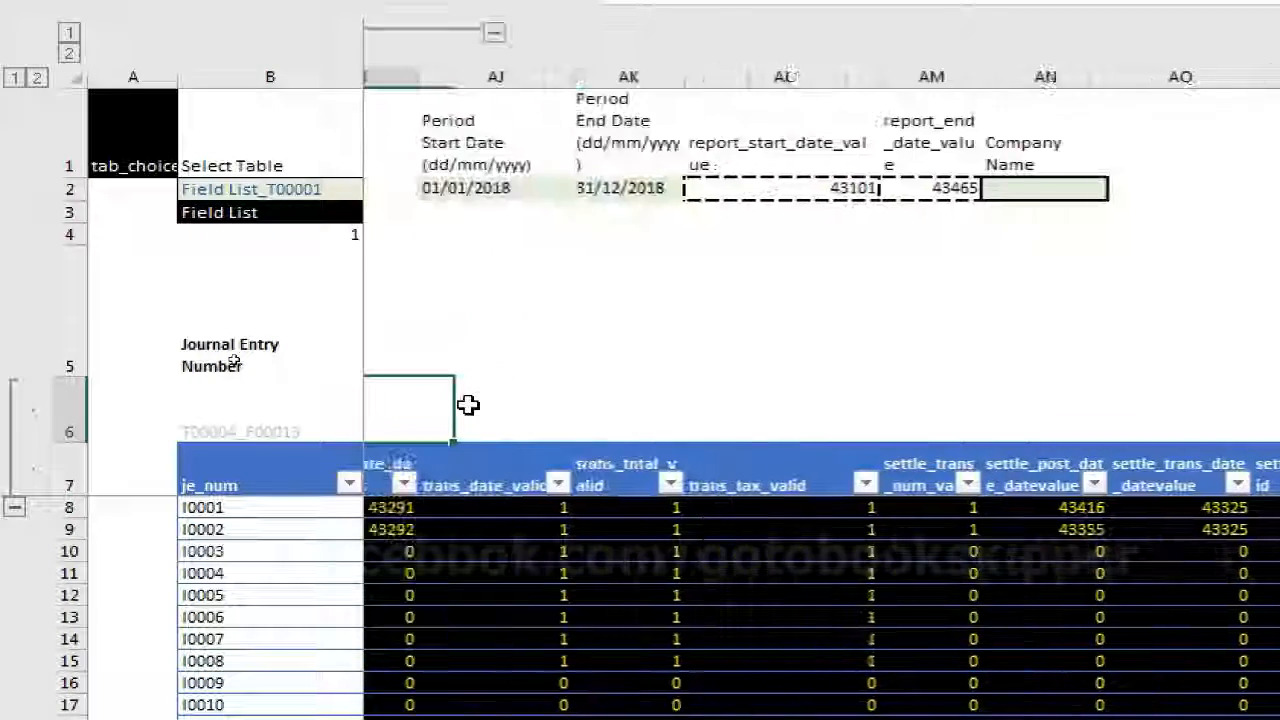
key(Down)
key(Down)
key(Right)
key(Right)
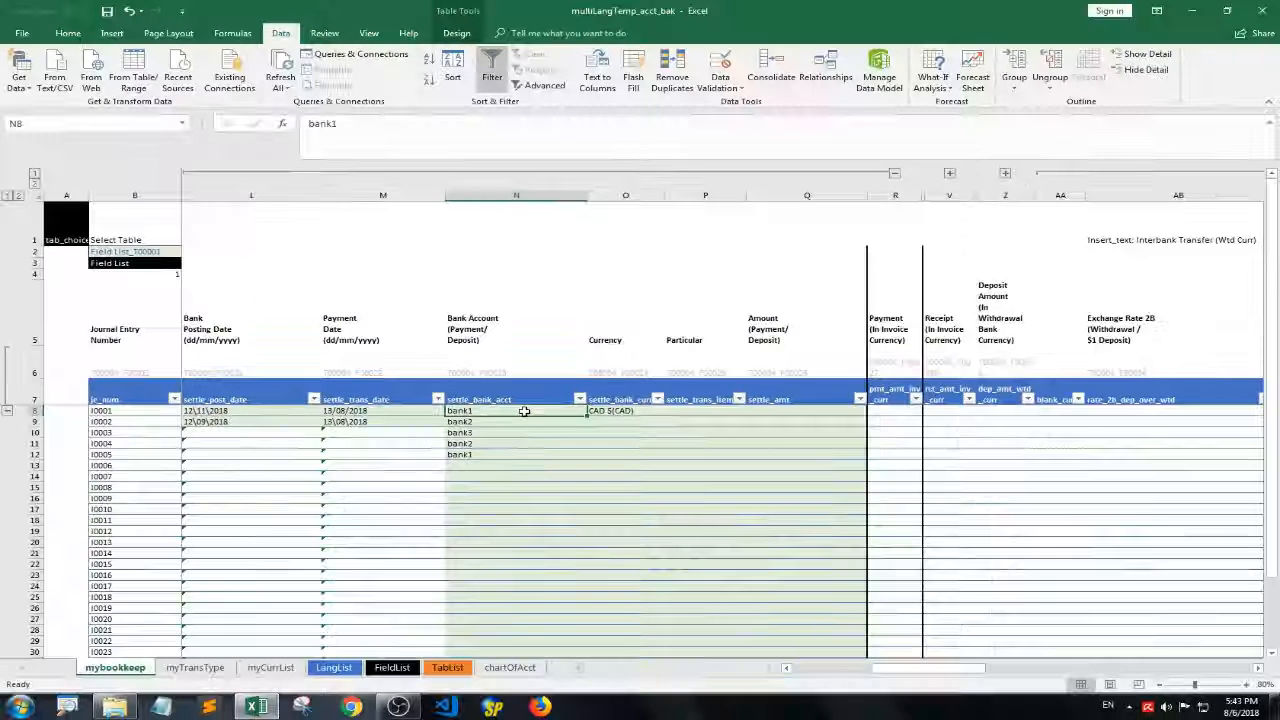
key(ctrl+c)
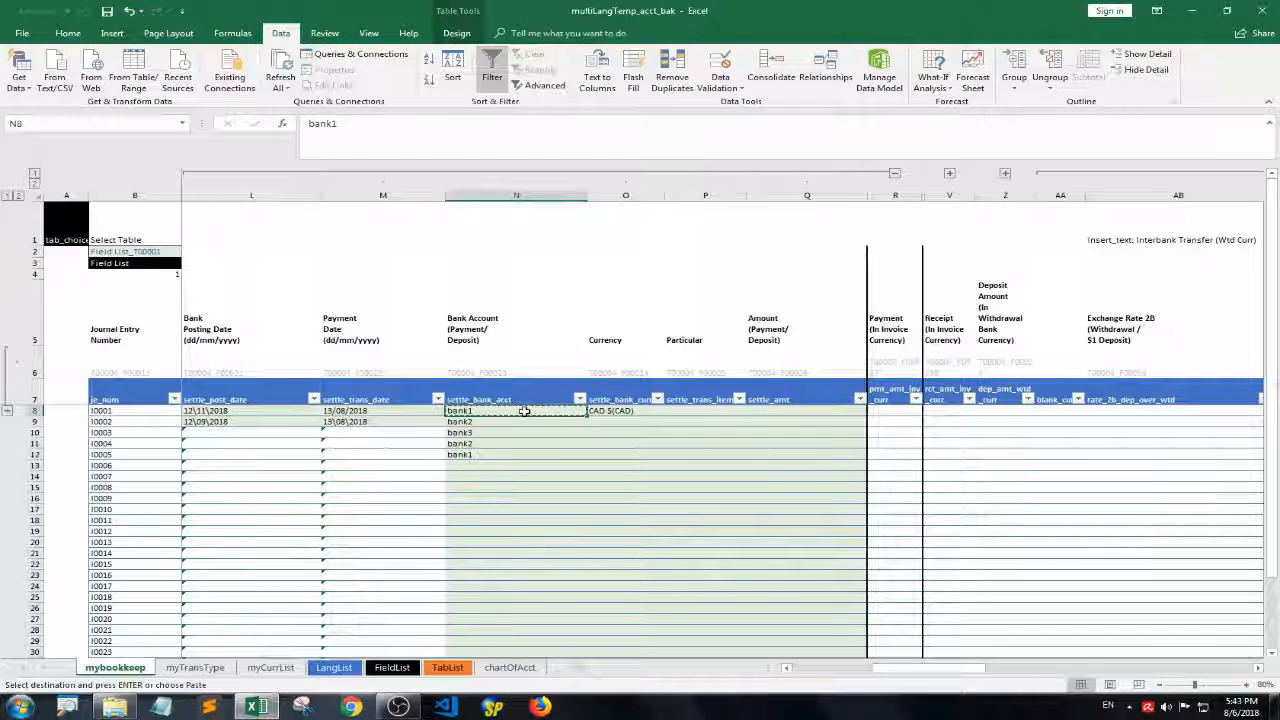
Paste only the validation from N8 onto the settle_bank_acct cells down the table and save the workbook
key(ctrl+shift+Down)
key(ctrl+shift+Down)
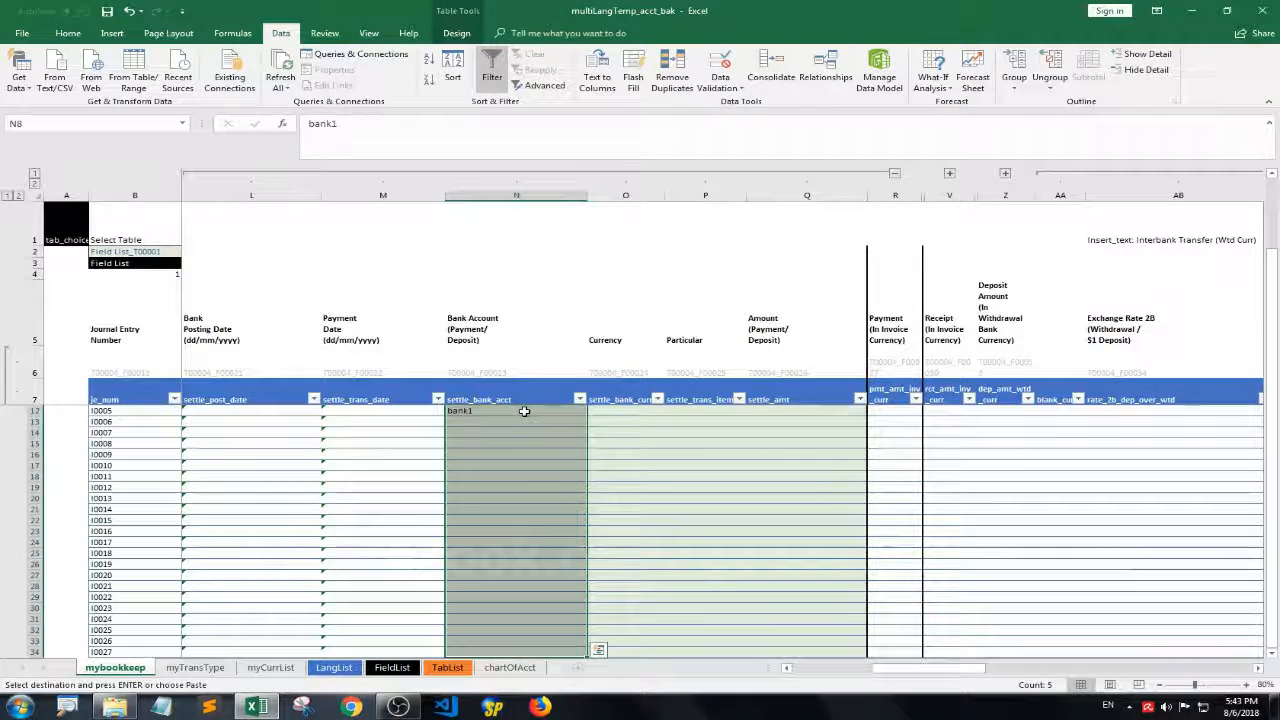
right_click(512, 411)
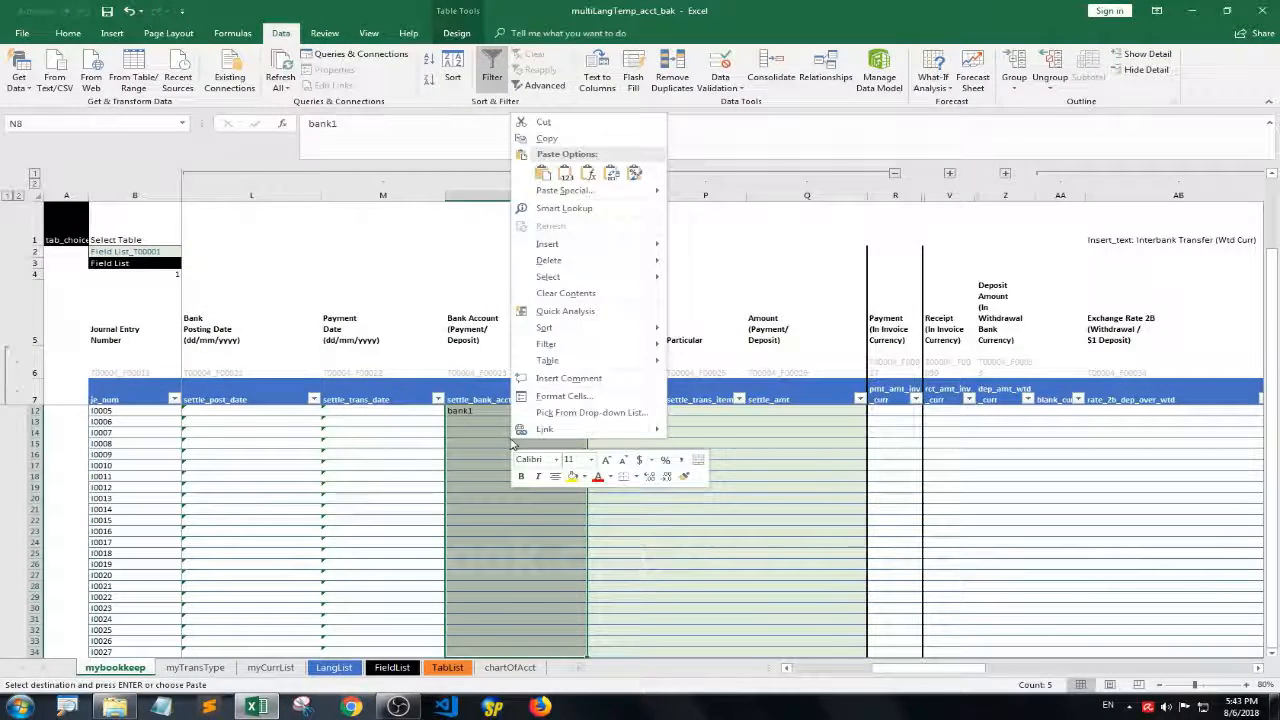
click(566, 175)
click(600, 287)
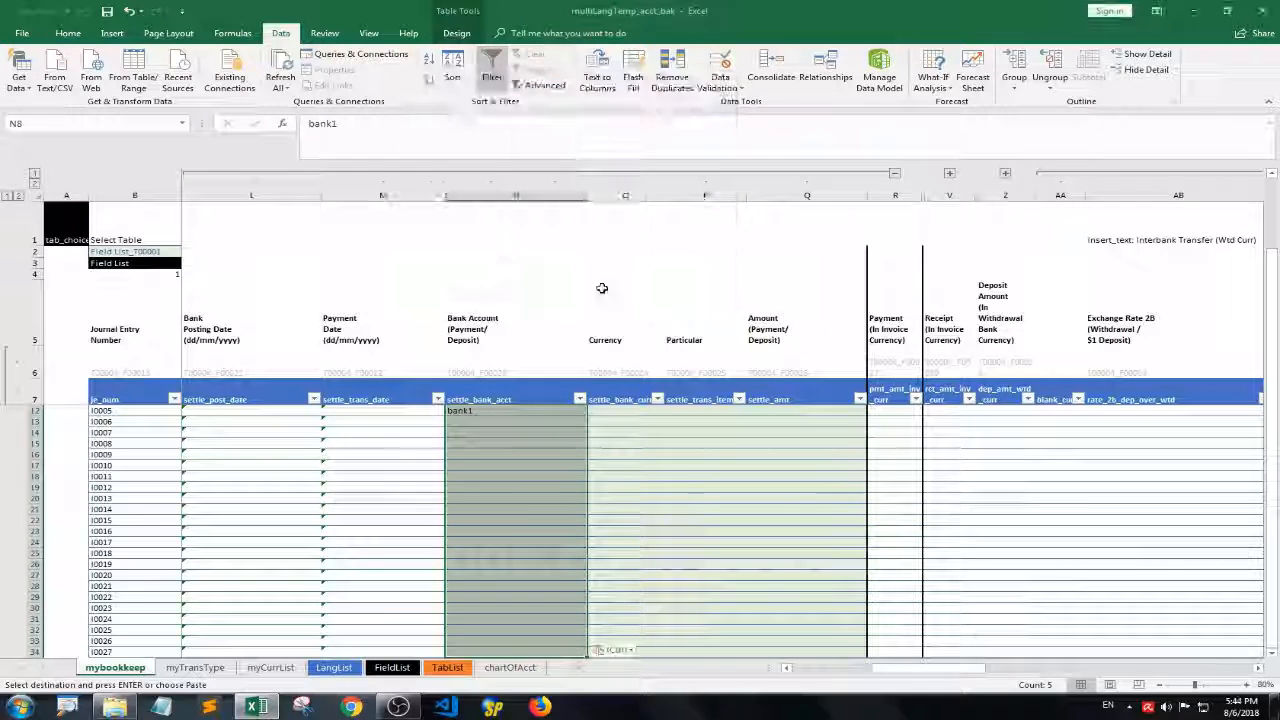
click(509, 350)
key(Down)
key(Down)
key(Down)
key(Down)
Clear the settle_bank_acct entries bank3, bank2 and bank1 in rows 10 to 12
key(Down)
key(Down)
key(Down)
key(Down)
key(Down)
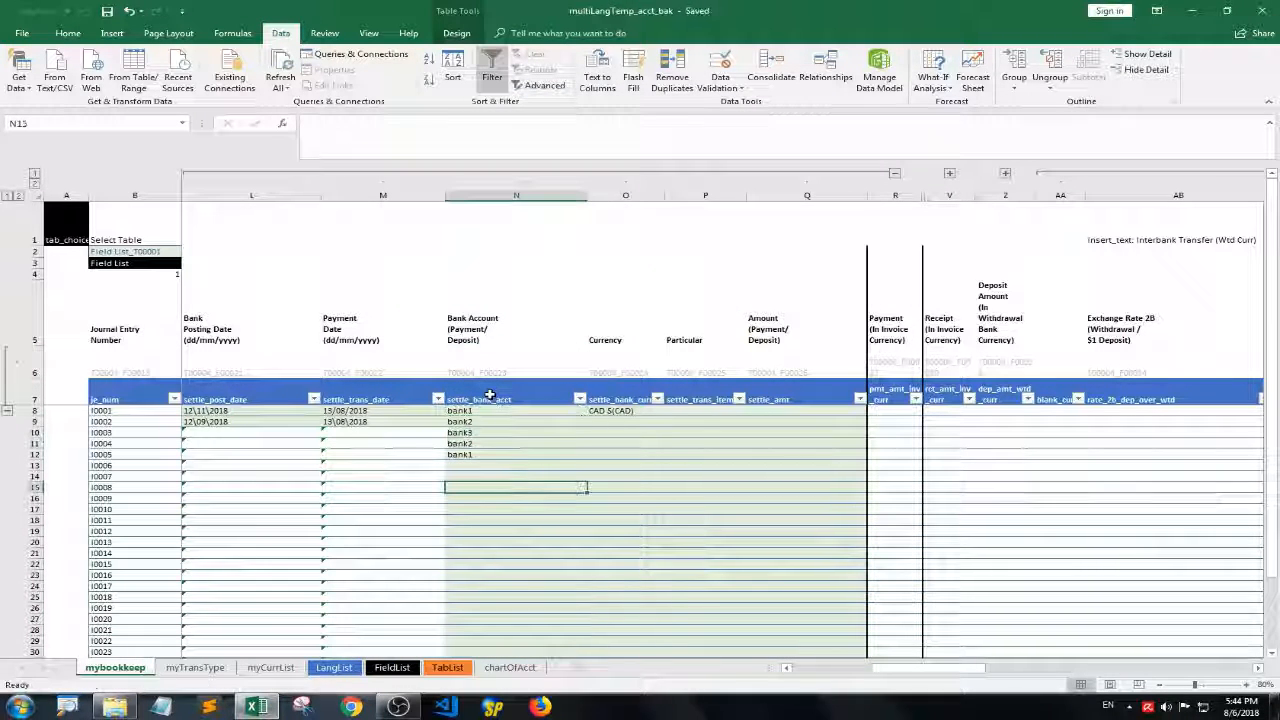
key(ctrl+Home)
key(Down)
key(Down)
key(Right)
key(Right)
key(Right)
key(Right)
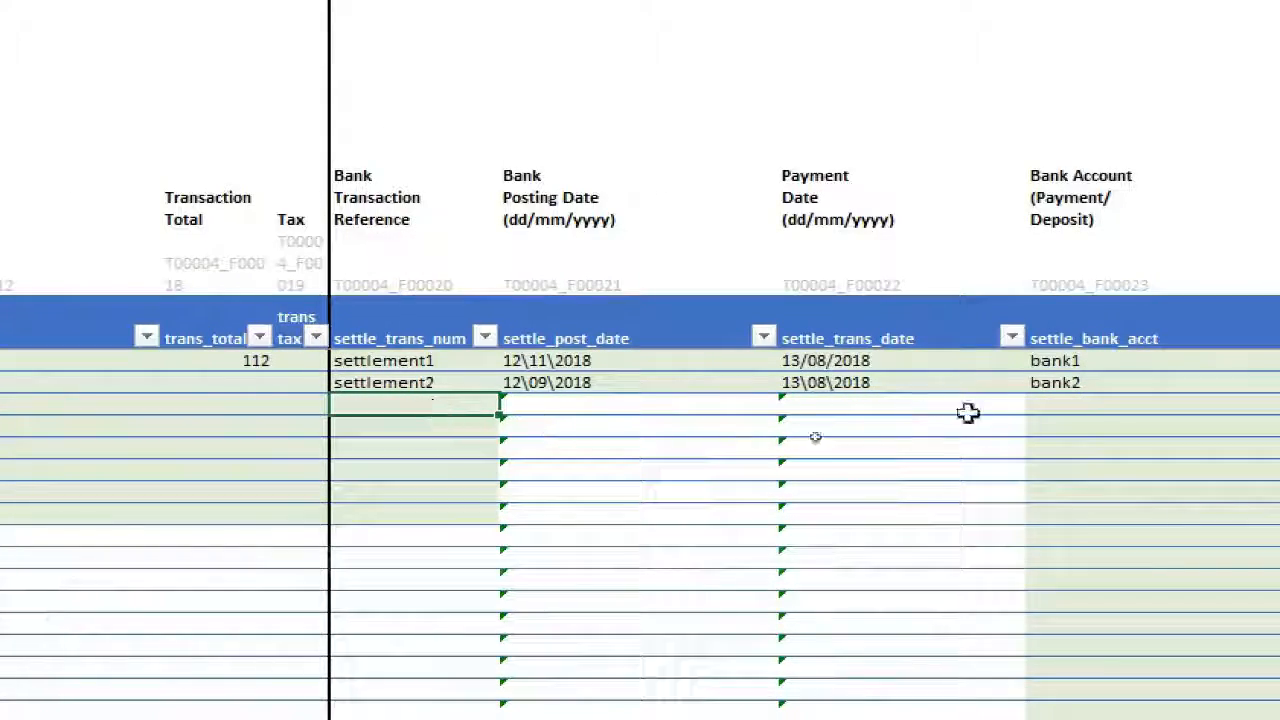
Try to enter asdflk in the third settle_bank_acct row to test its validation
click(1144, 405)
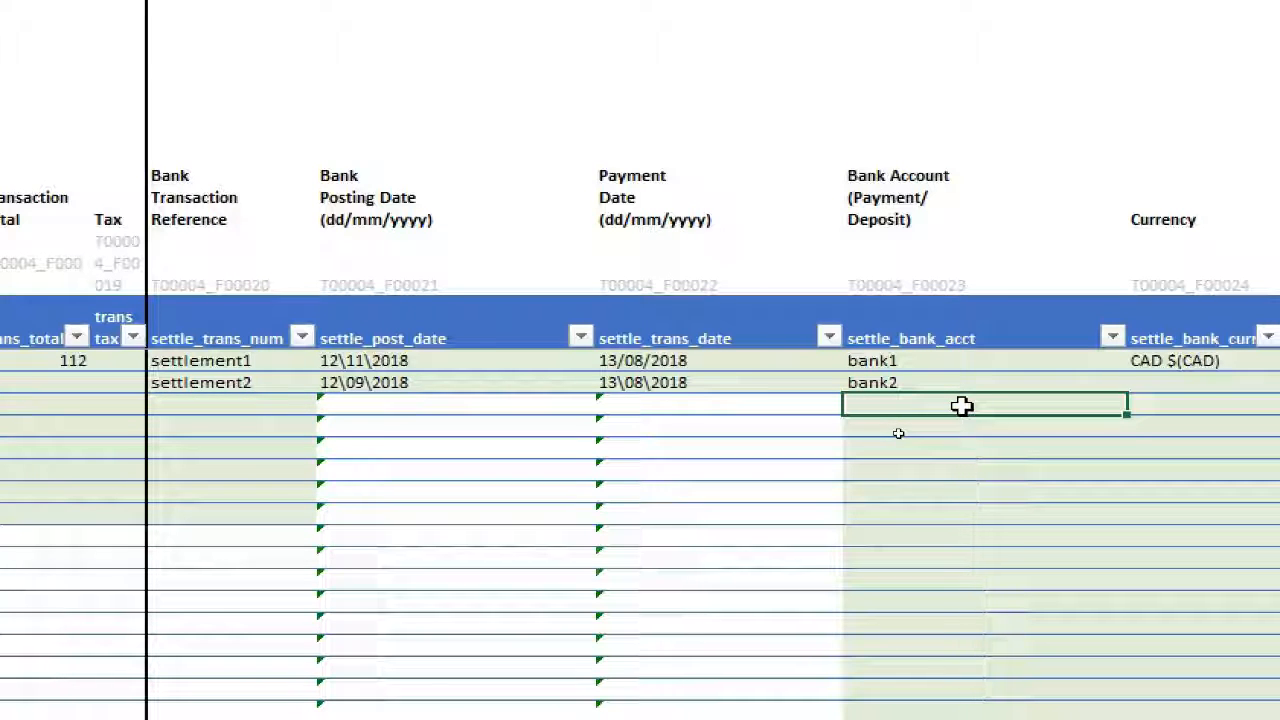
text(asdflk)
key(Return)
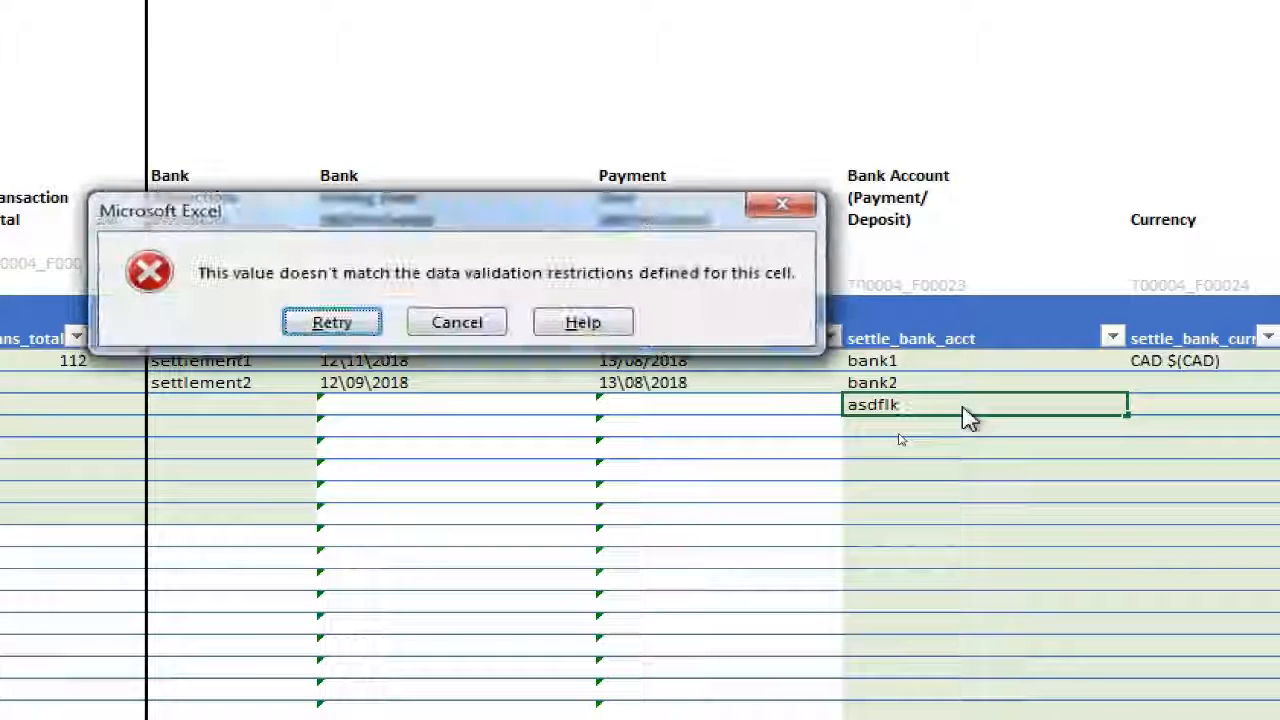
Discard the asdflk entry and try to enter the duplicate settlement2 as settle_trans_num in the third journal row
click(445, 330)
click(238, 405)
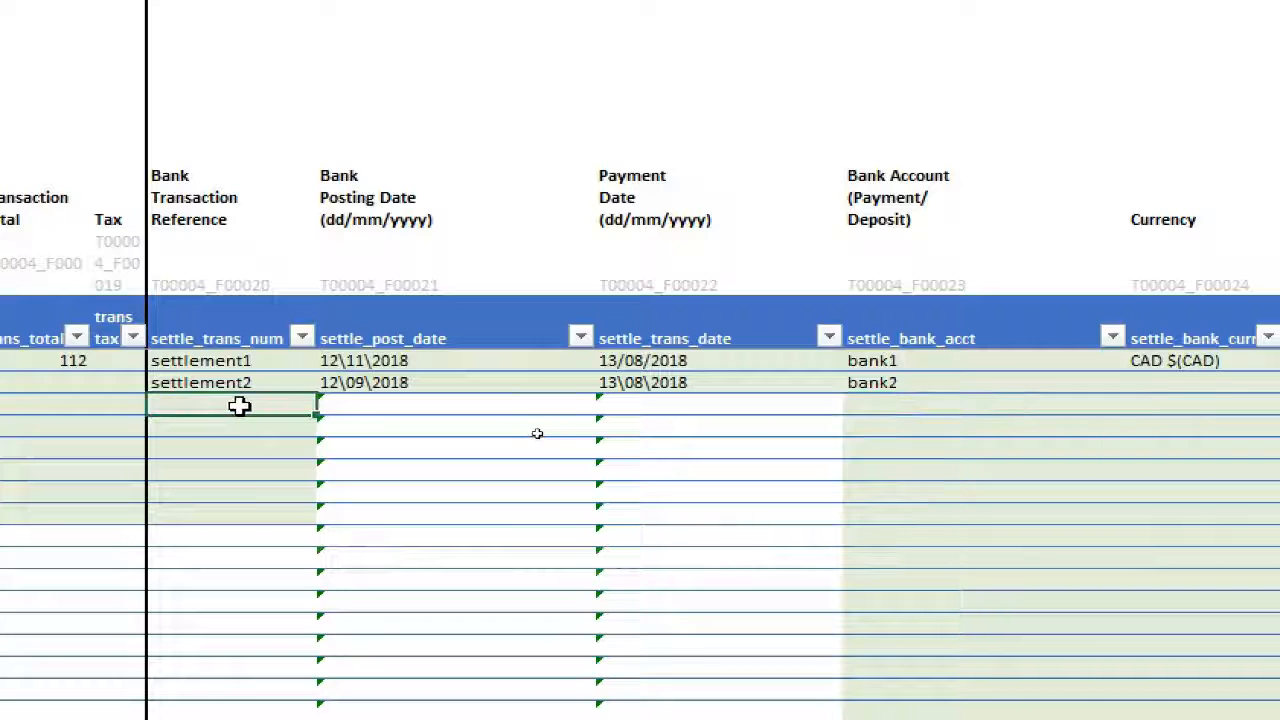
text(settlement2)
key(Return)
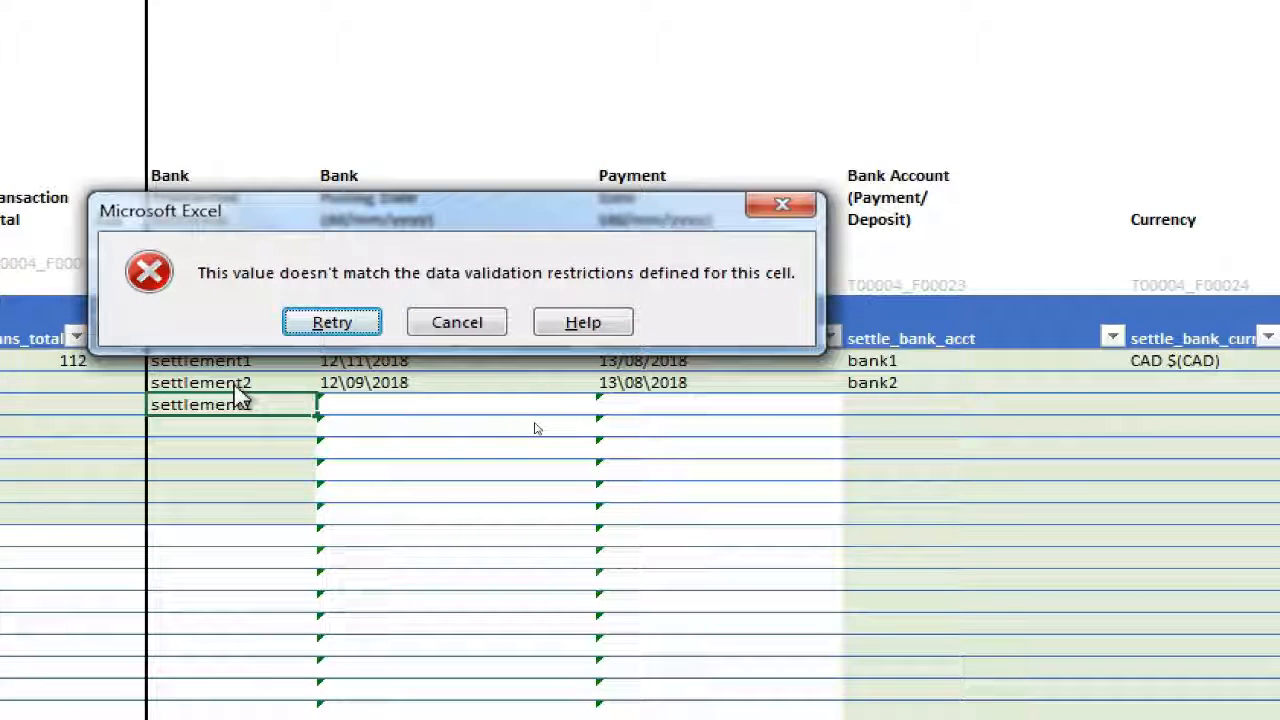
click(466, 320)
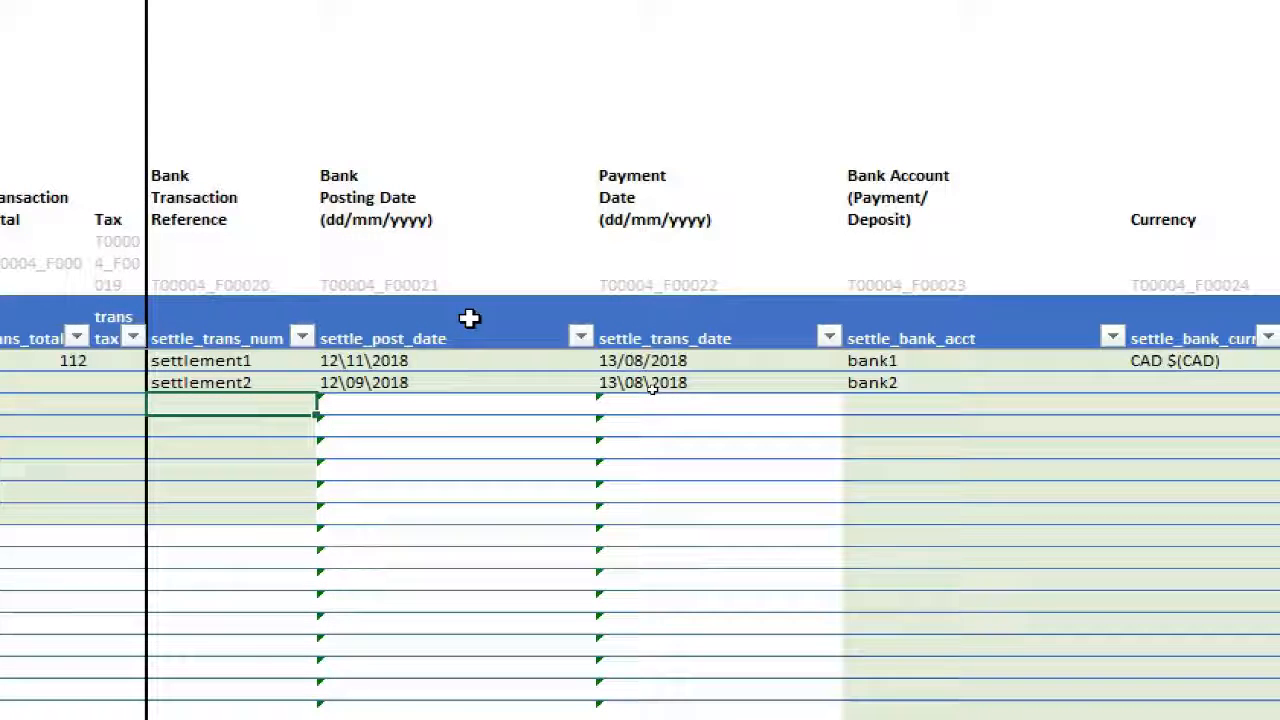
Enter settlement3 as settle_trans_num in the third journal row and go to that row's settle_bank_acct cell
text(settl)
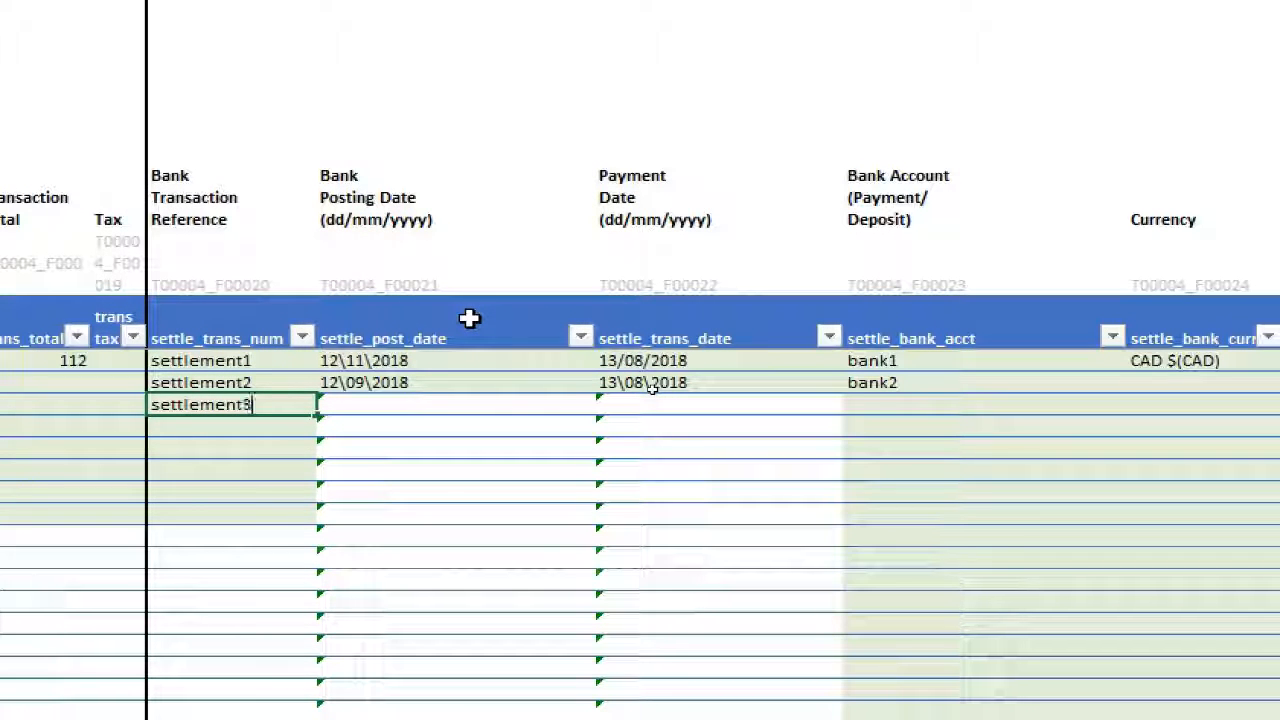
text(ement3)
key(Tab)
key(Tab)
key(Tab)
Try to enter bank1 as the third row's settle_bank_acct, the same bank as its trans_party, to test the validation
text(b)
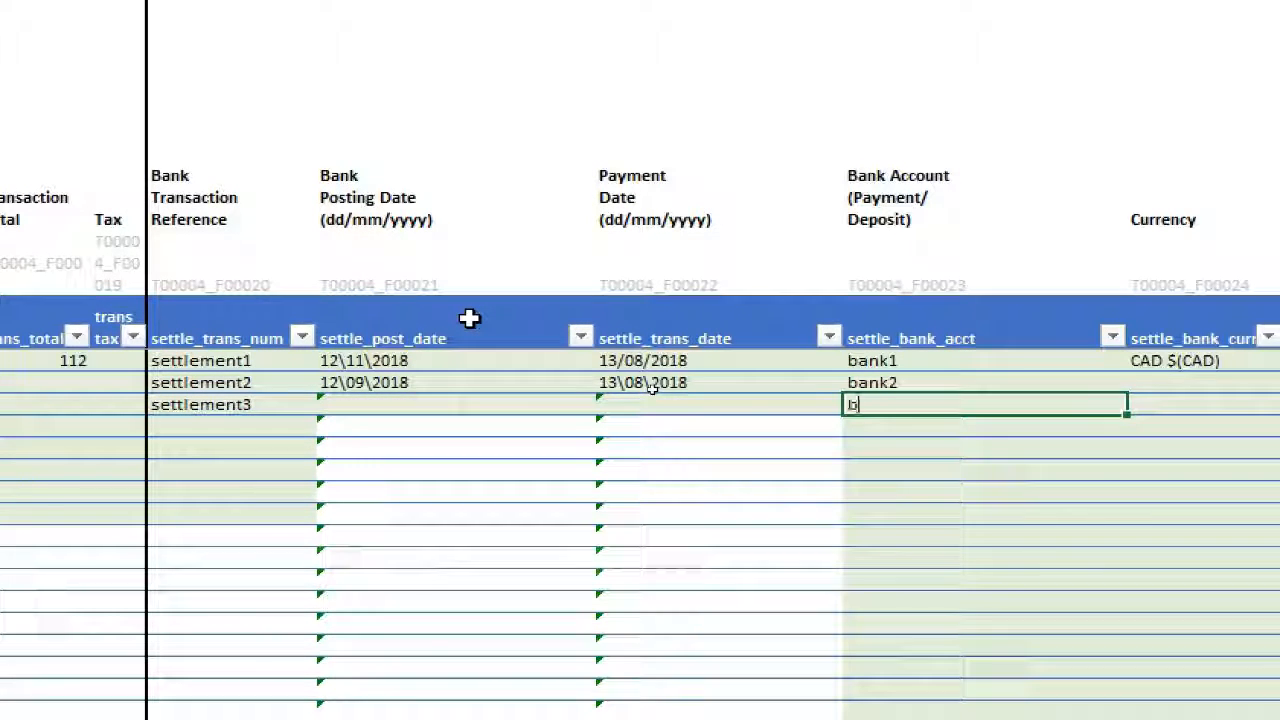
scroll(160, 428, left, 6)
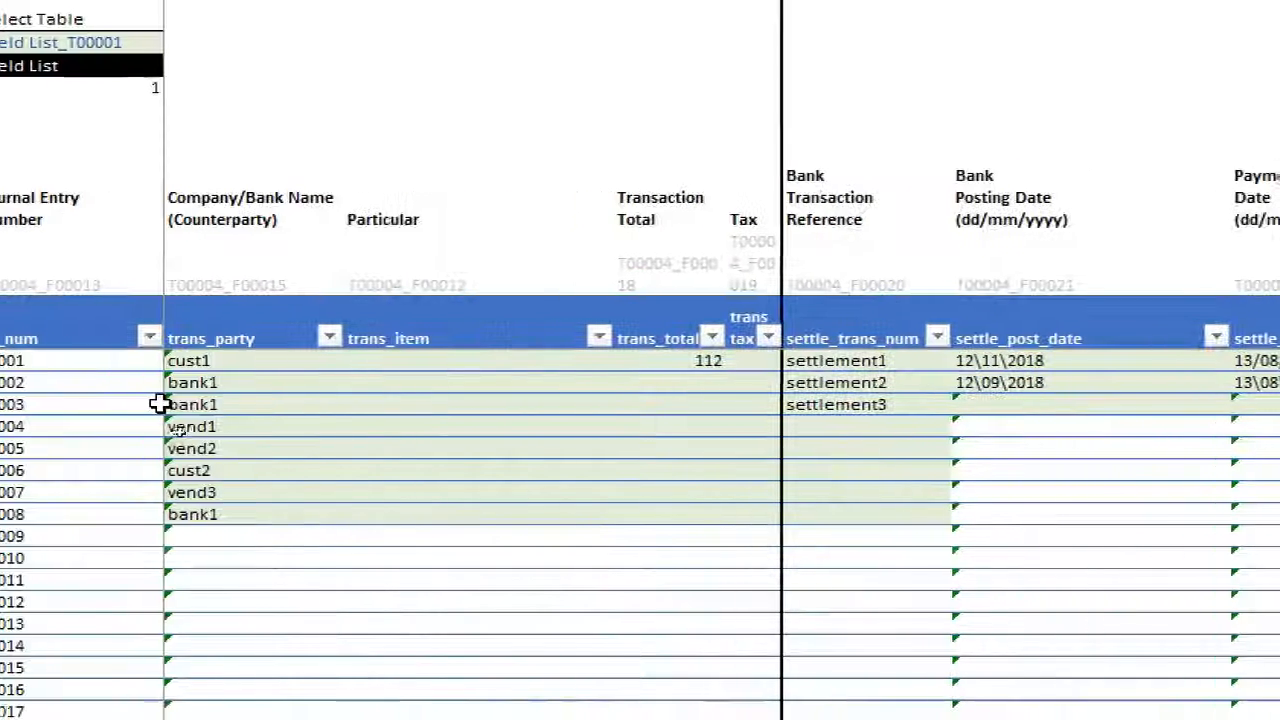
scroll(1120, 366, right, 6)
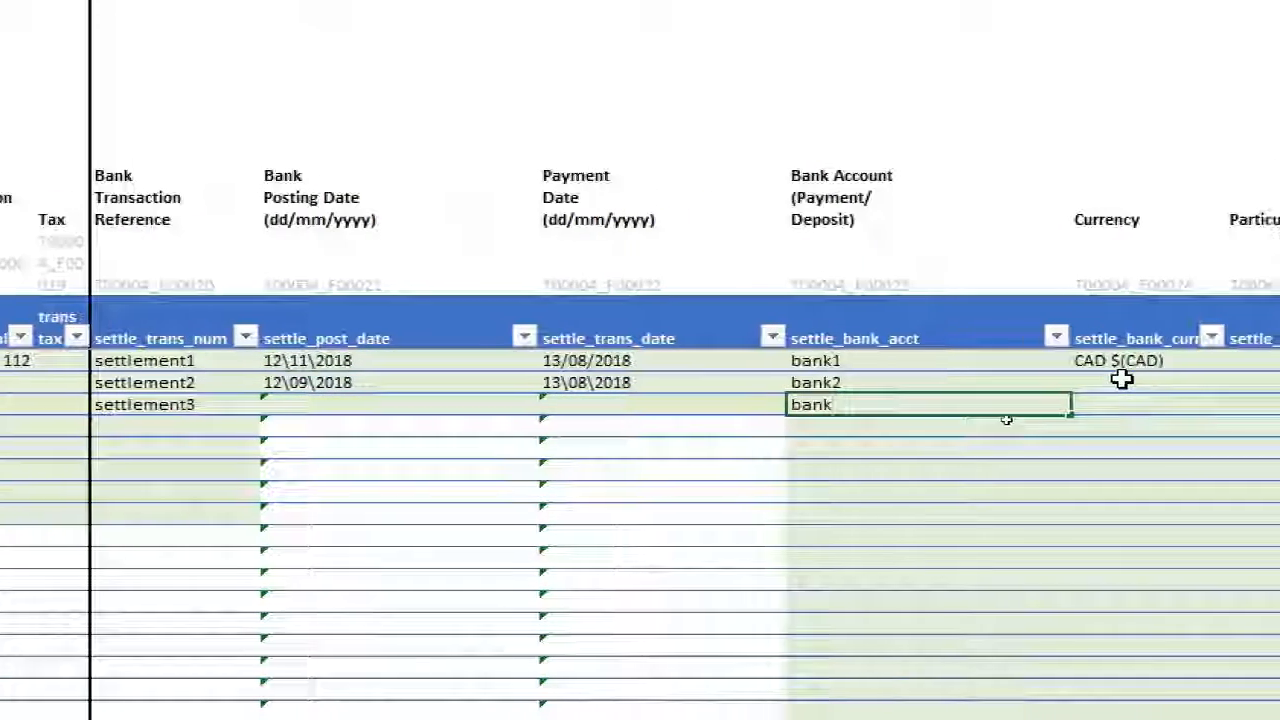
text(1)
key(Tab)
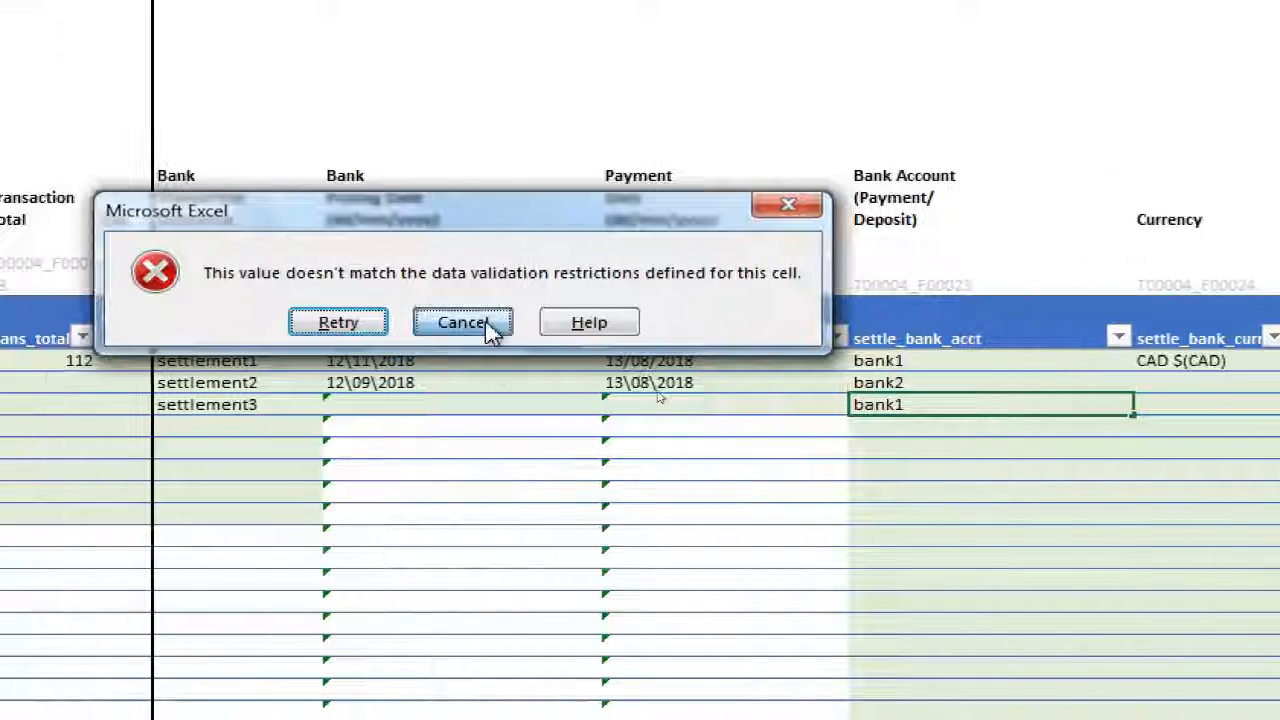
click(1128, 322)
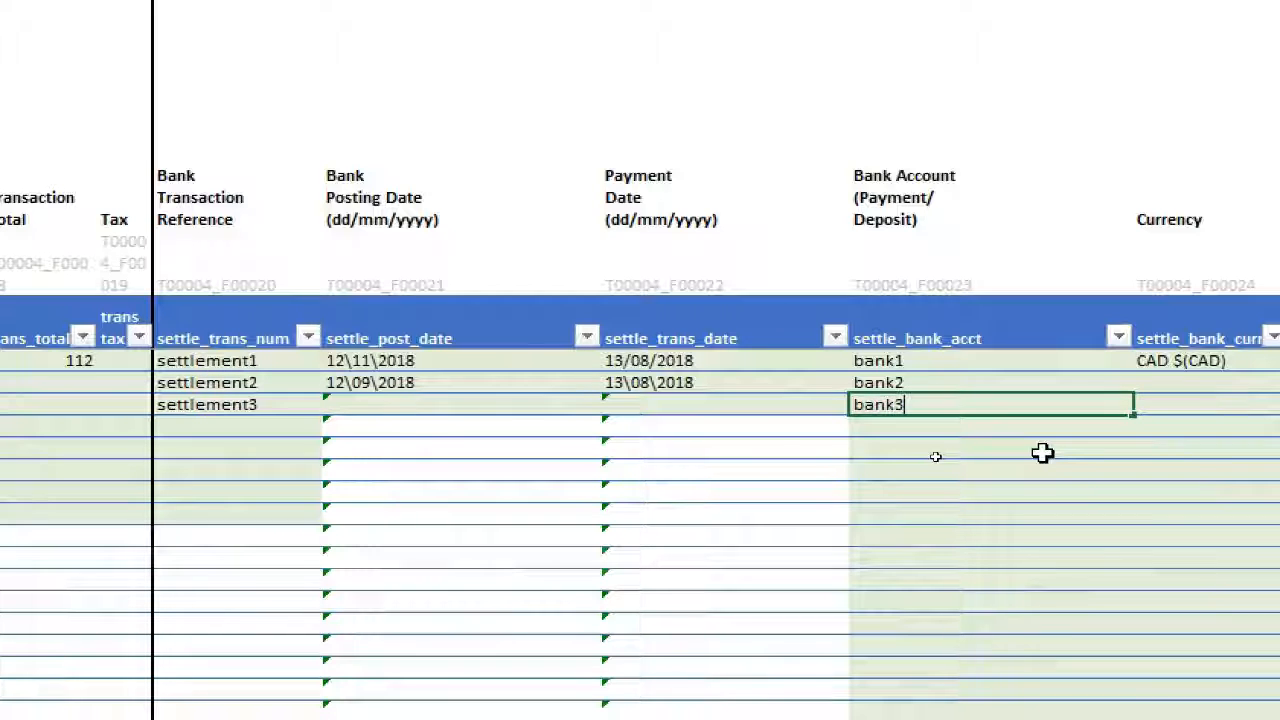
Enter bank3 as settle_bank_acct in the third journal row
text(bank3)
key(Tab)
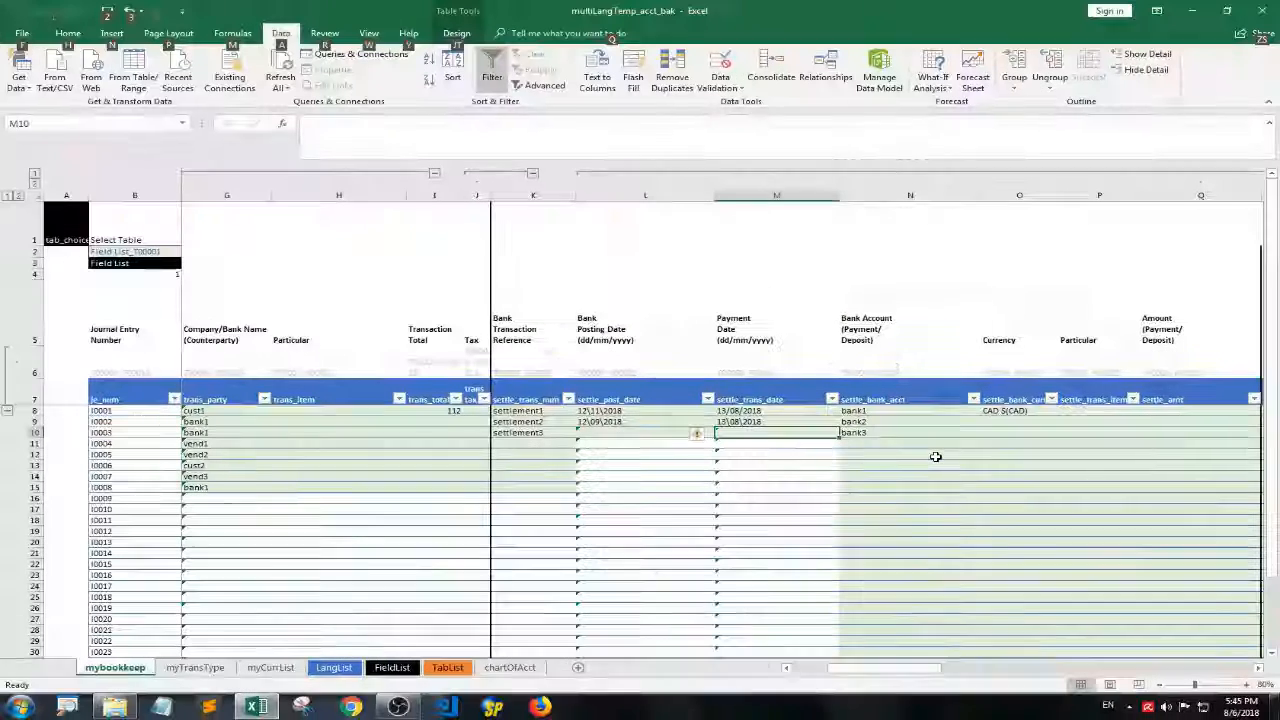
key(Down)
Look over the first journal row from trans_item across settle_bank_acct to the settlement currency, particular and amount columns
scroll(437, 420, left, 3)
click(547, 414)
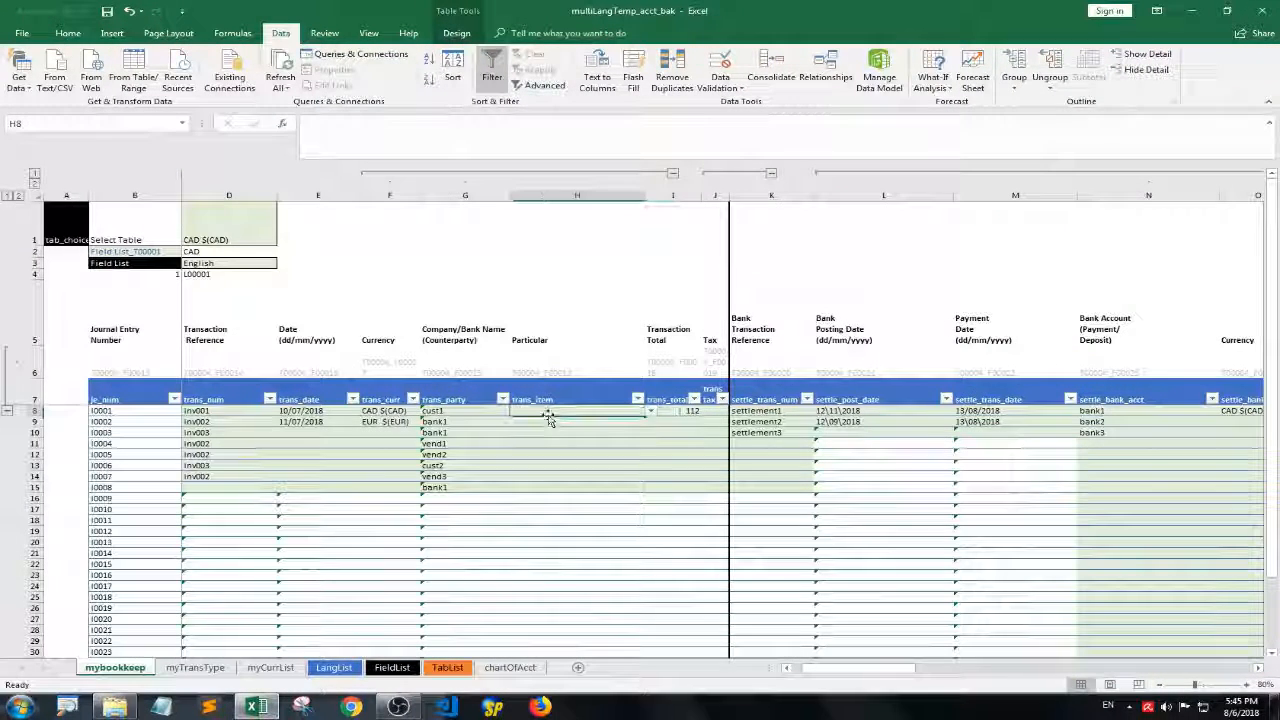
click(1130, 411)
key(Right)
key(Right)
key(Right)
key(Right)
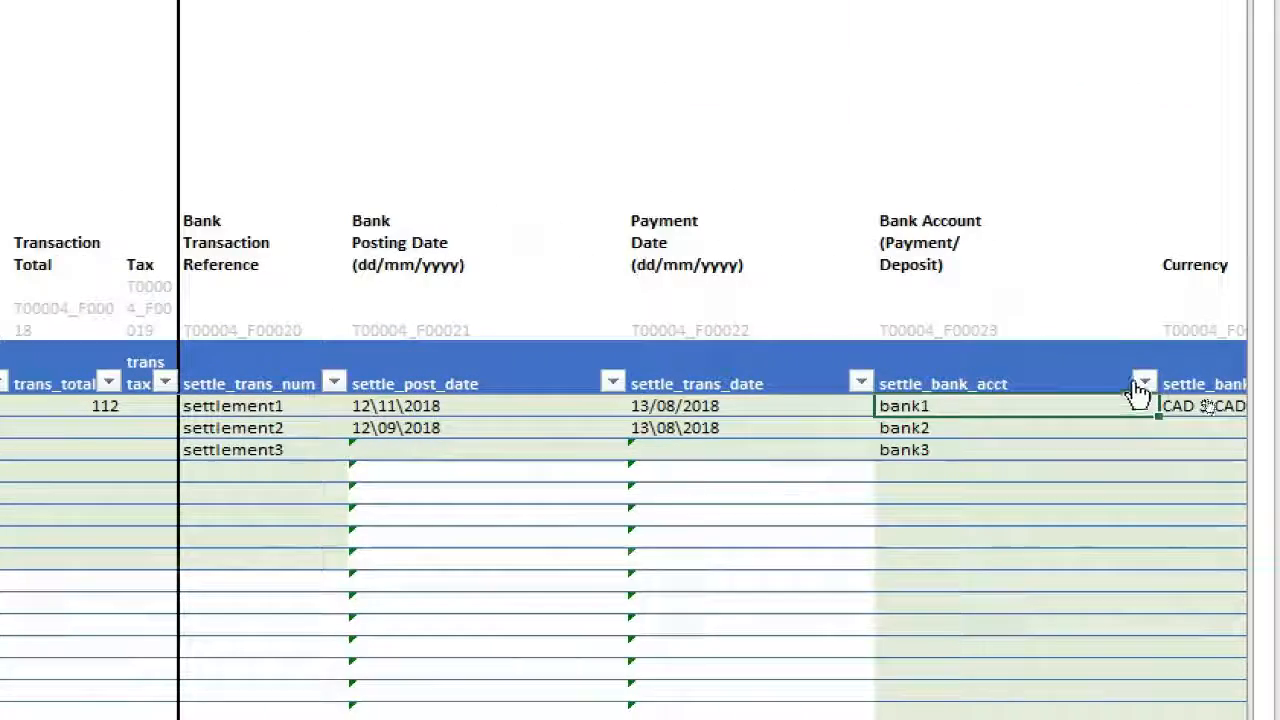
key(Left)
key(Left)
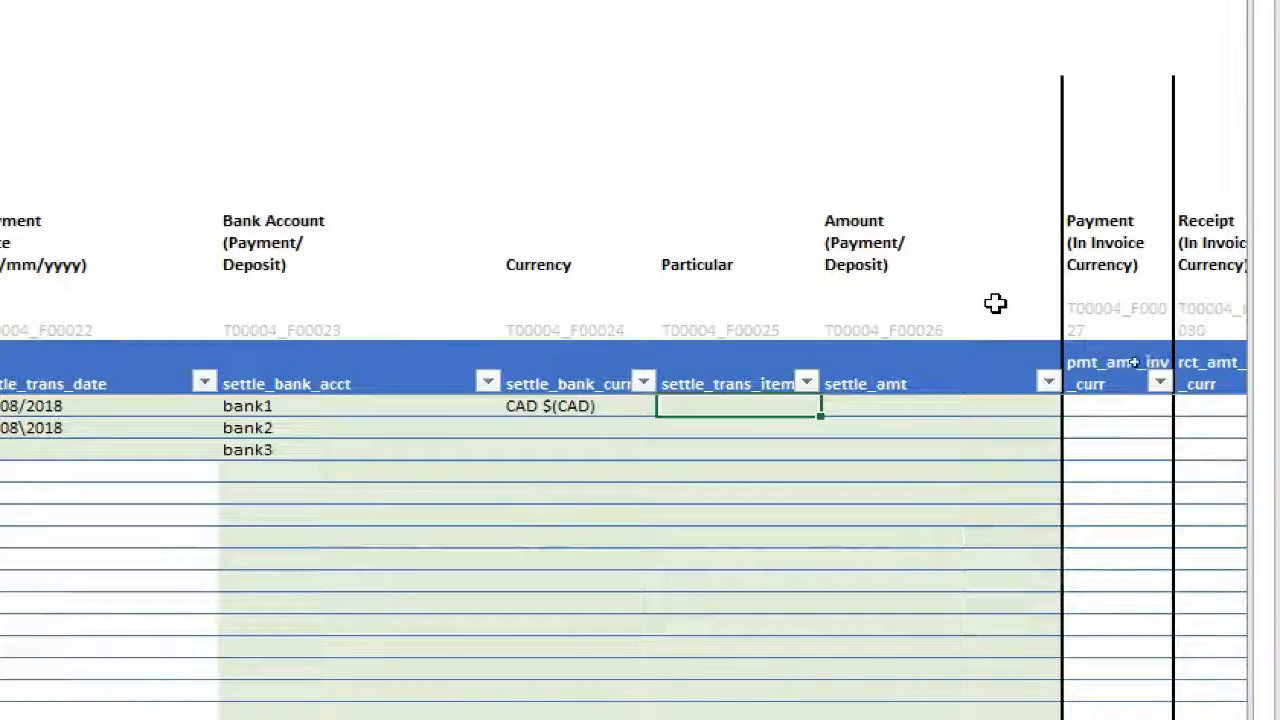